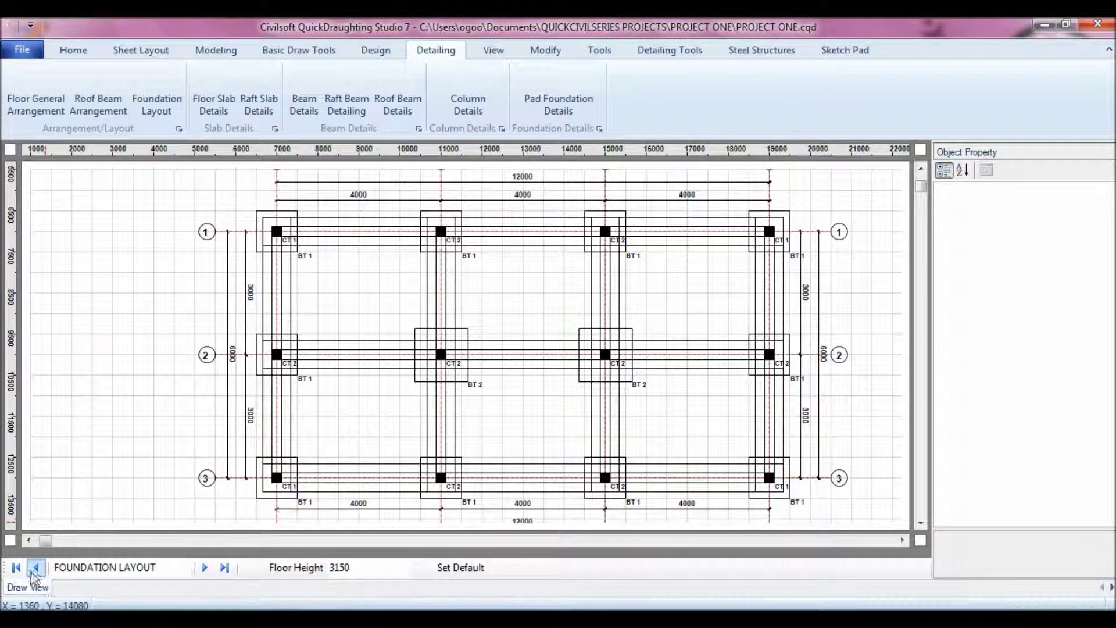
- Go back through the foundation and column detail pages to Drawing View Page 4 and examine the Beam 1 detail
click(36, 568)
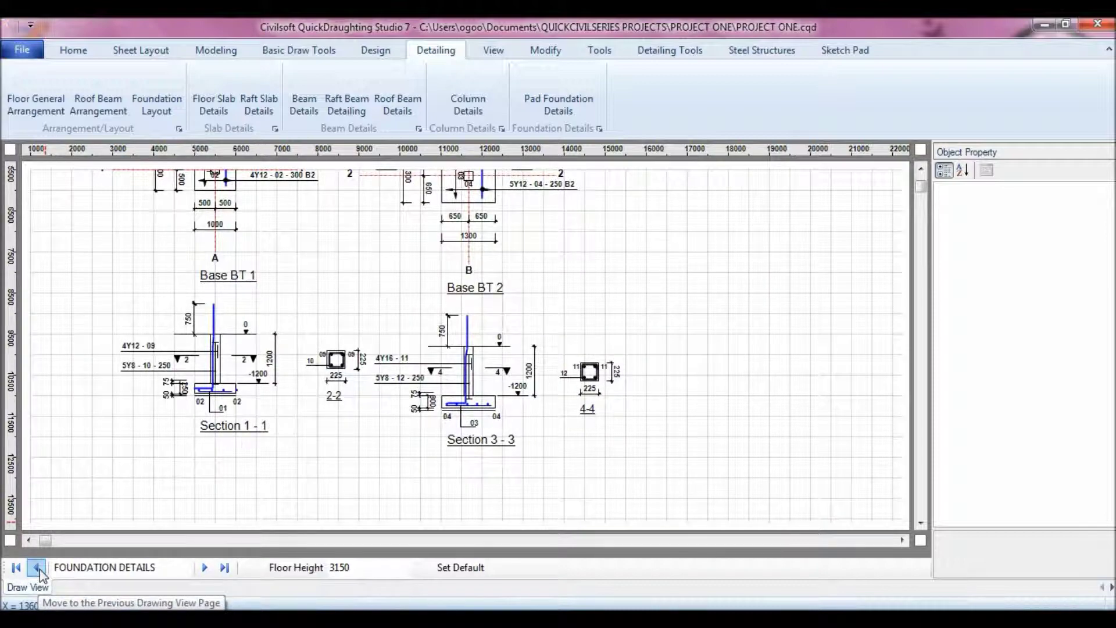
click(38, 568)
click(37, 568)
click(37, 568)
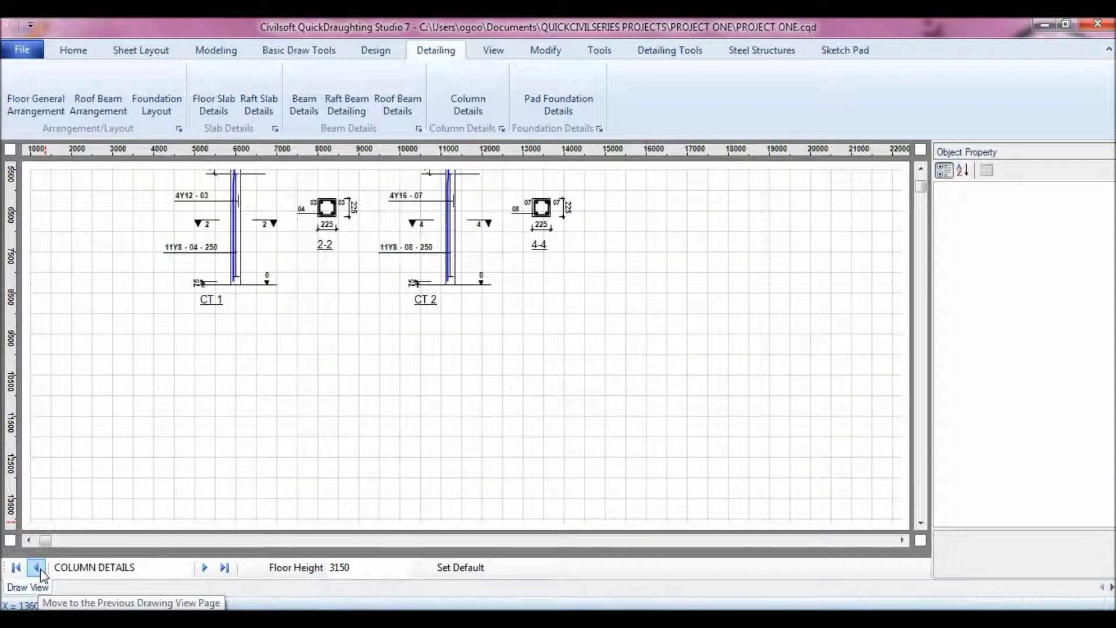
click(37, 568)
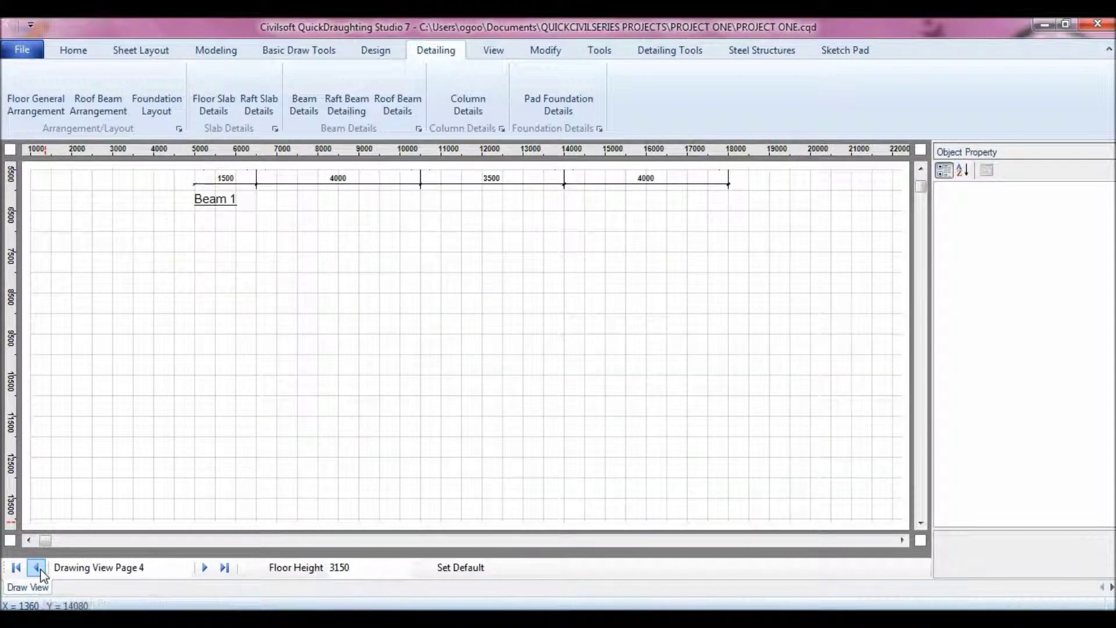
click(920, 168)
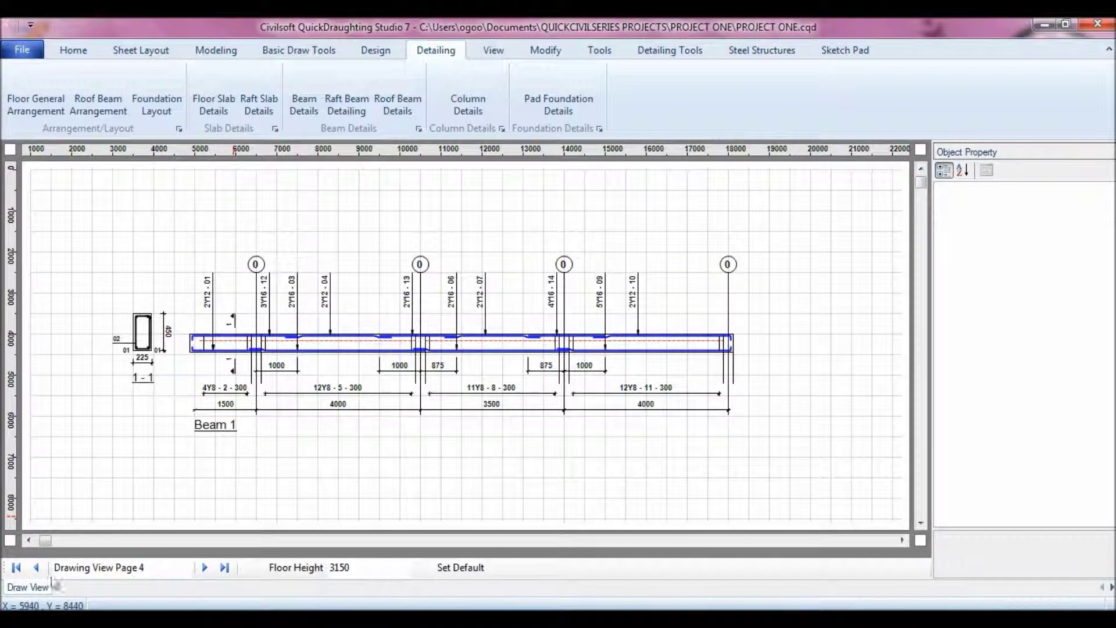
- Go to Drawing View Page 3, check its slab reinforcement drawing, and rename the page as FIRST FLOOR SLAB DETAILS 1
click(37, 568)
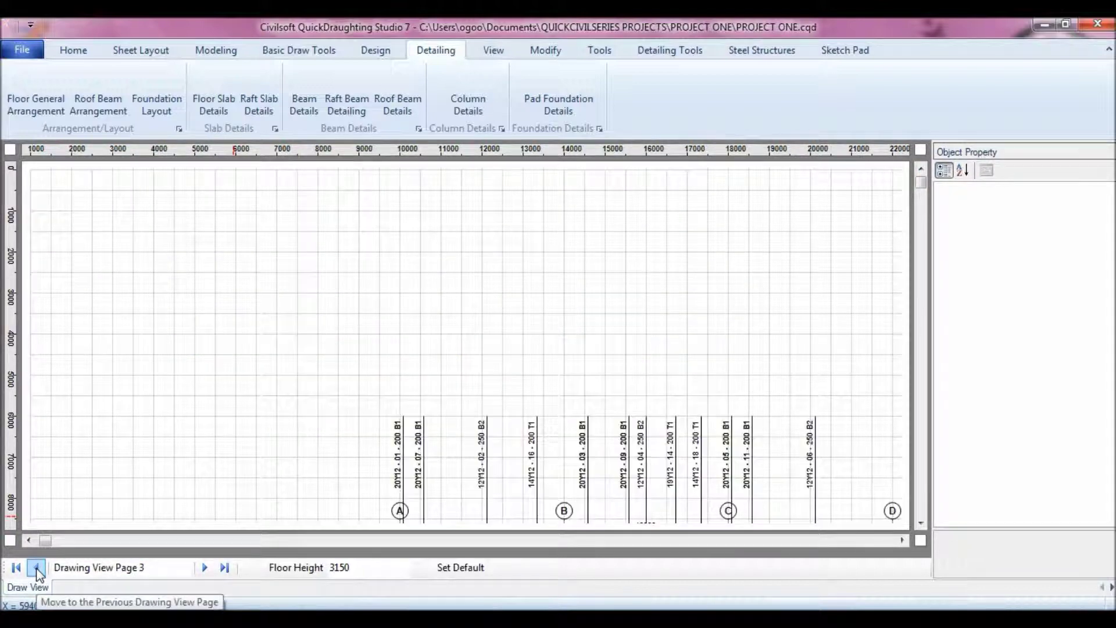
click(923, 523)
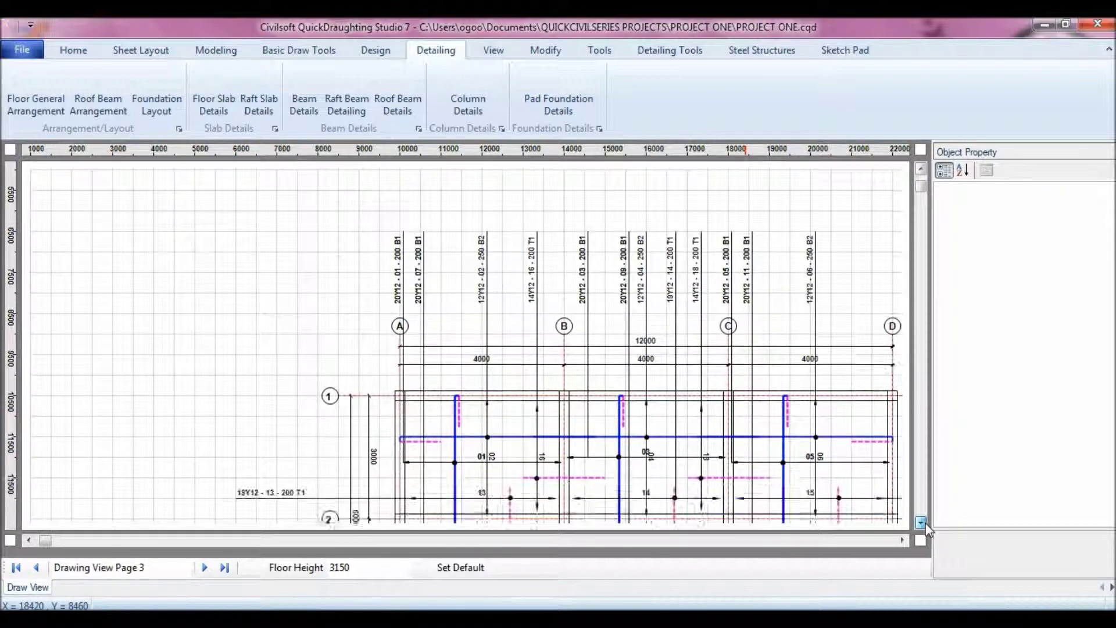
click(172, 569)
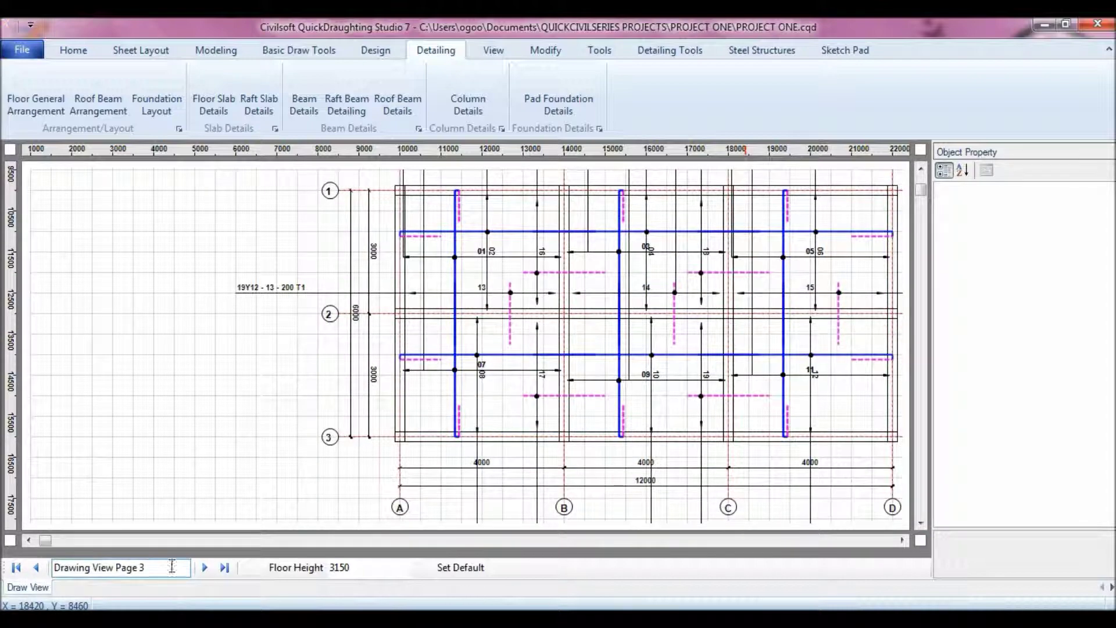
text(FIR)
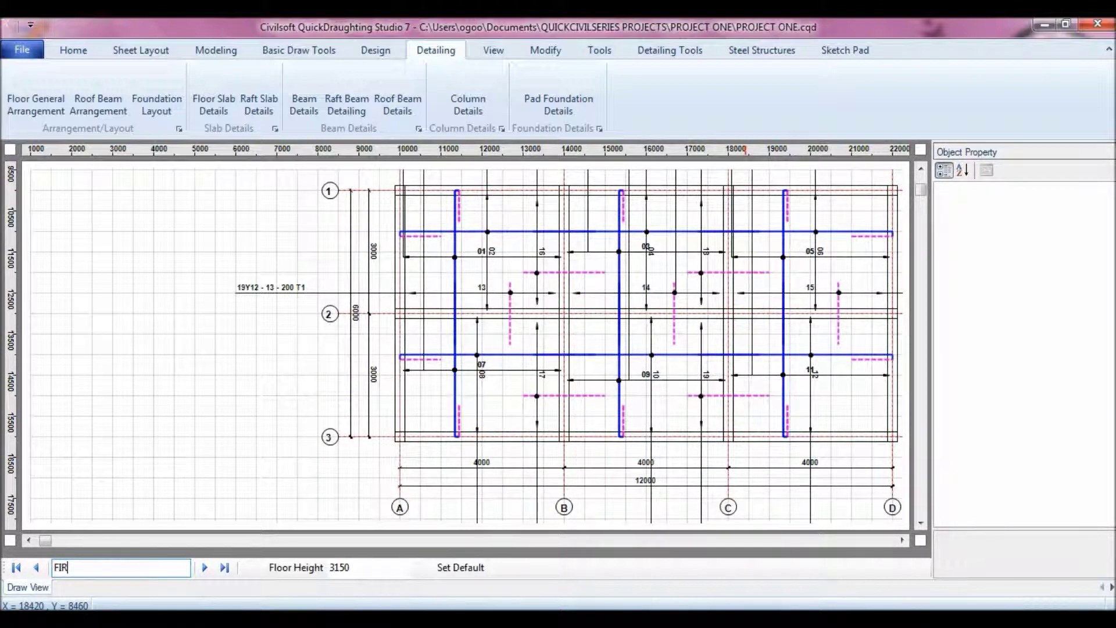
text(ST FLOOR SLAB DETAILS 1)
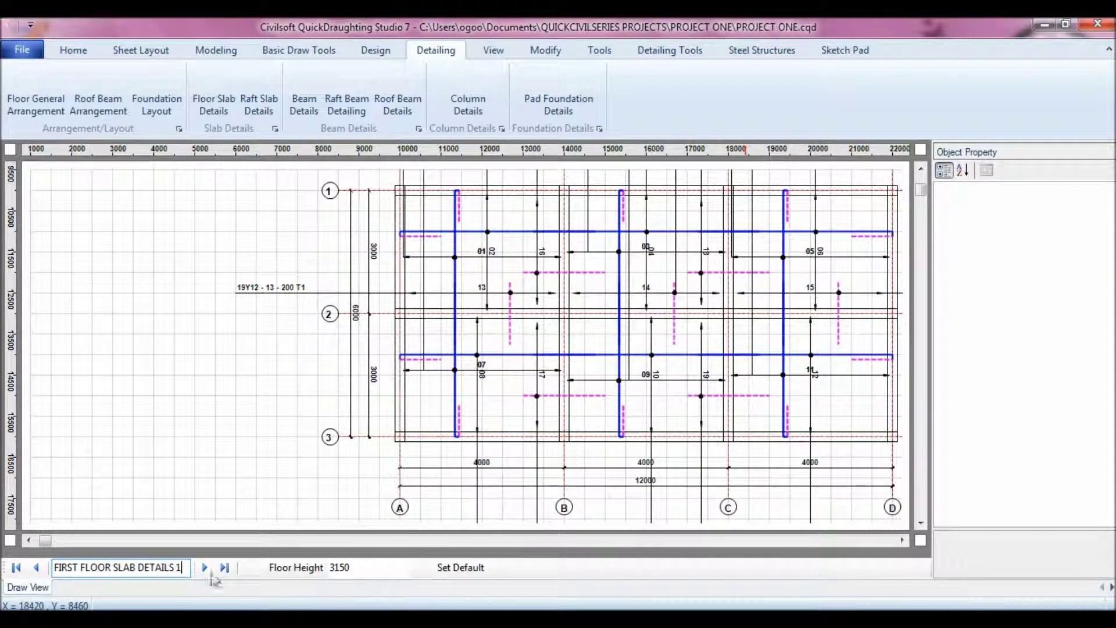
- Copy the slab page's name and use it to rename Drawing View Page 2 as FIRST FLOOR SLAB DETAILS 2
drag(185, 566, 59, 567)
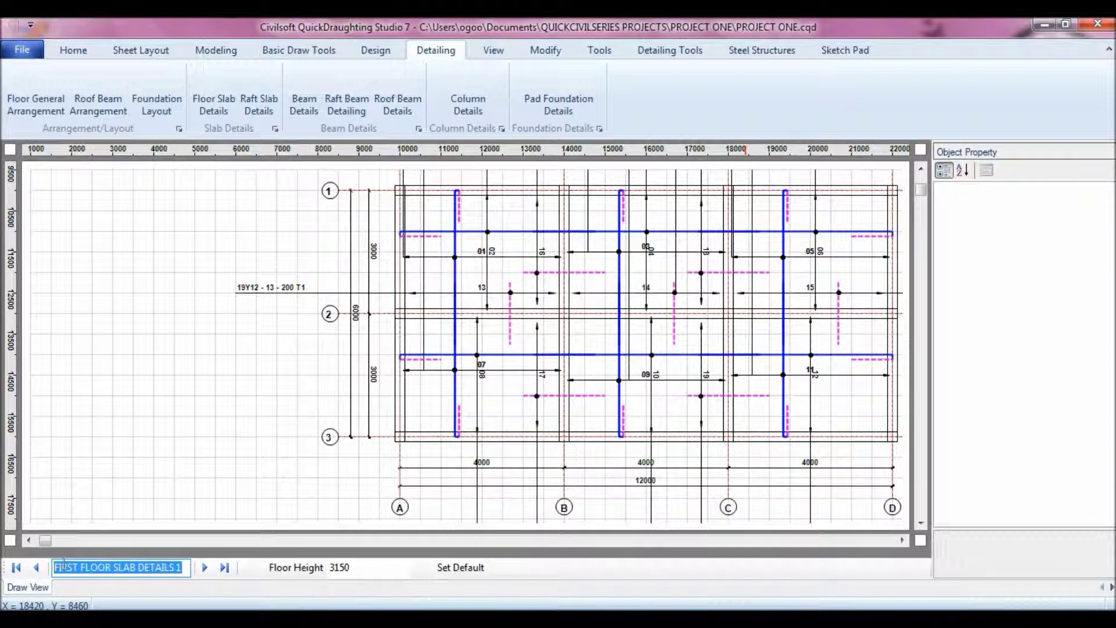
right_click(62, 567)
click(128, 389)
click(37, 568)
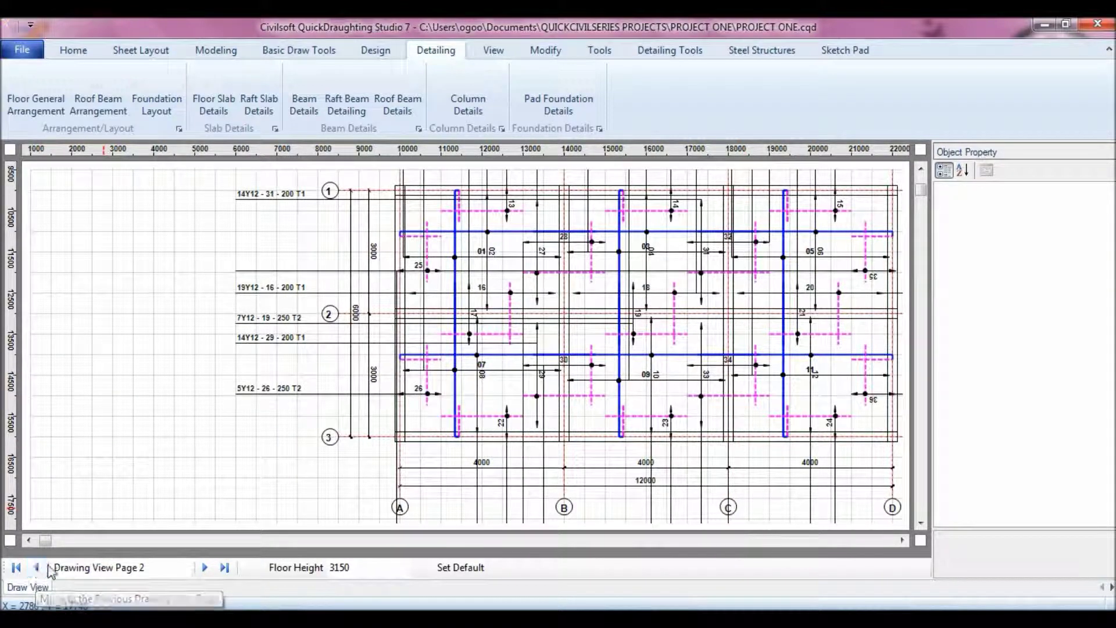
drag(163, 569, 55, 568)
right_click(75, 568)
click(115, 410)
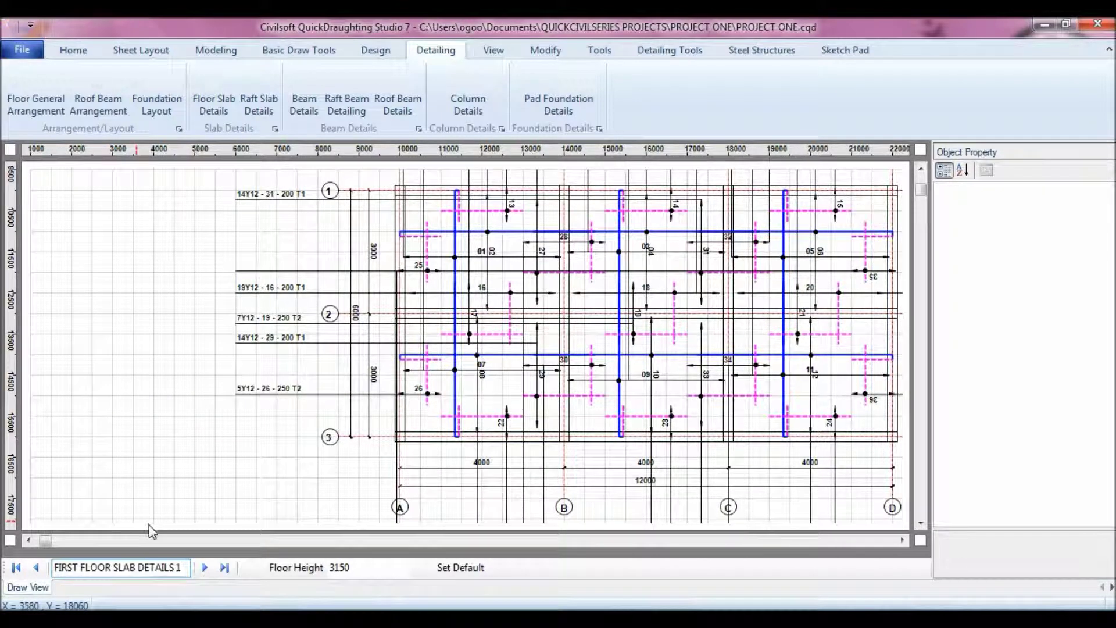
- Go to the FIRST FLOOR BEAM DETAILS page and examine its beam drawings back up to Beam 1
click(37, 568)
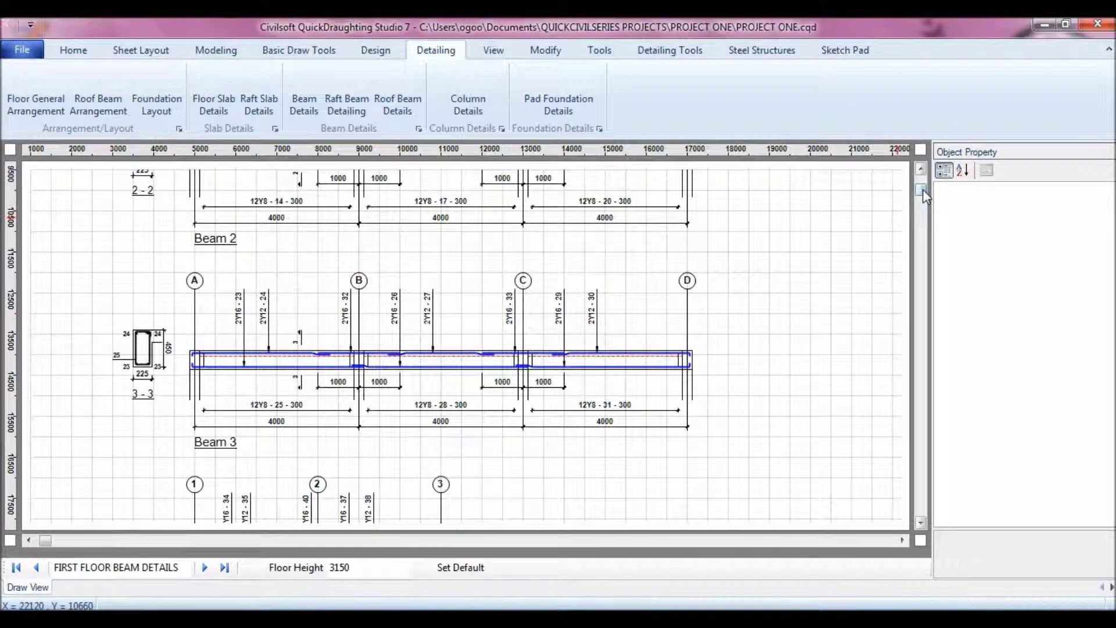
click(921, 169)
click(920, 169)
click(921, 170)
click(920, 169)
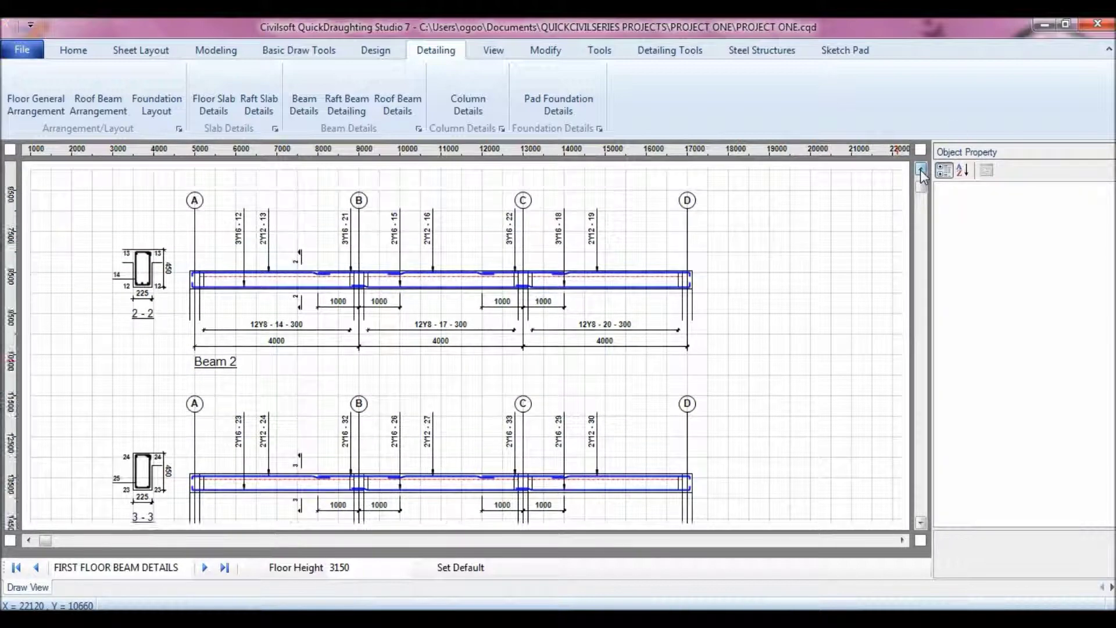
click(921, 169)
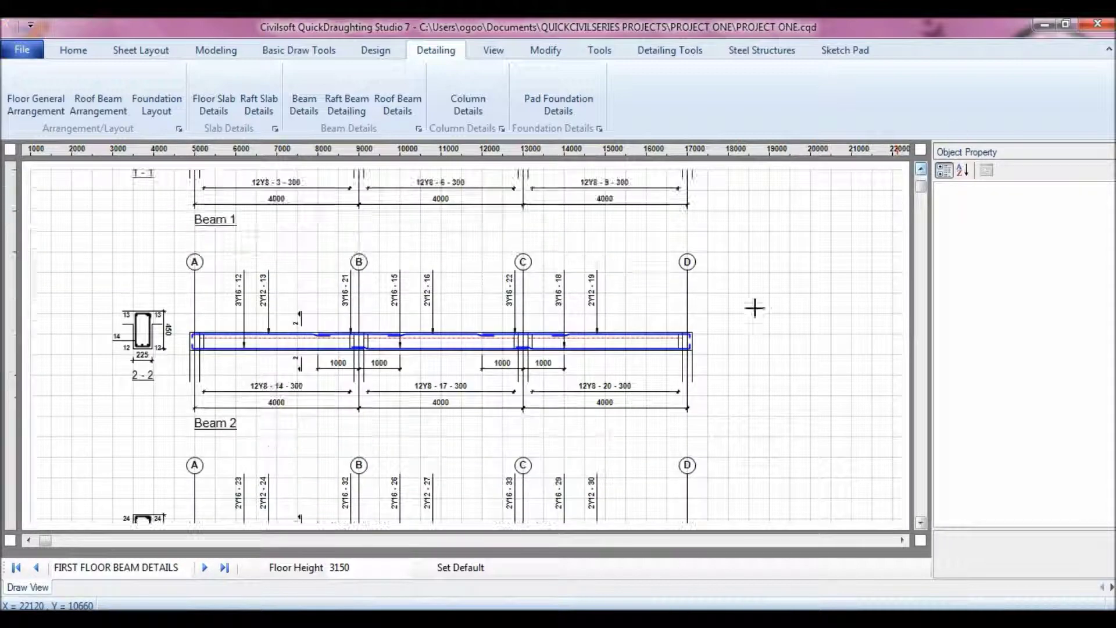
click(920, 169)
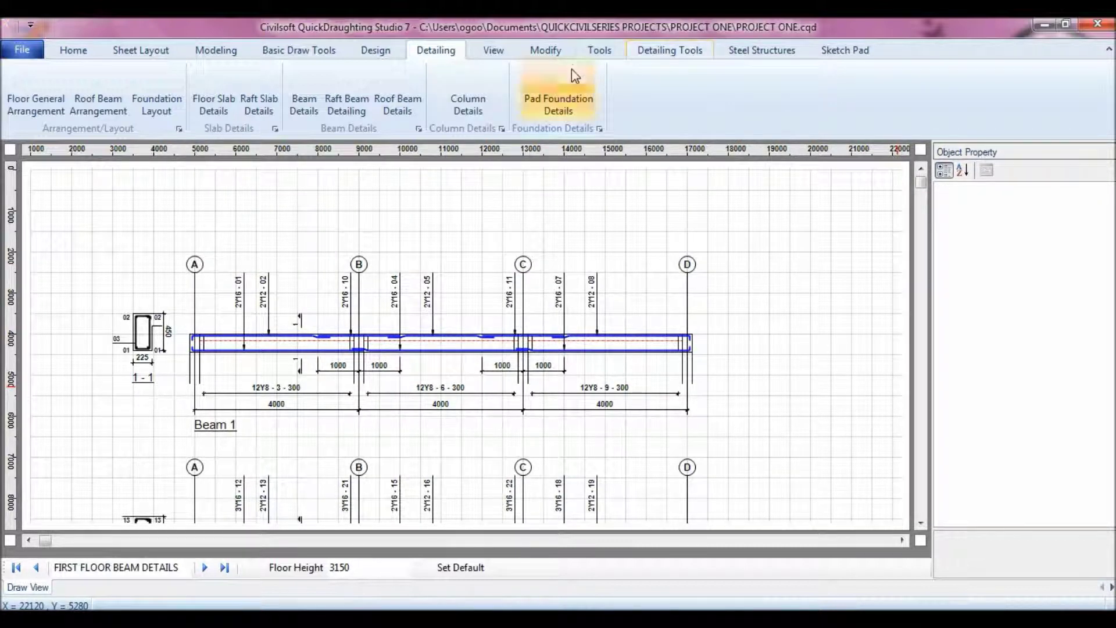
click(598, 50)
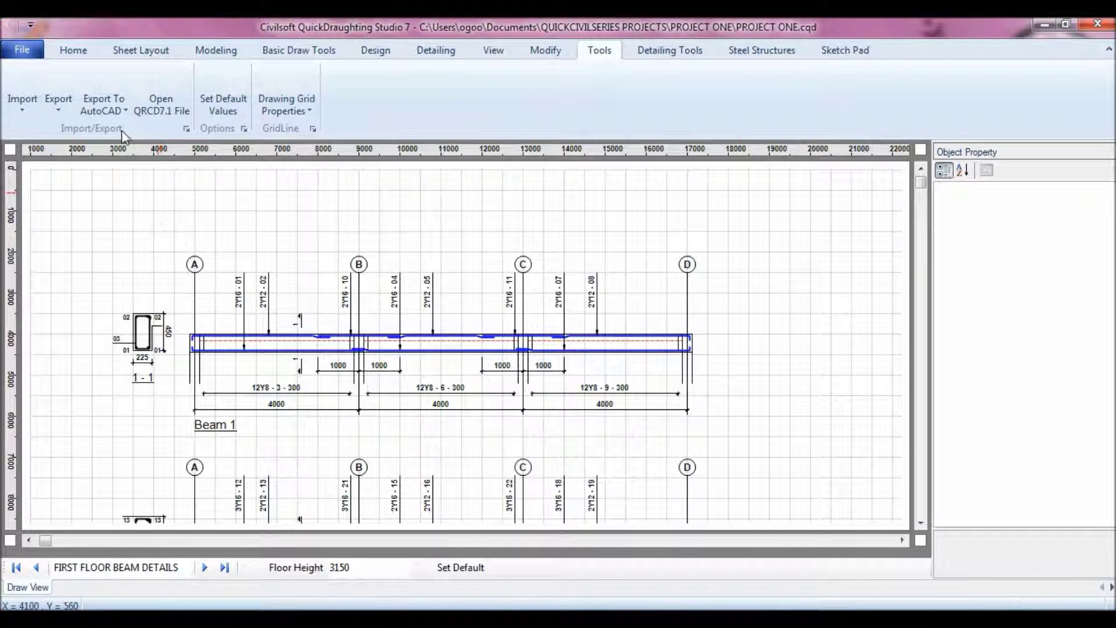
click(116, 112)
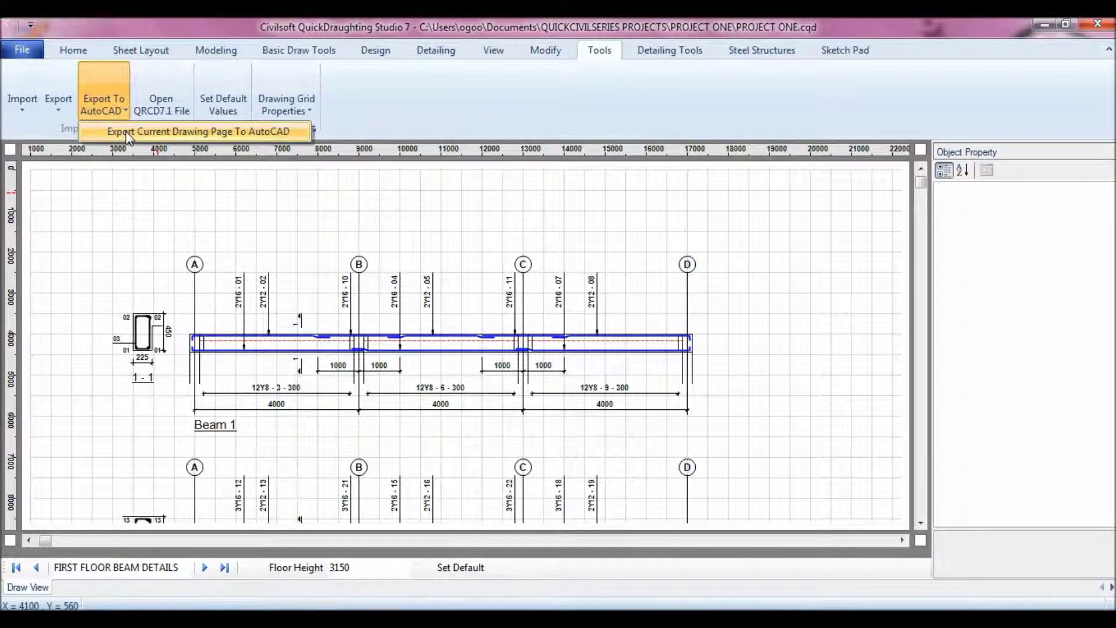
click(128, 132)
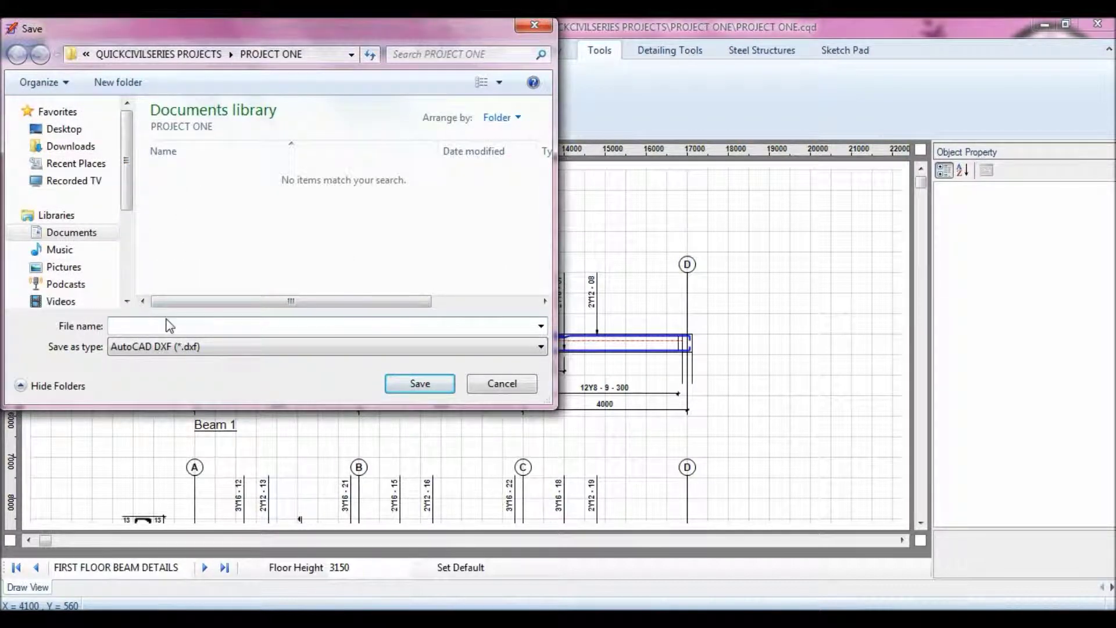
click(501, 385)
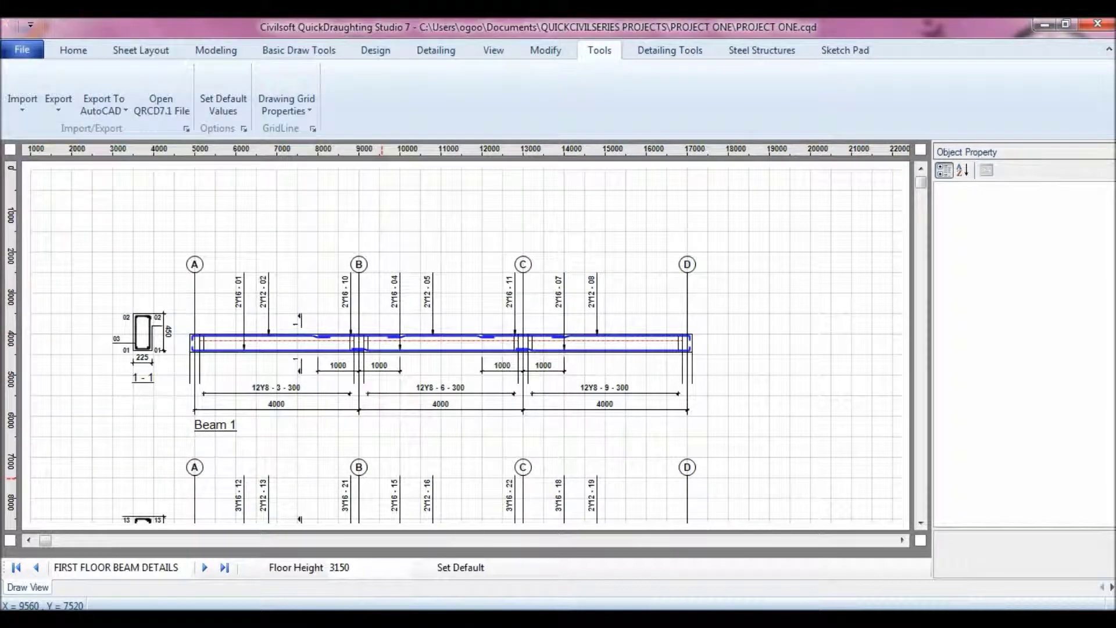
- Export the beam details page to AutoCAD DXF, reusing the copied page name FIRST FLOOR BEAM DETAILS as the file name
drag(56, 568, 188, 565)
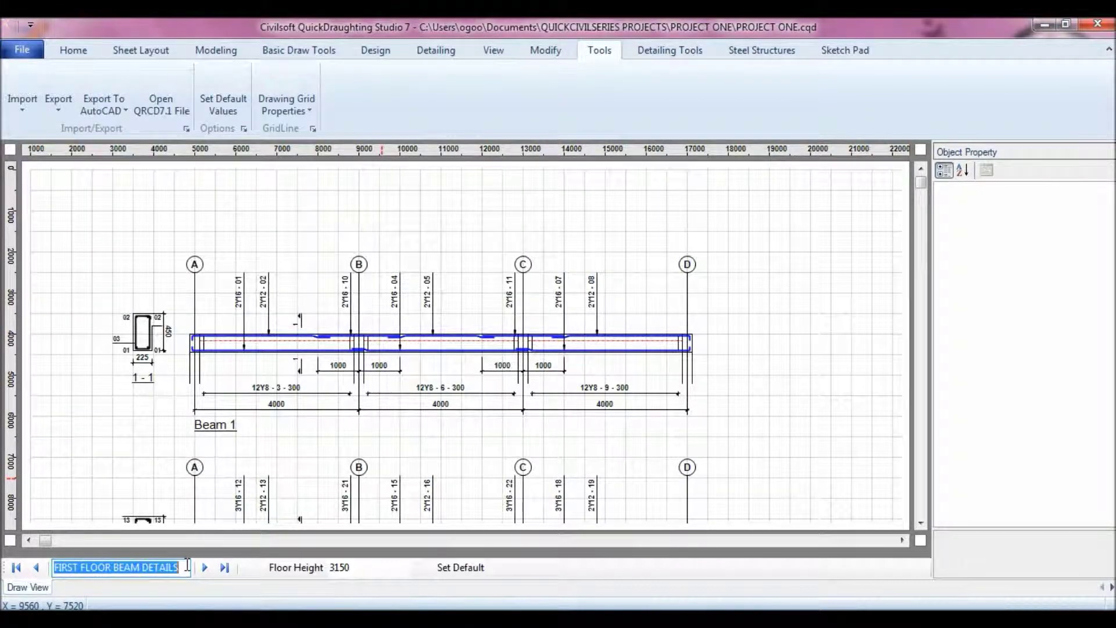
right_click(178, 567)
click(217, 387)
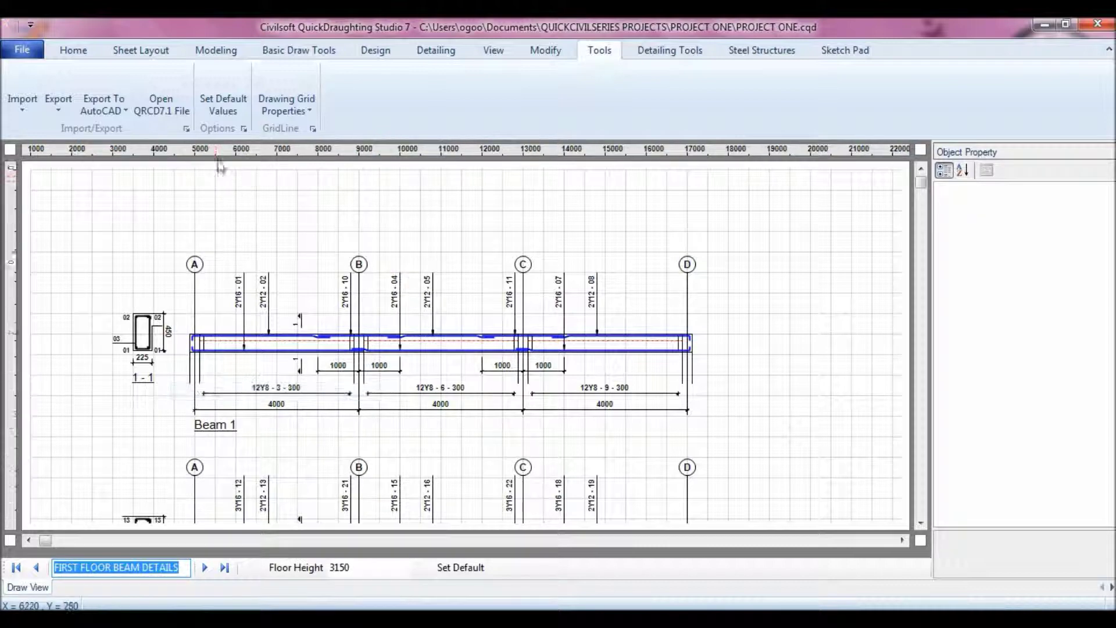
click(102, 111)
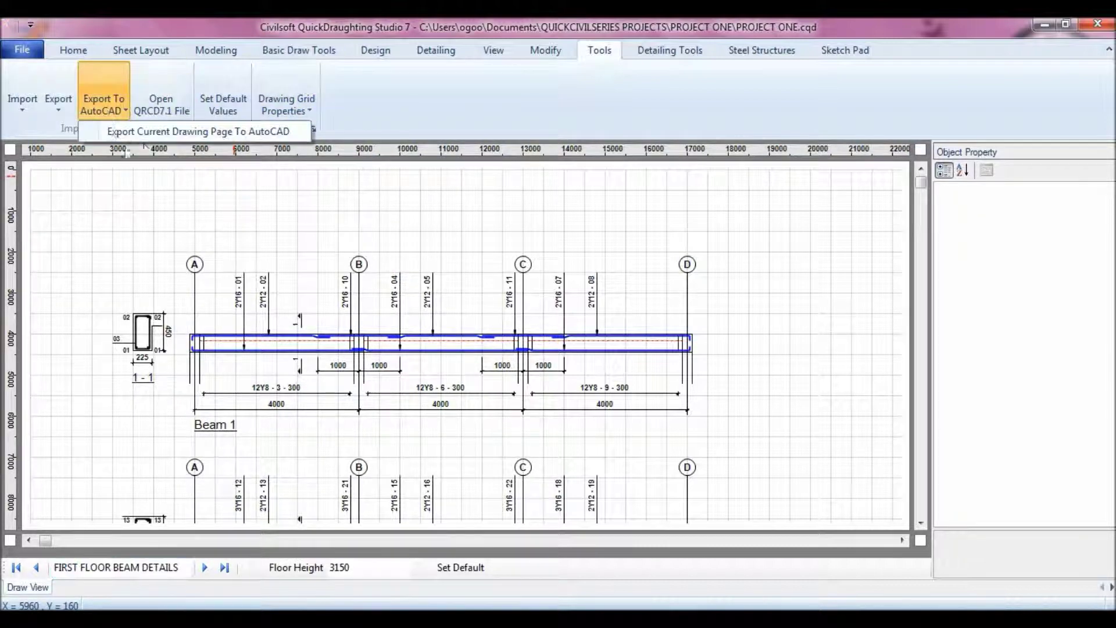
click(154, 134)
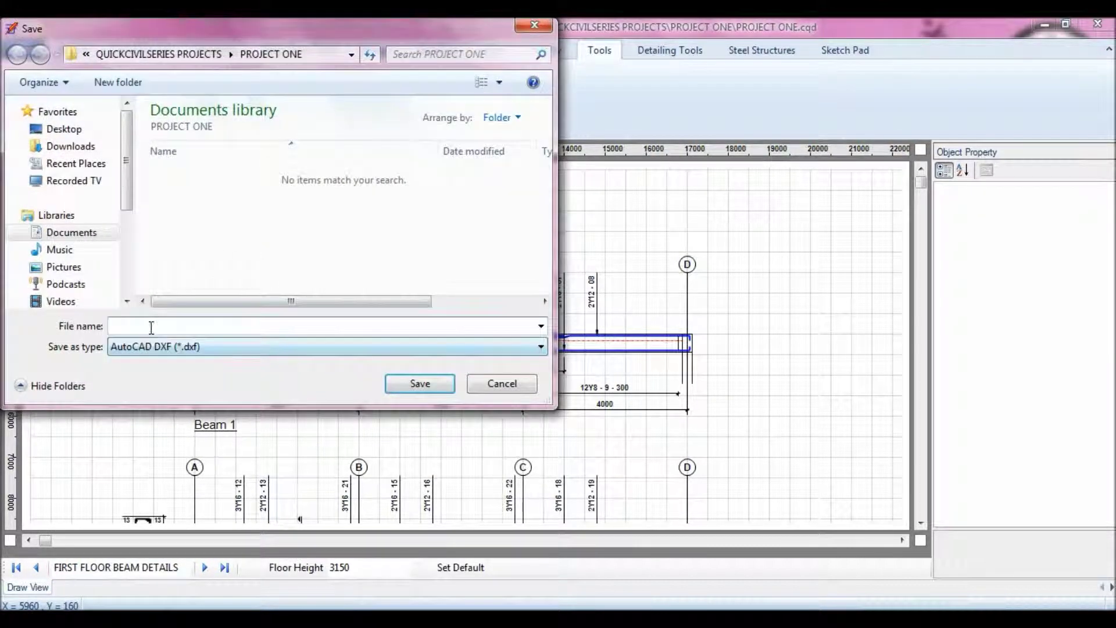
right_click(151, 327)
click(204, 397)
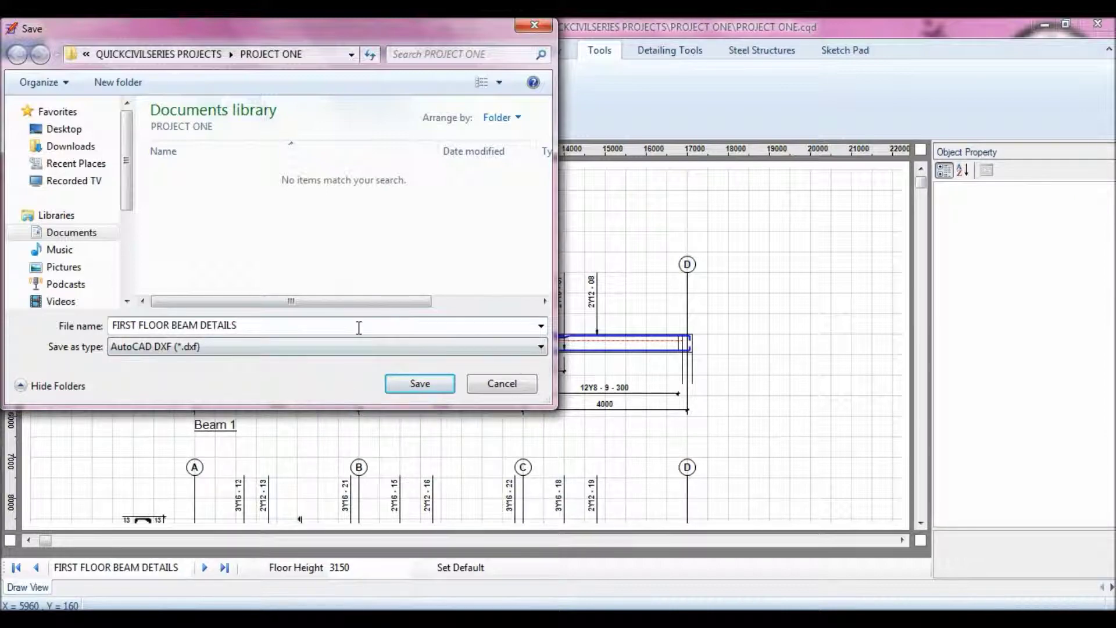
click(420, 385)
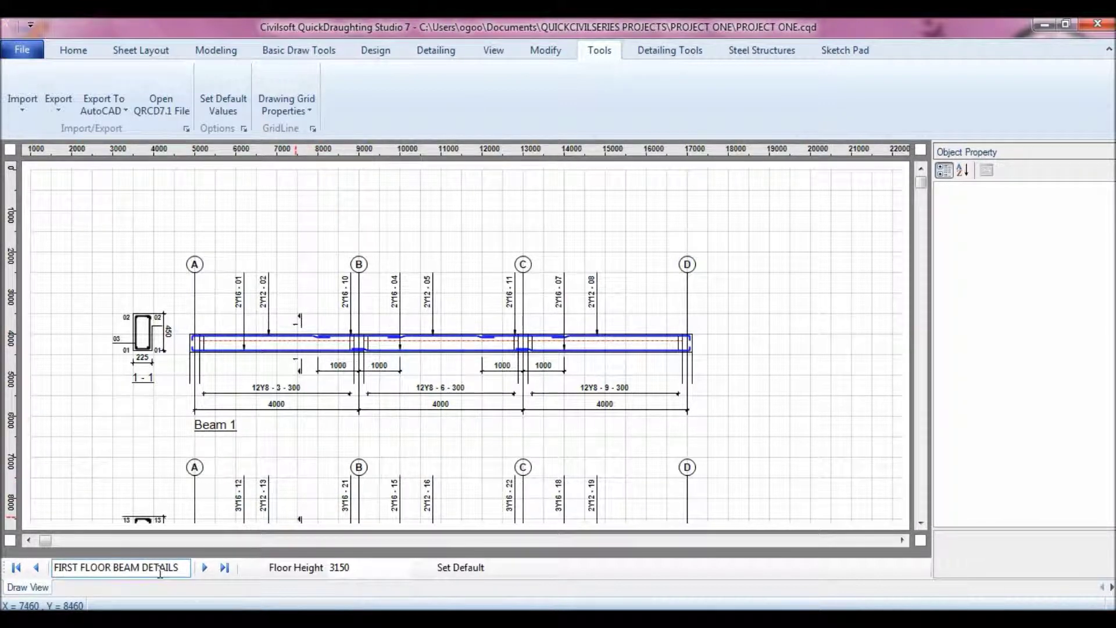
- Switch to the FIRST FLOOR SLAB DETAILS 1 page and copy its page name
click(201, 567)
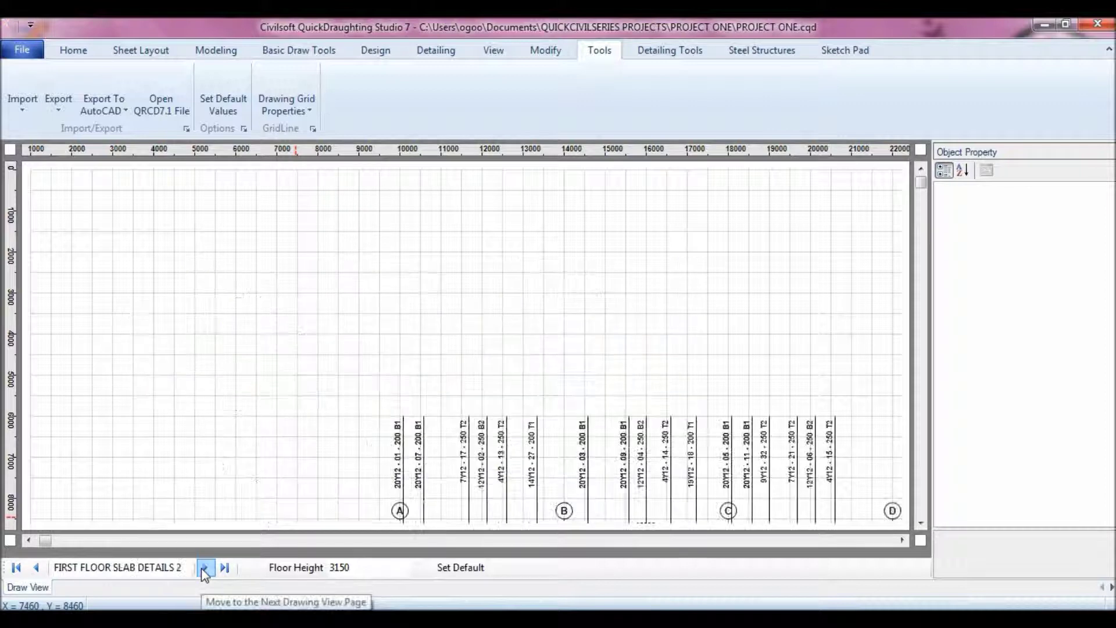
click(106, 111)
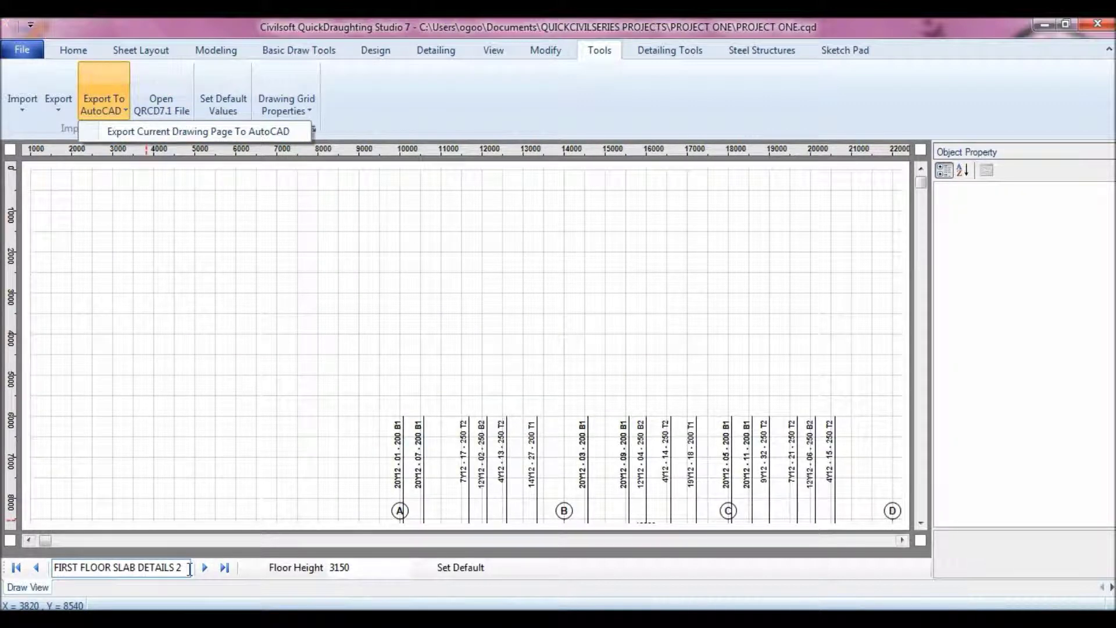
click(184, 568)
click(16, 568)
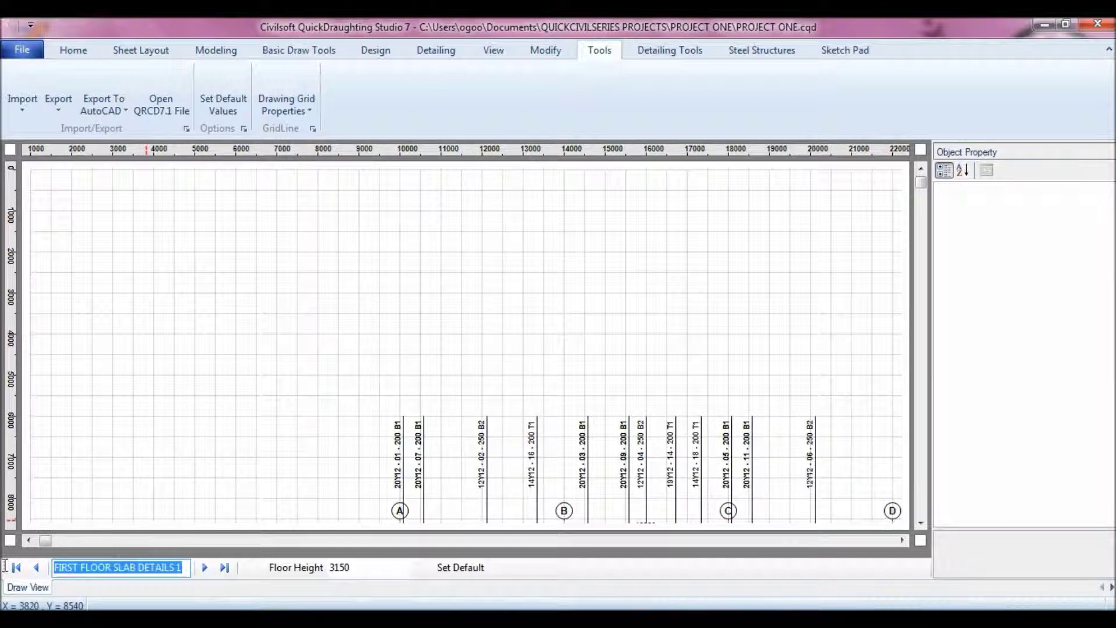
right_click(63, 570)
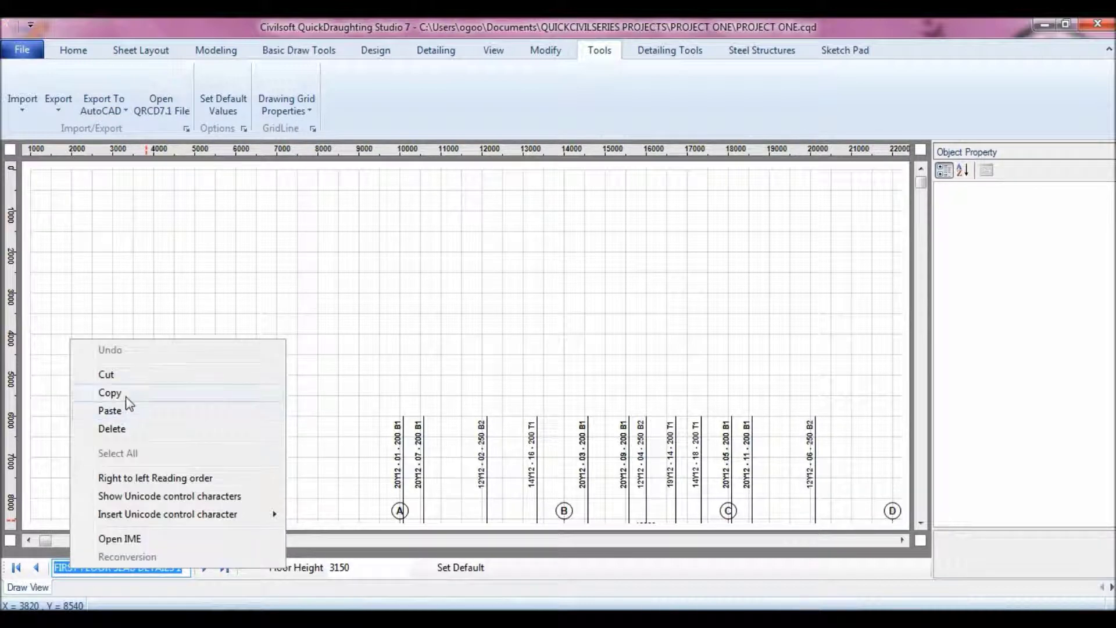
click(134, 393)
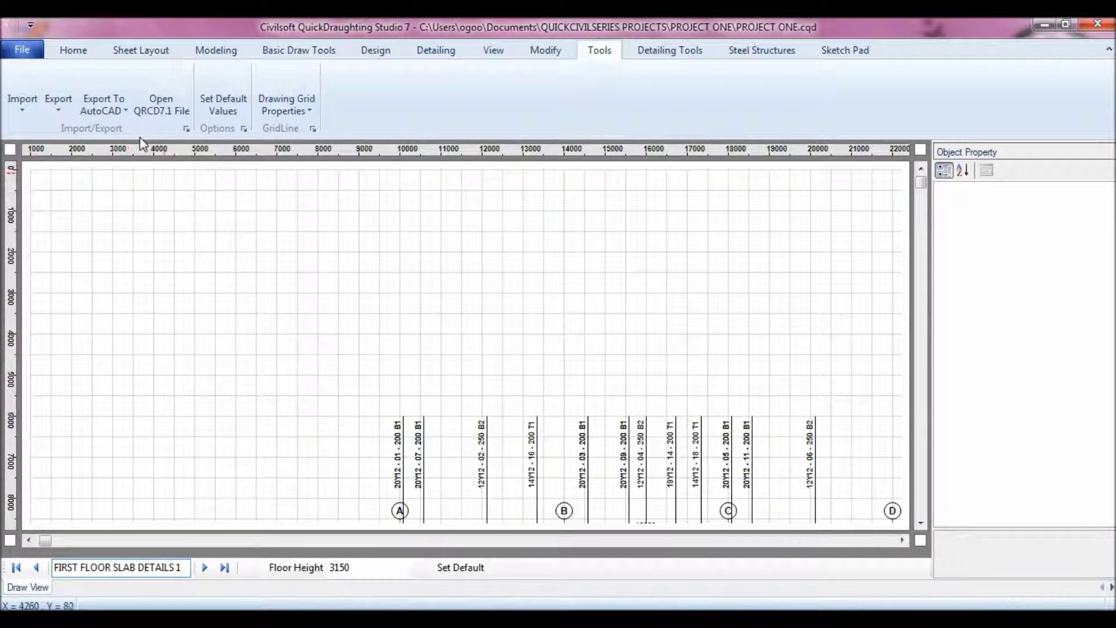
- Export the current slab page to AutoCAD as a DXF file named FIRST FLOOR SLAB DETAILS 1 in the PROJECT ONE folder
click(116, 114)
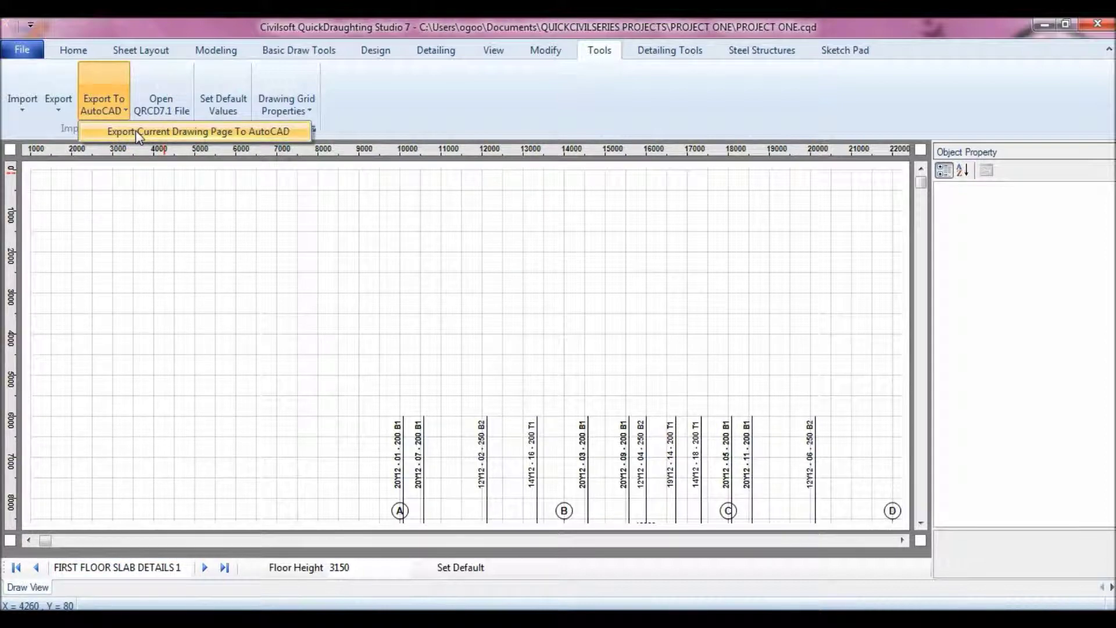
click(135, 130)
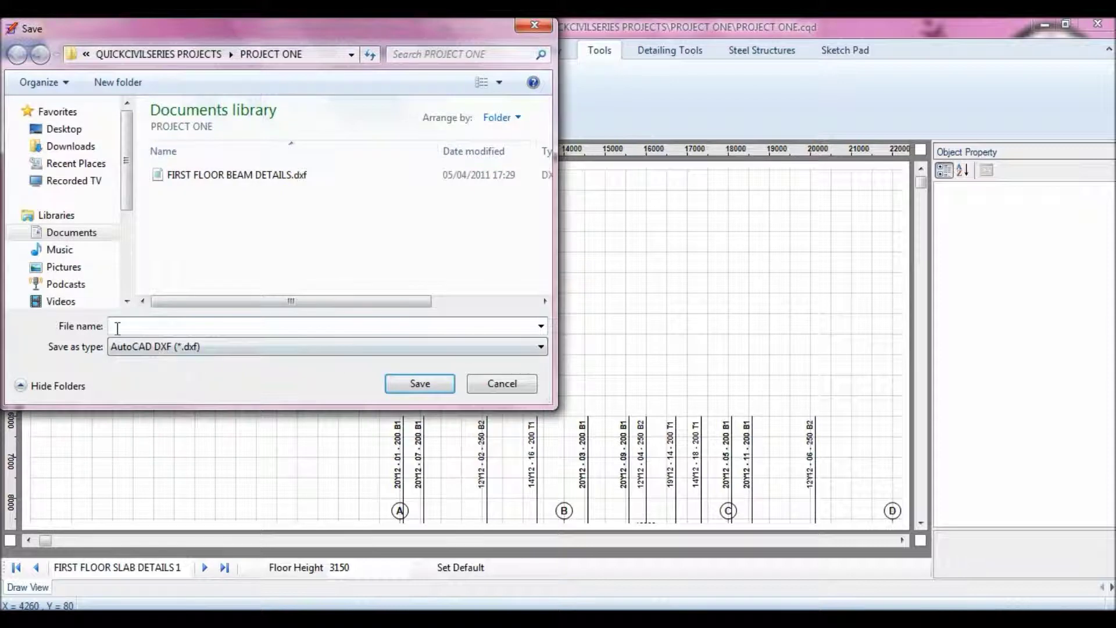
right_click(125, 329)
click(189, 398)
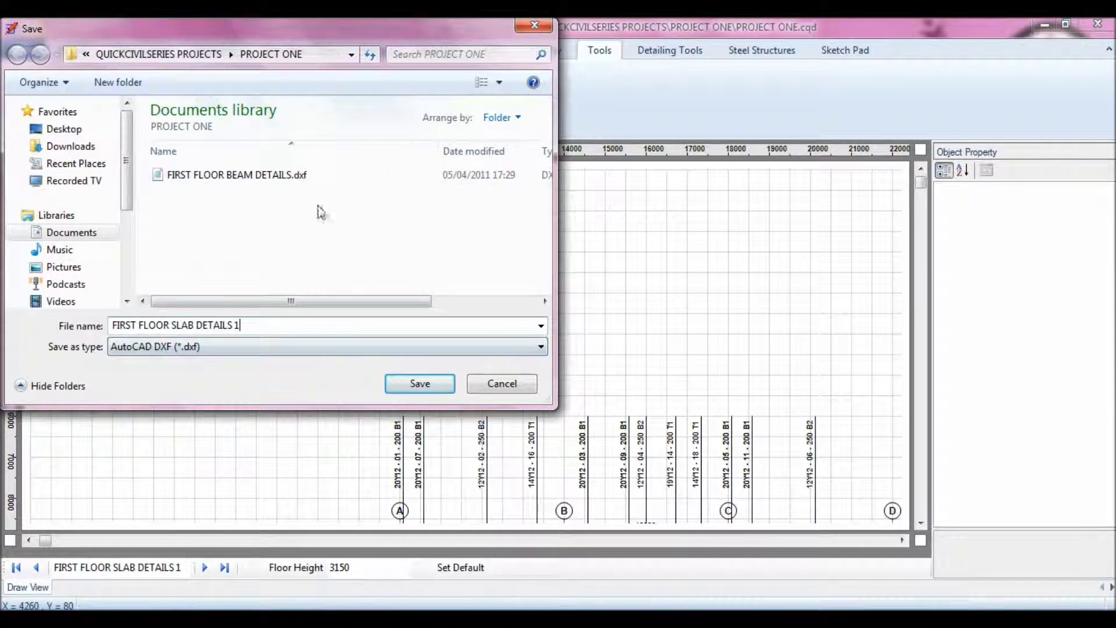
click(414, 384)
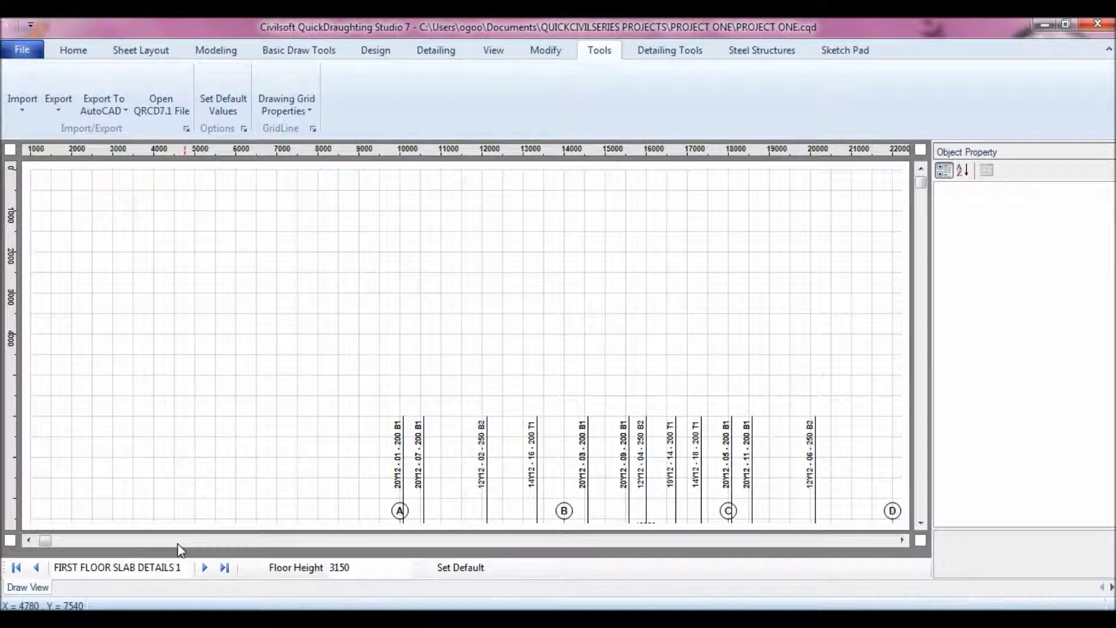
- Switch to the COLUMN DETAILS page and copy its page name
click(205, 568)
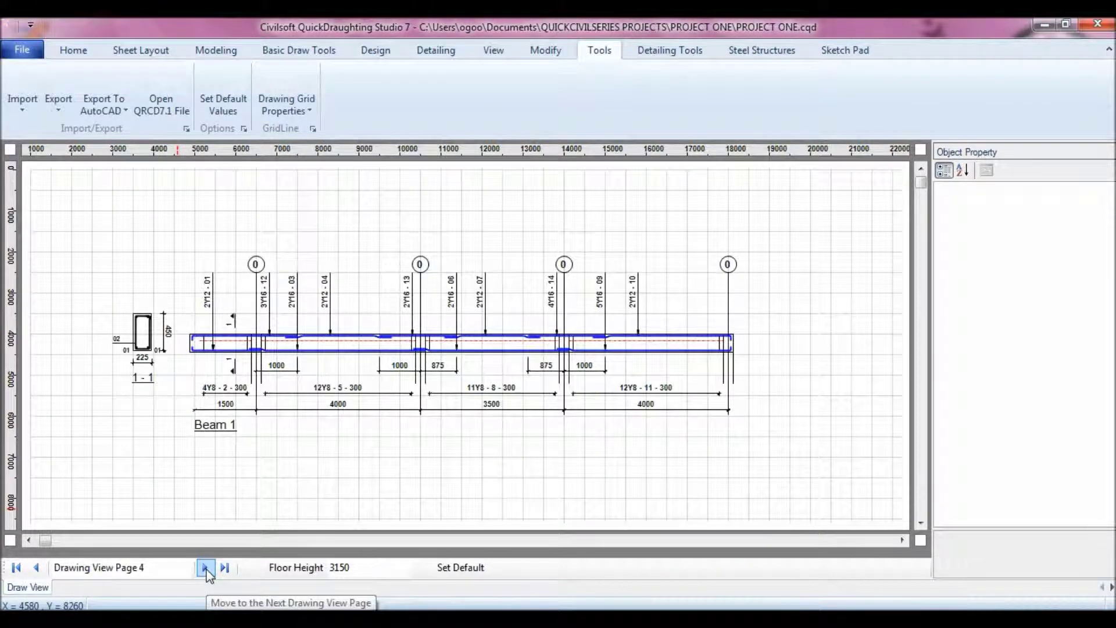
click(205, 568)
drag(135, 568, 30, 568)
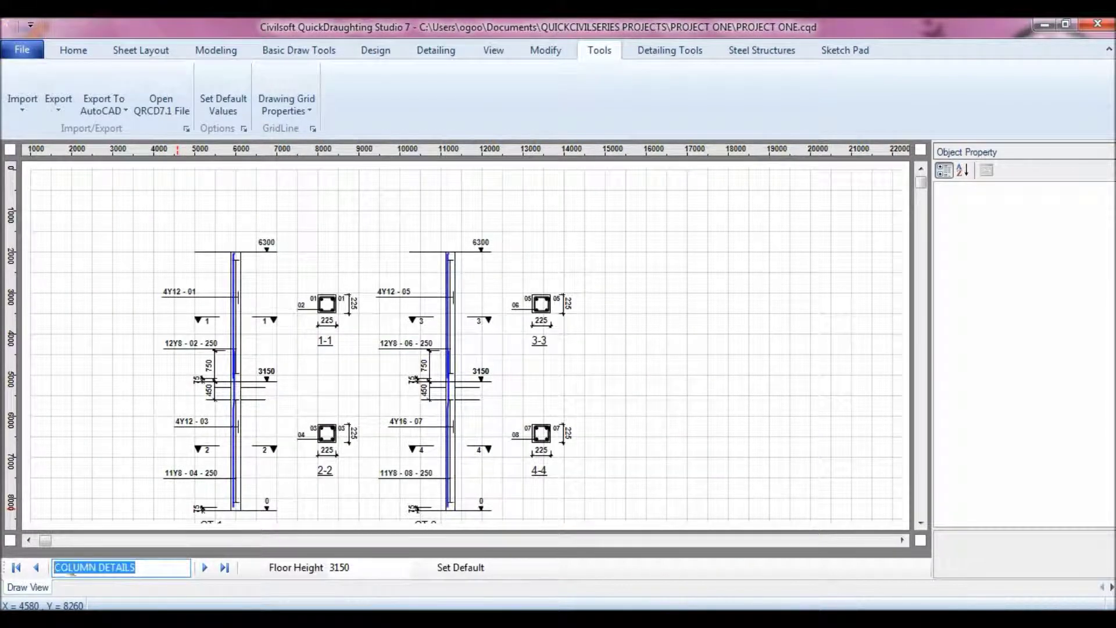
right_click(71, 569)
click(128, 395)
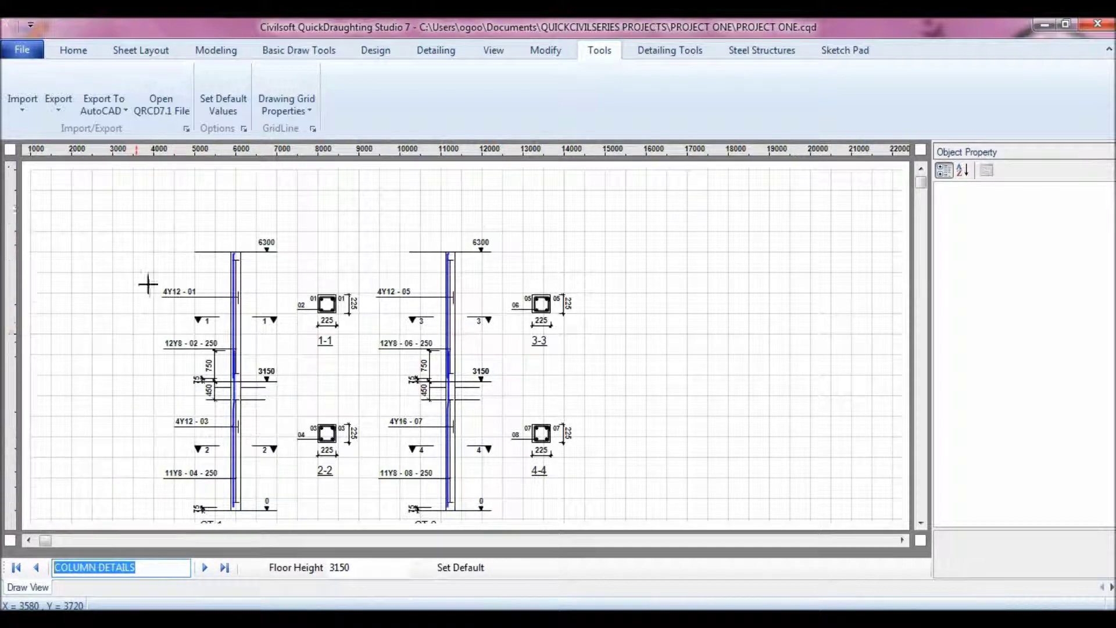
- Export the column page to AutoCAD as a DXF file named COLUMN DETAILS in the PROJECT ONE folder
click(106, 103)
click(146, 132)
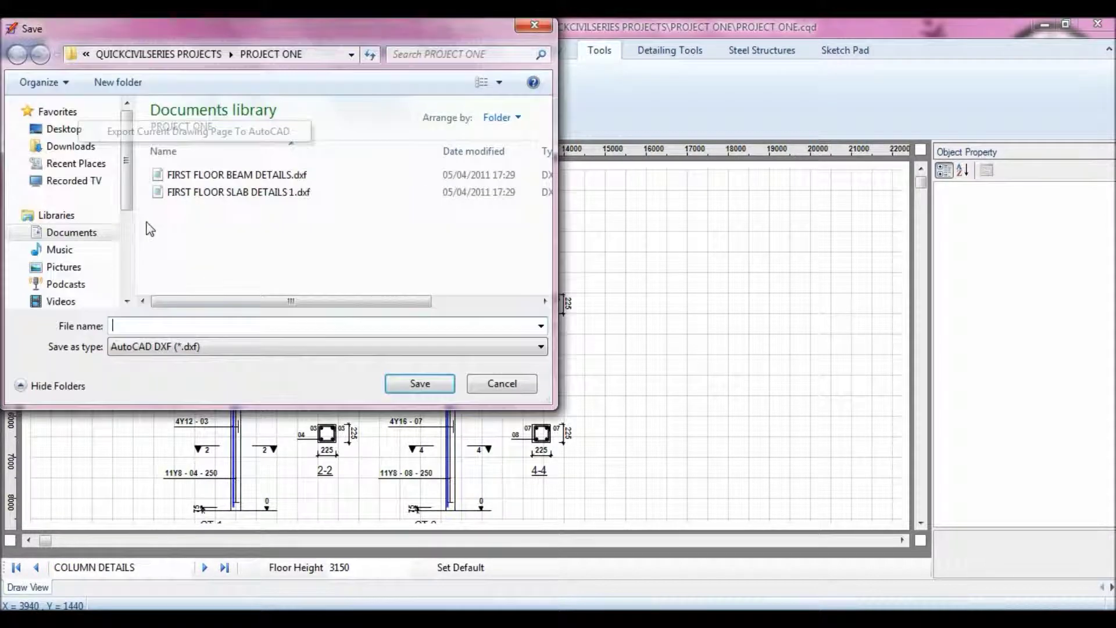
right_click(156, 327)
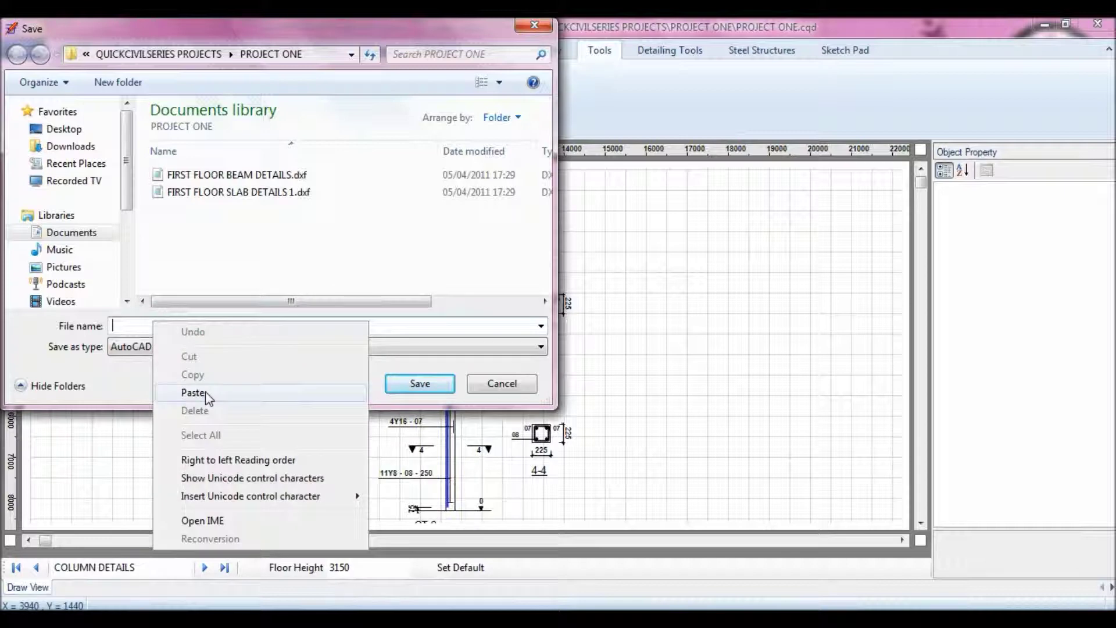
click(204, 394)
click(426, 387)
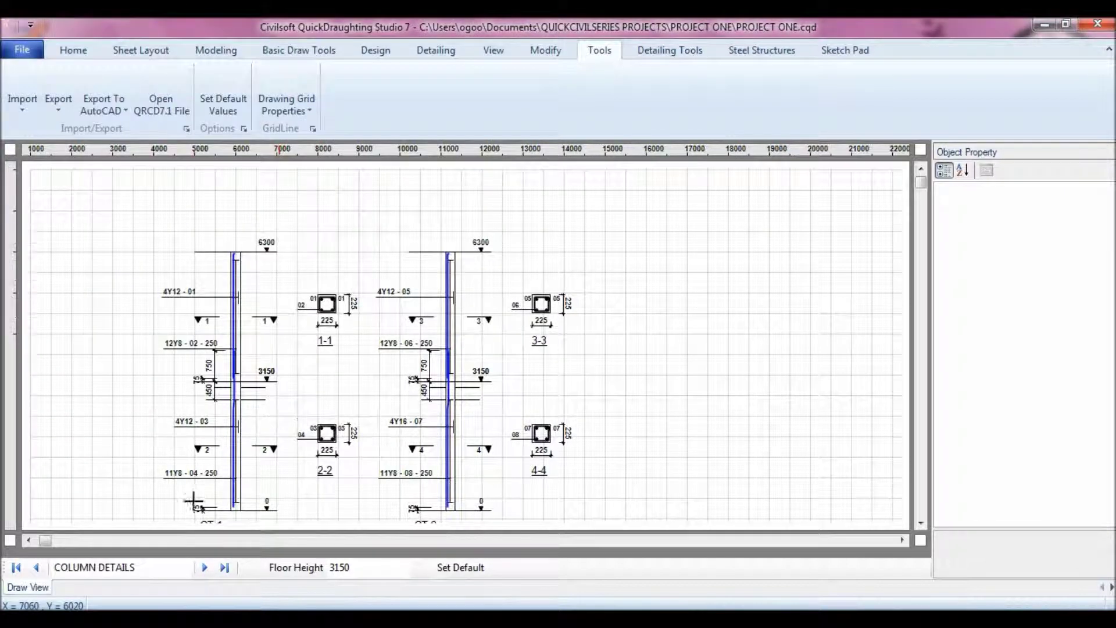
- Move to the FIRST FLOOR BEAM G.A. page and copy its page name
click(207, 568)
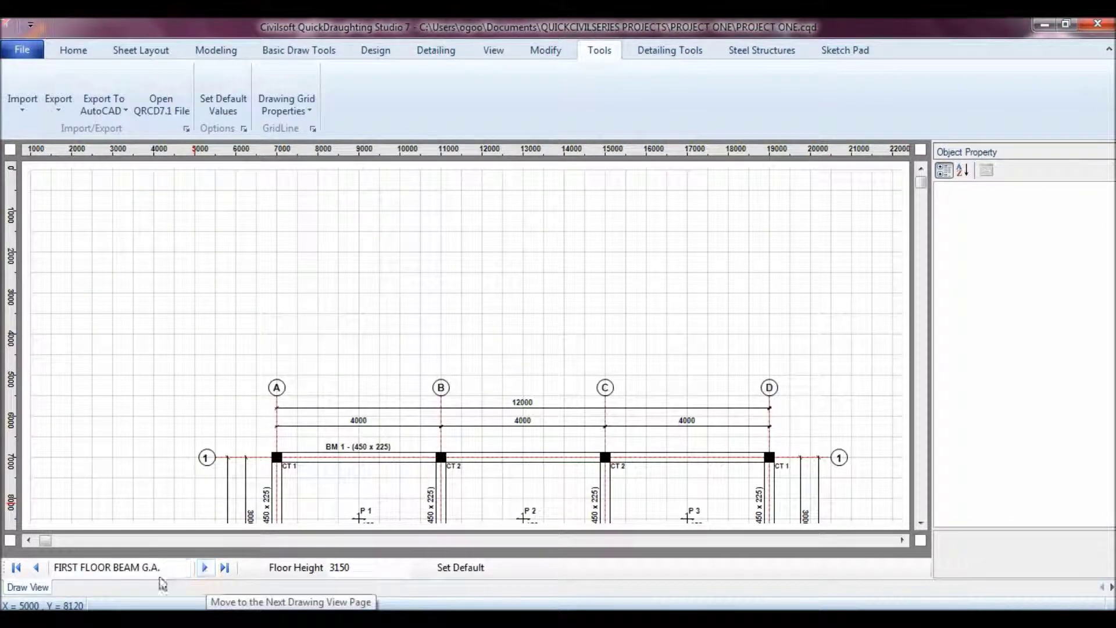
click(58, 568)
right_click(71, 576)
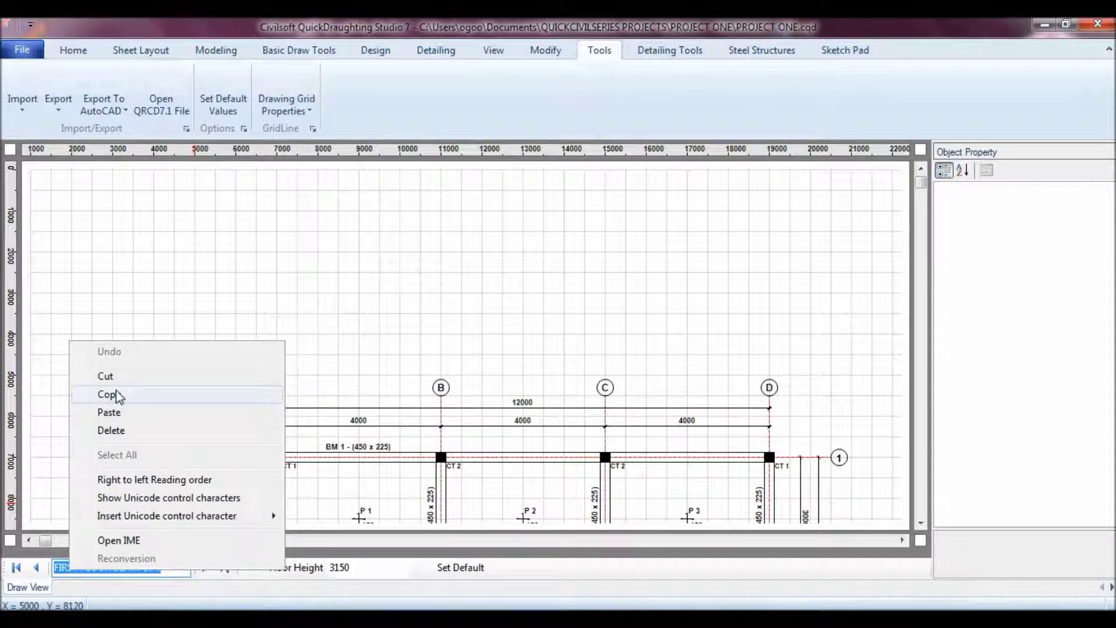
click(110, 391)
- Export the current first floor beam layout page to AutoCAD as a DXF file named FIRST FLOOR BEAM GA
click(120, 105)
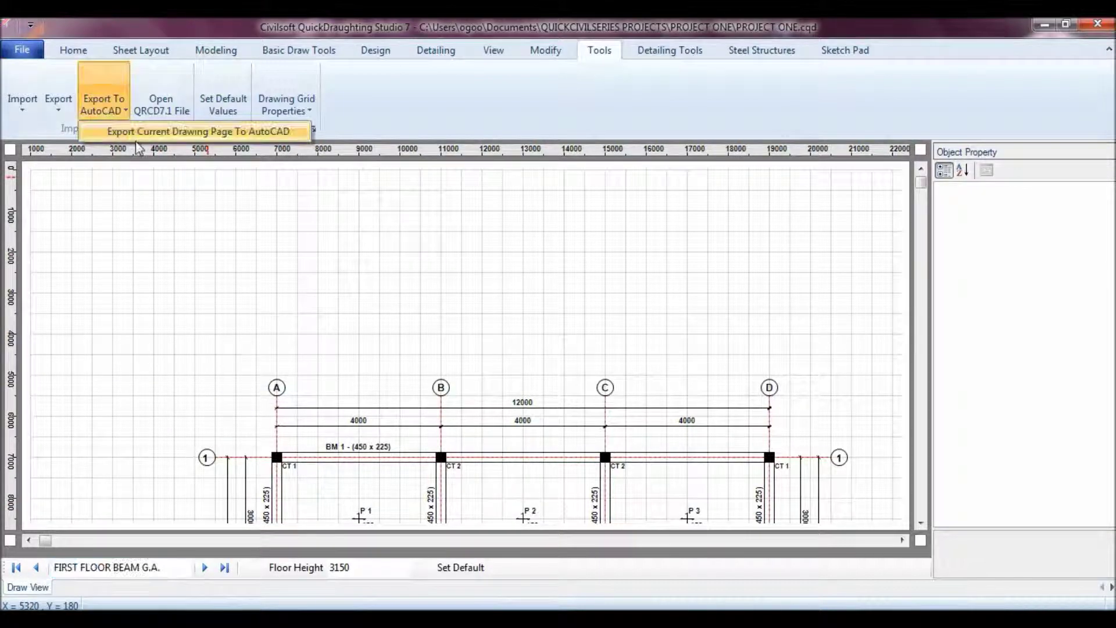
click(156, 131)
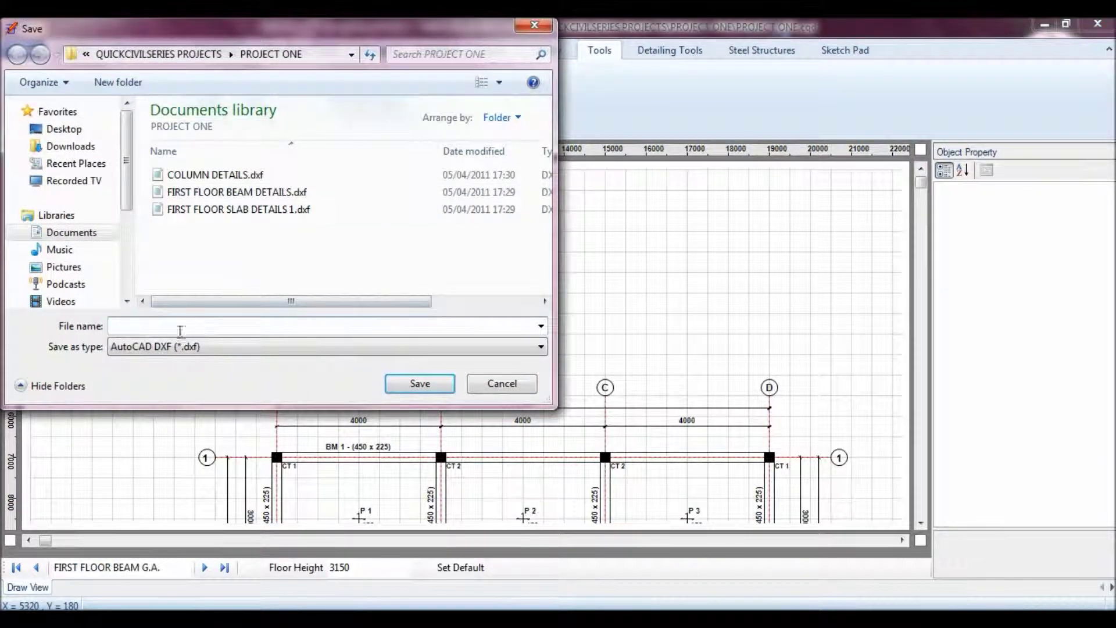
right_click(181, 327)
click(243, 403)
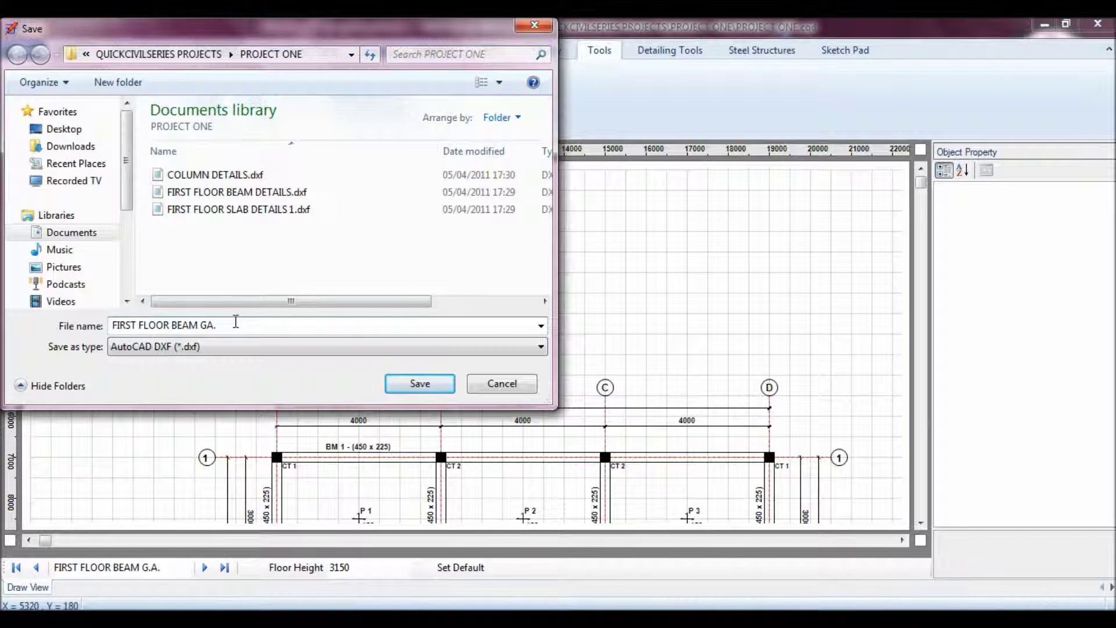
click(428, 385)
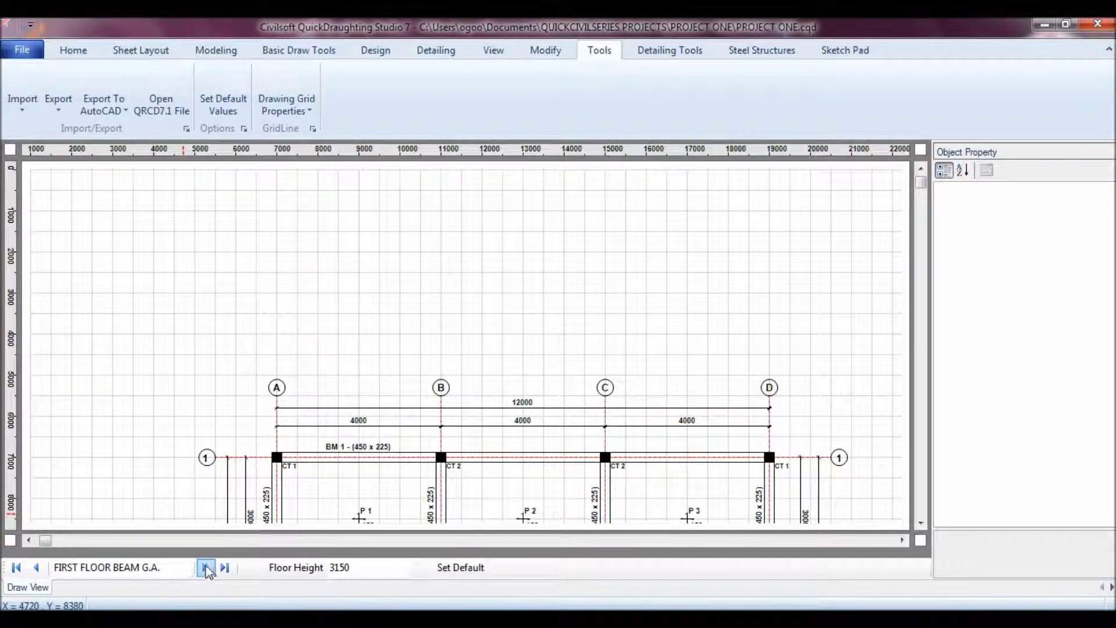
- Move to the ROOF BEAM G.A page and copy its page name
click(205, 567)
drag(127, 568, 65, 567)
right_click(65, 567)
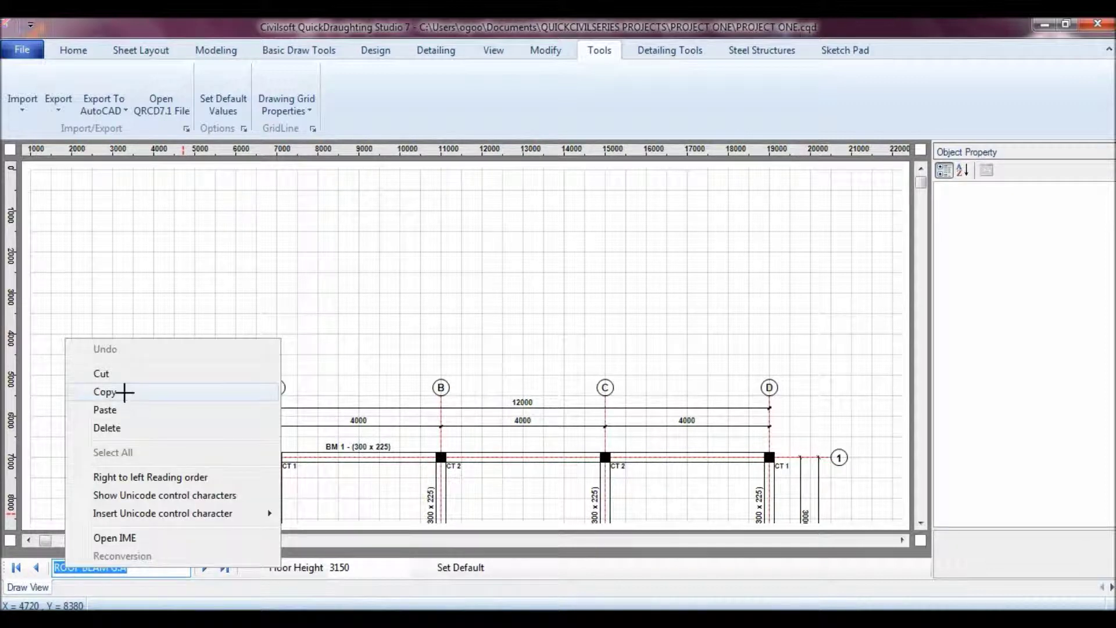
click(124, 392)
- Export the roof beam page to AutoCAD as a DXF file named ROOF BEAM GA in the PROJECT ONE folder
click(114, 114)
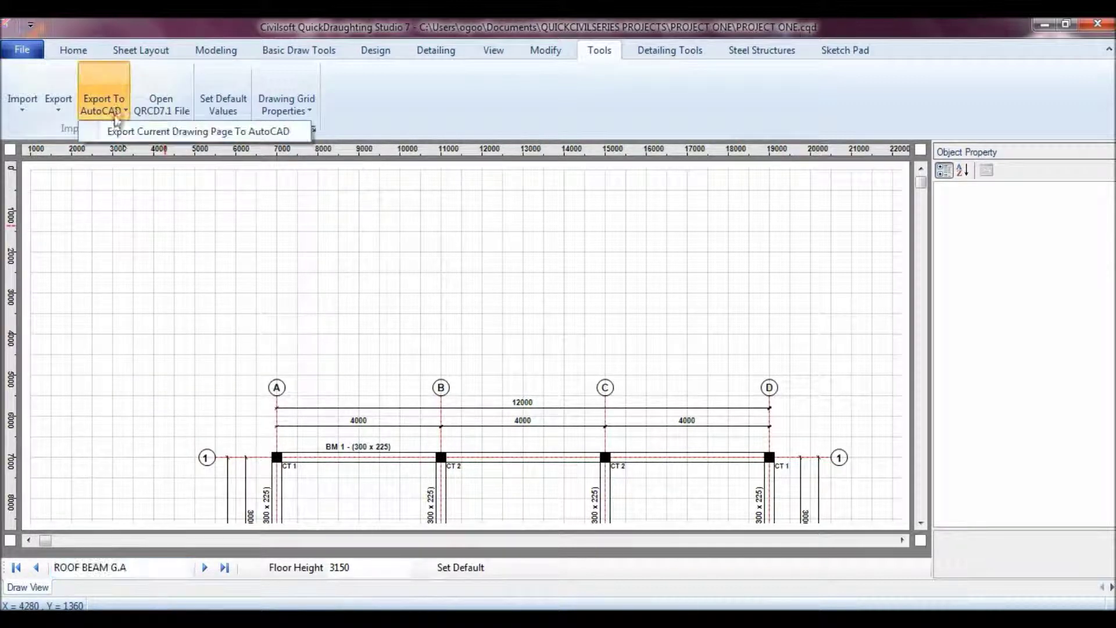
click(137, 131)
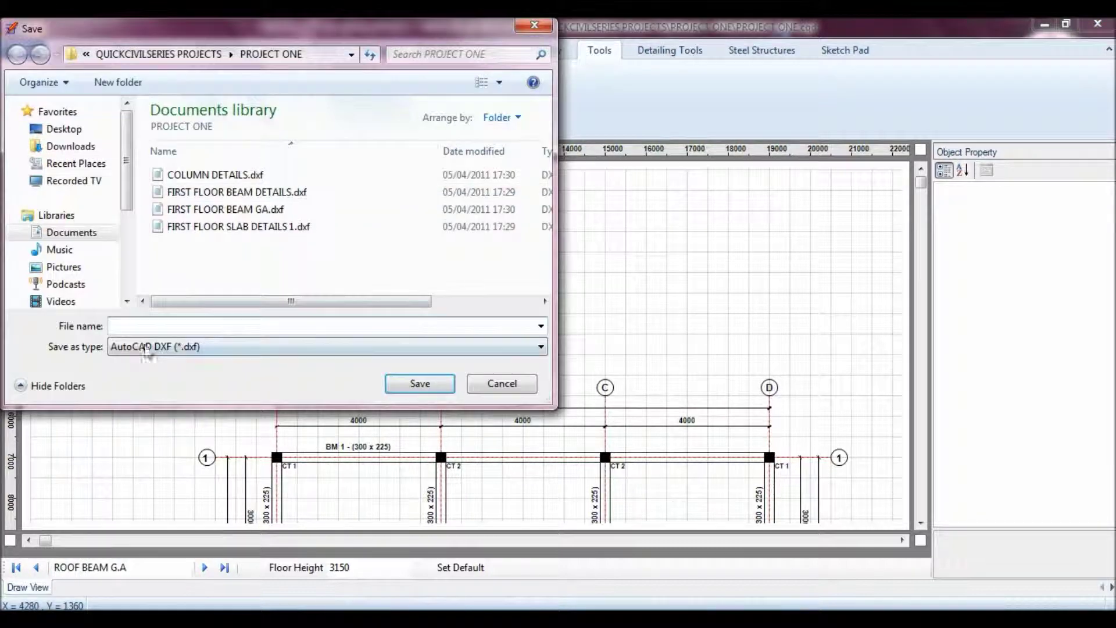
right_click(141, 326)
click(182, 401)
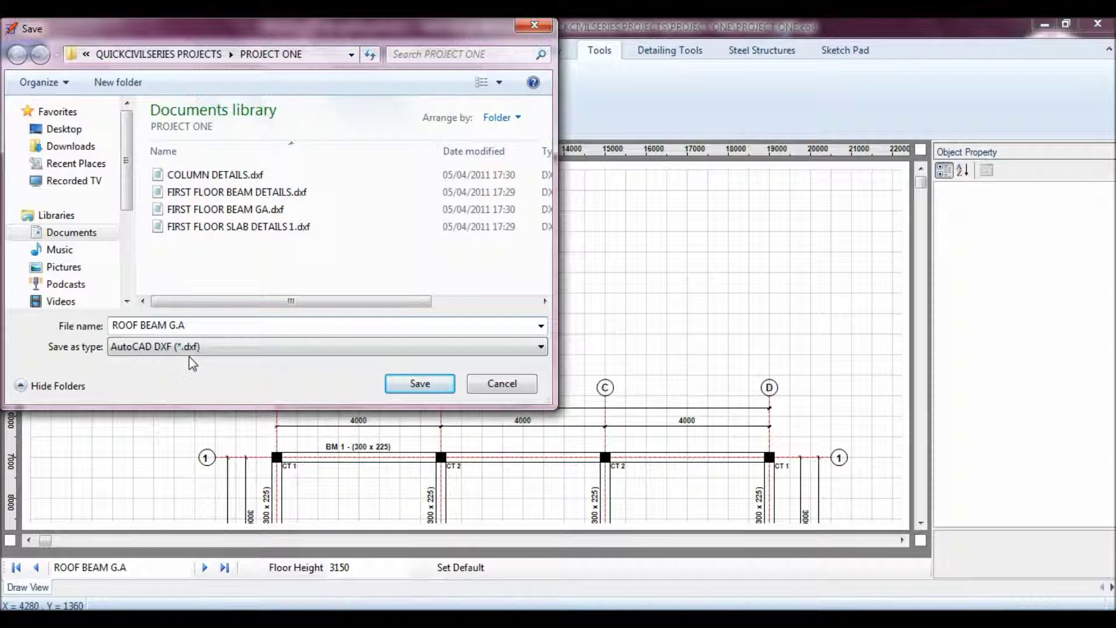
click(412, 389)
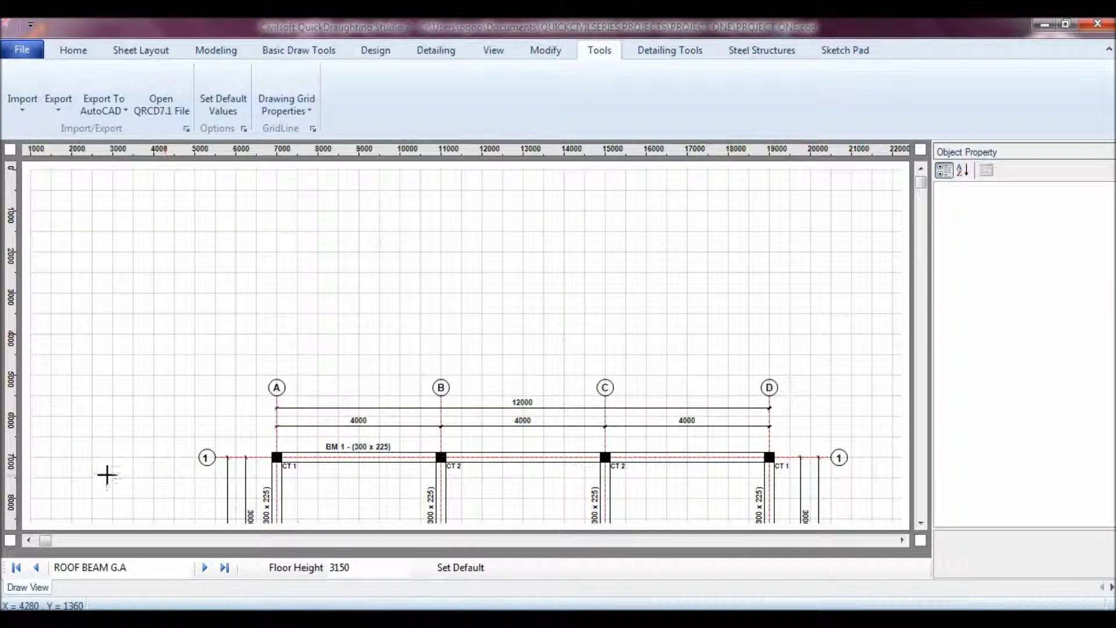
- Move to the FOUNDATION DETAILS page and copy its page name
click(205, 568)
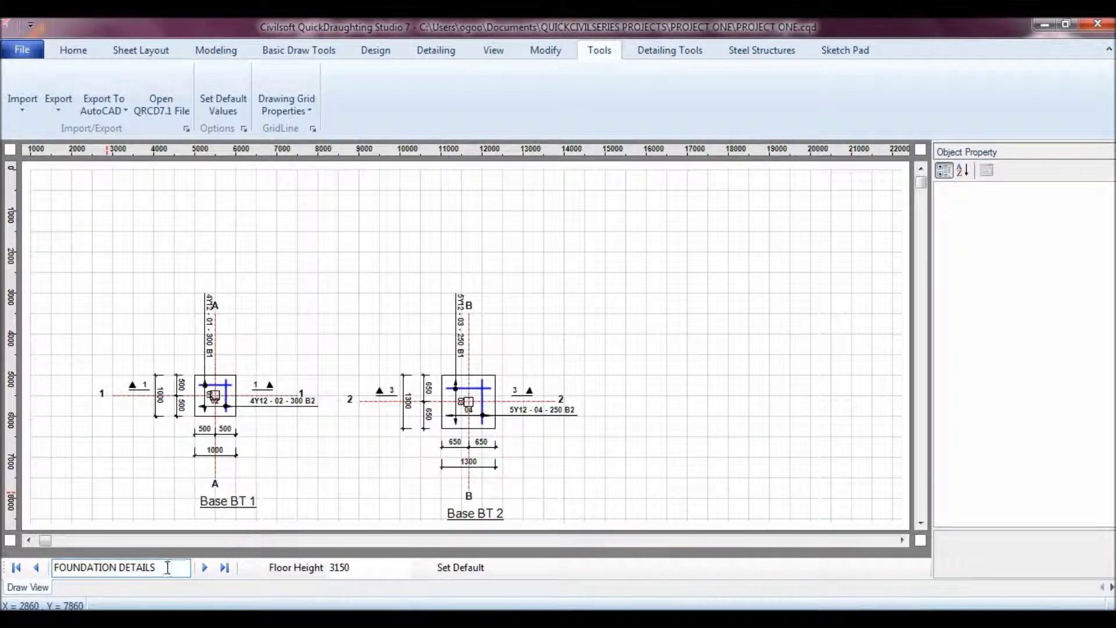
drag(163, 568, 52, 567)
right_click(73, 572)
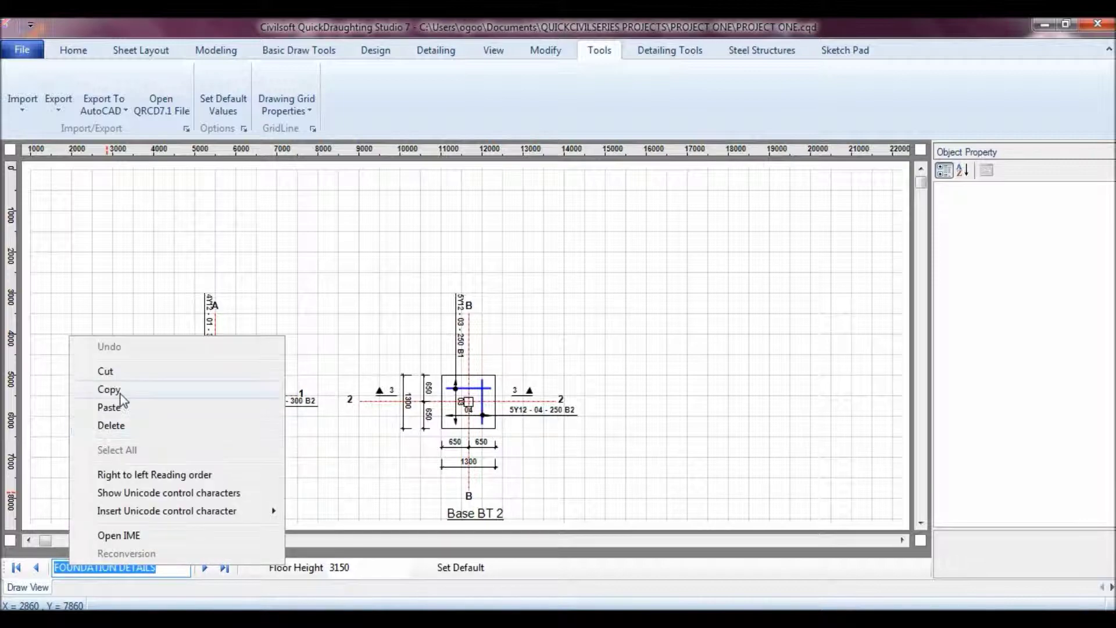
click(113, 388)
- Export the page with the base drawings to AutoCAD as a DXF file, using the copied name FOUNDATION DETAILS
click(103, 106)
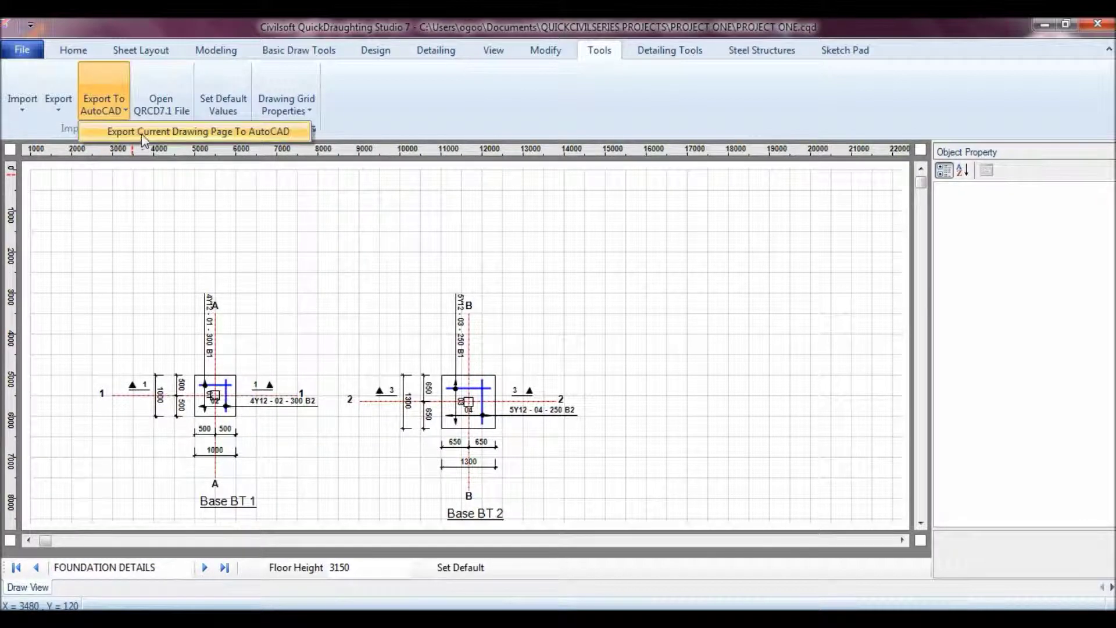
click(169, 133)
right_click(150, 326)
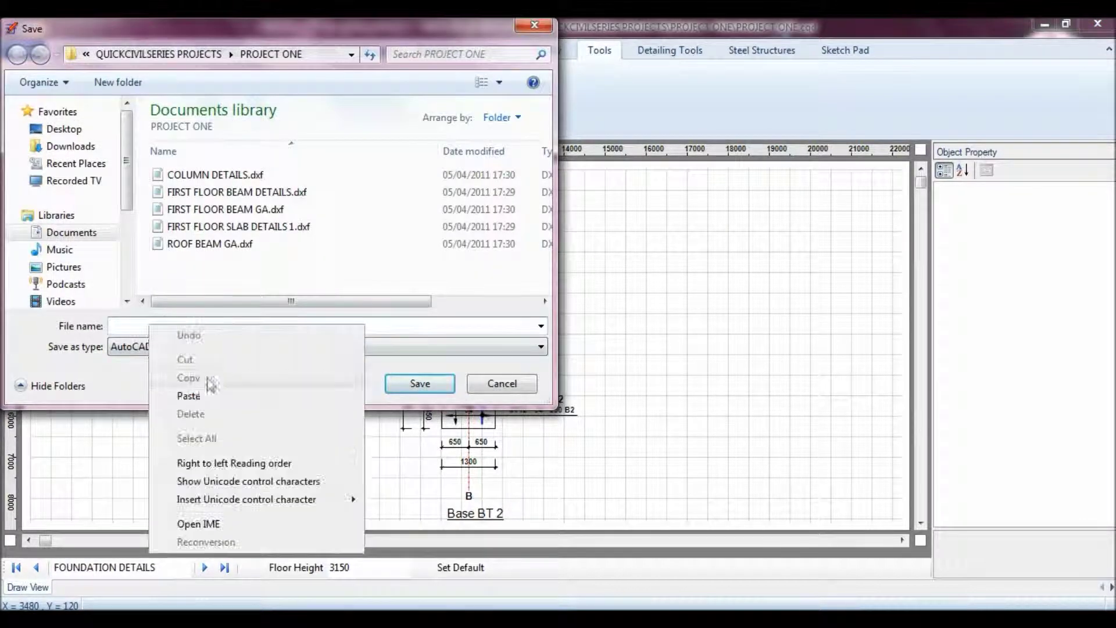
click(200, 394)
click(420, 383)
- Move to the FOUNDATION LAYOUT page and copy its page name
click(205, 567)
drag(187, 568, 43, 565)
right_click(76, 570)
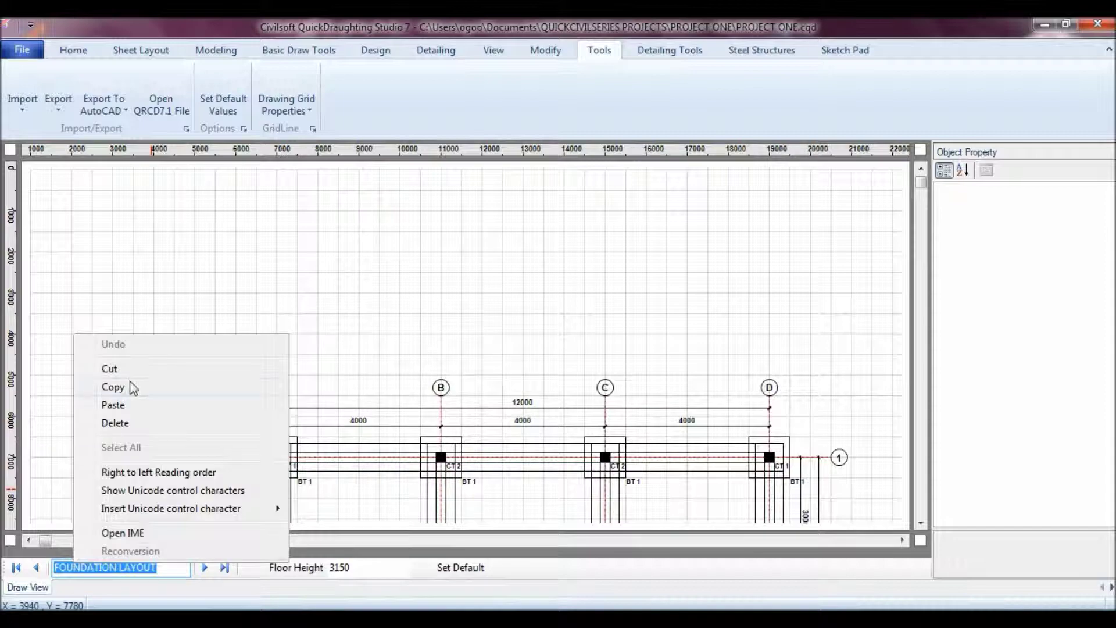
click(130, 386)
- Export the foundation plan page to AutoCAD as a DXF file named FOUNDATION LAYOUT in the PROJECT ONE folder
click(114, 107)
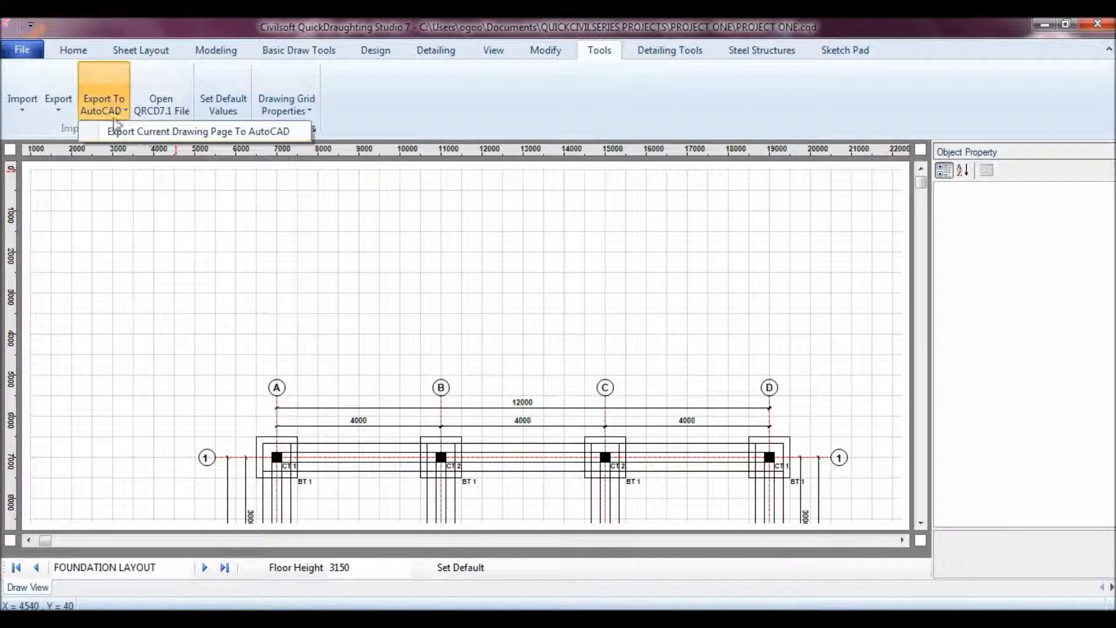
click(164, 131)
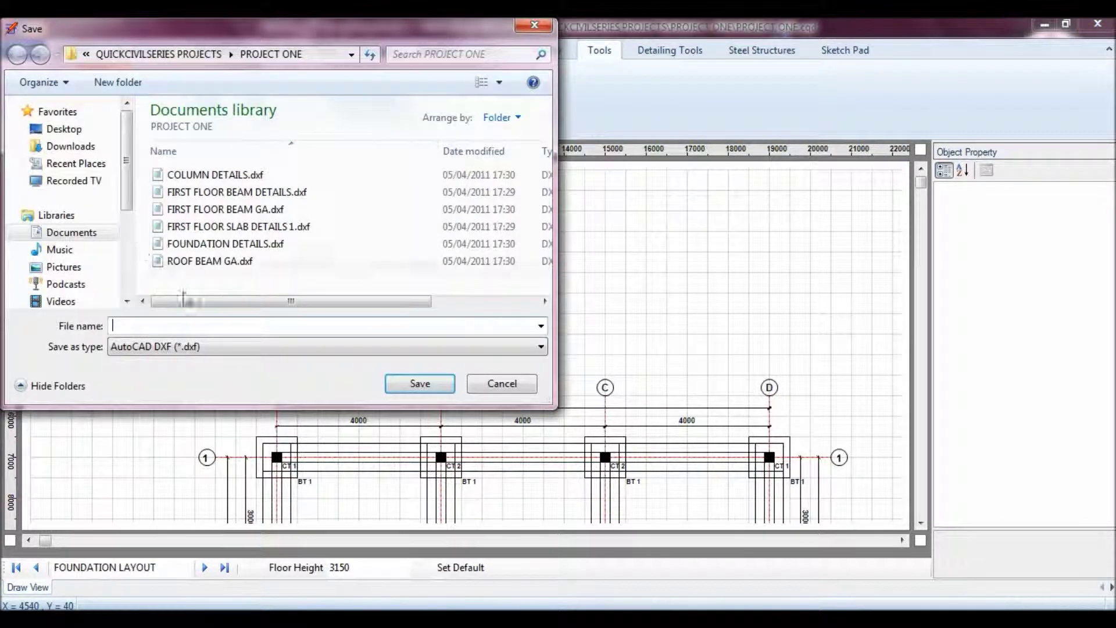
right_click(164, 322)
click(233, 393)
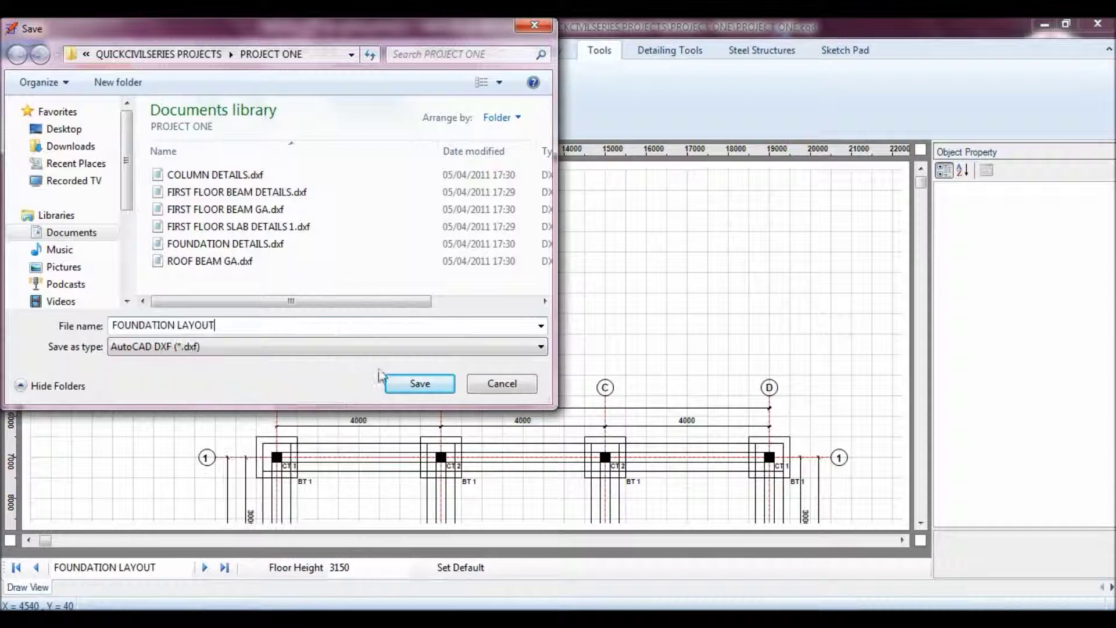
click(419, 383)
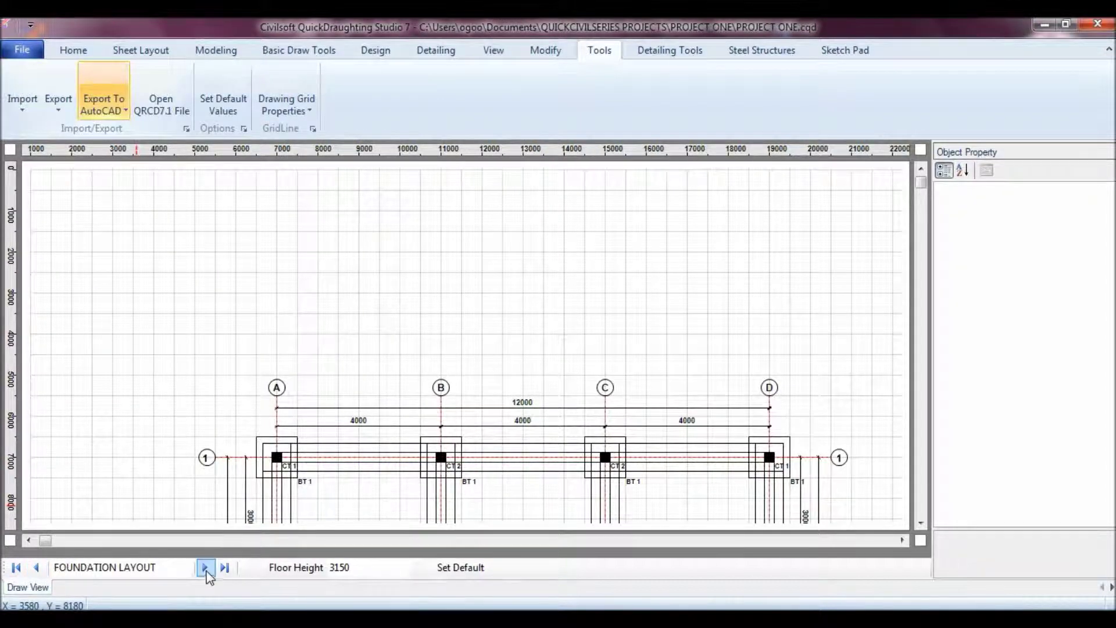
click(36, 569)
click(36, 568)
click(36, 568)
click(36, 568)
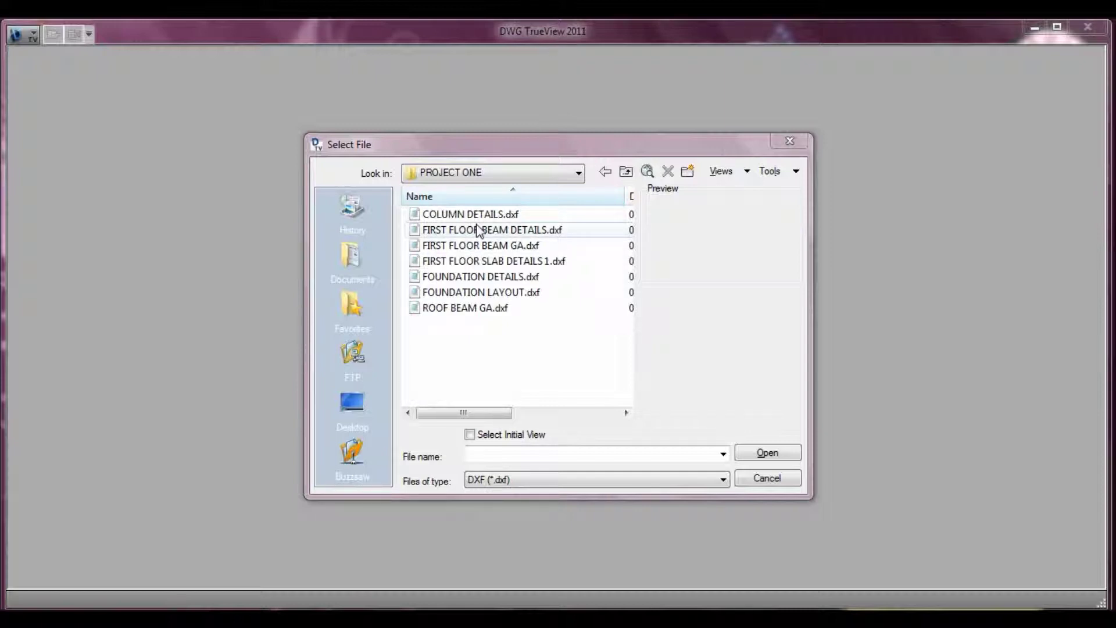
- In DWG TrueView, open FIRST FLOOR BEAM DETAILS.dxf from the PROJECT ONE folder
click(492, 216)
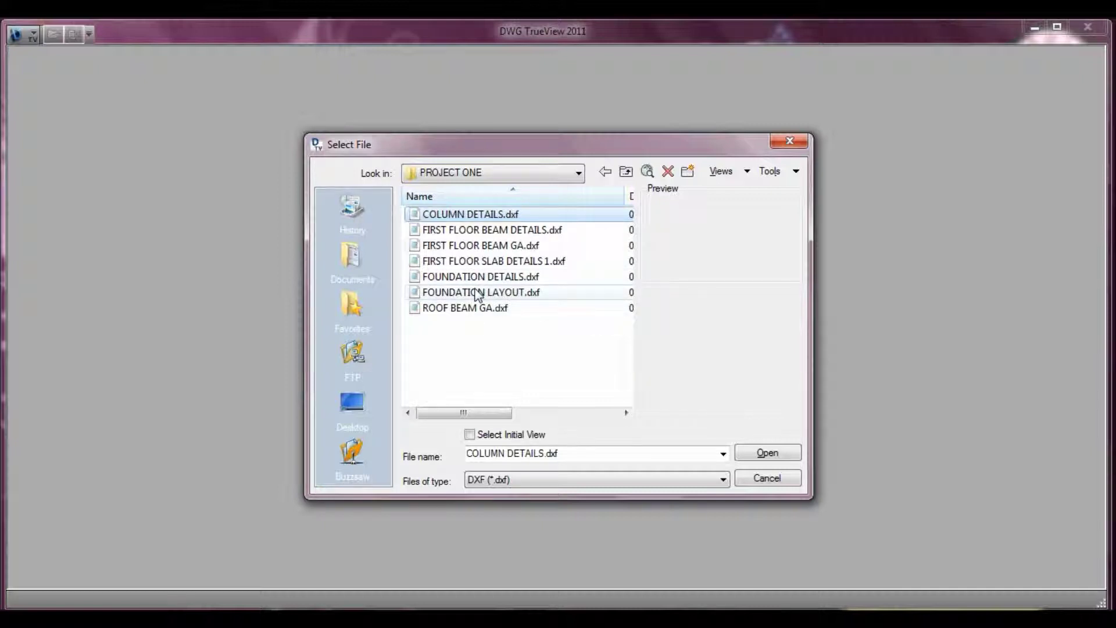
click(483, 231)
click(757, 459)
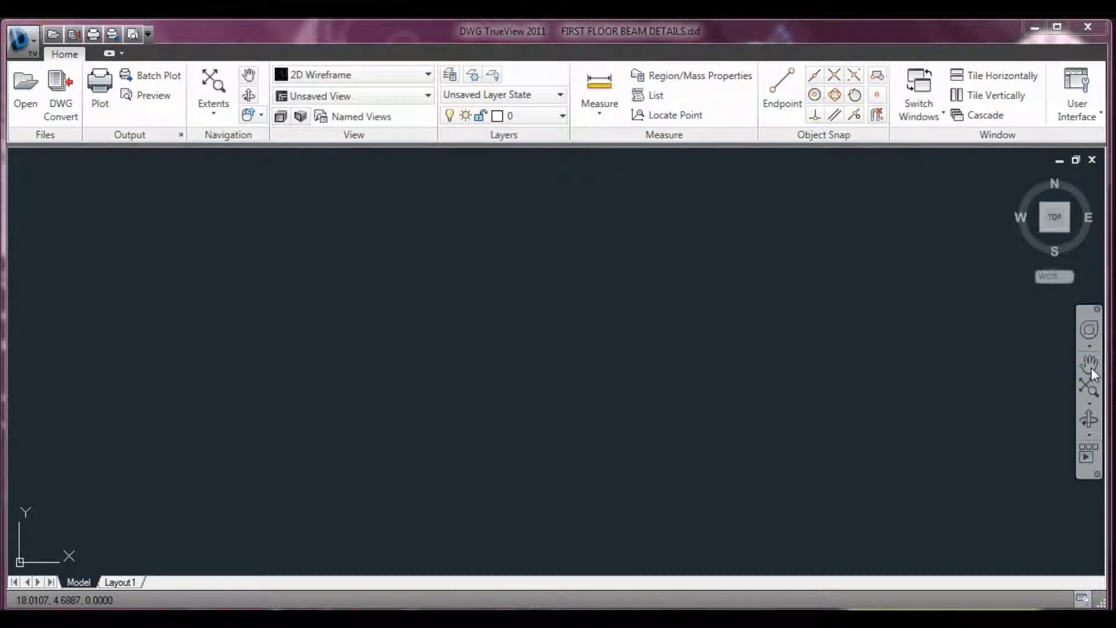
- Fit the whole drawing in view and examine the Beam 1 and Beam 2 elevations, sections and reinforcement labels up close
click(1088, 363)
right_click(532, 287)
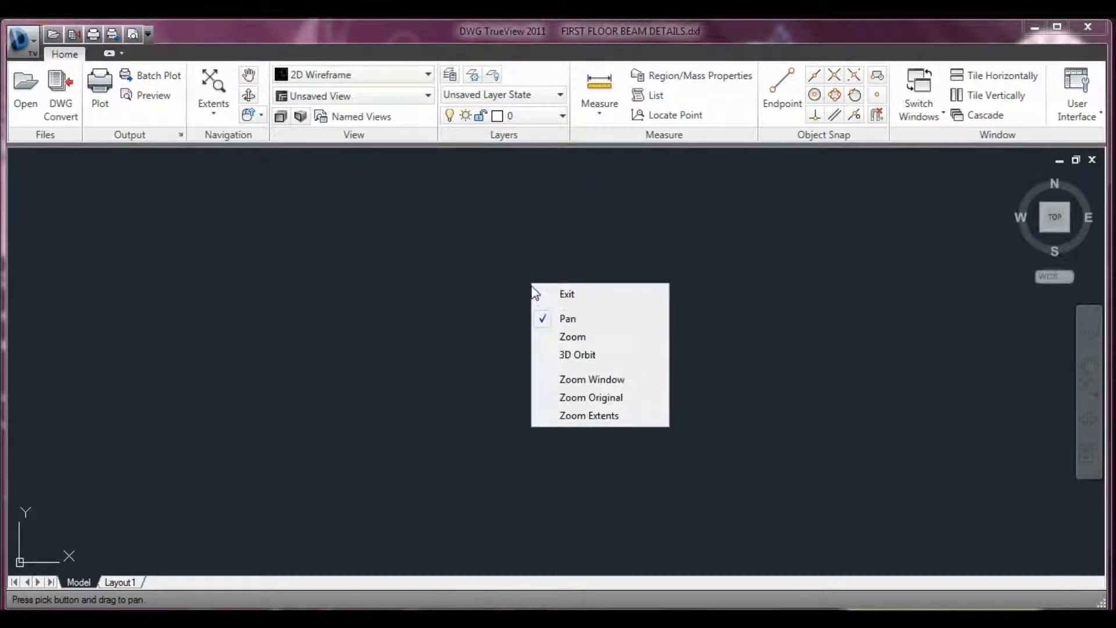
click(591, 416)
scroll(477, 241, up, 6)
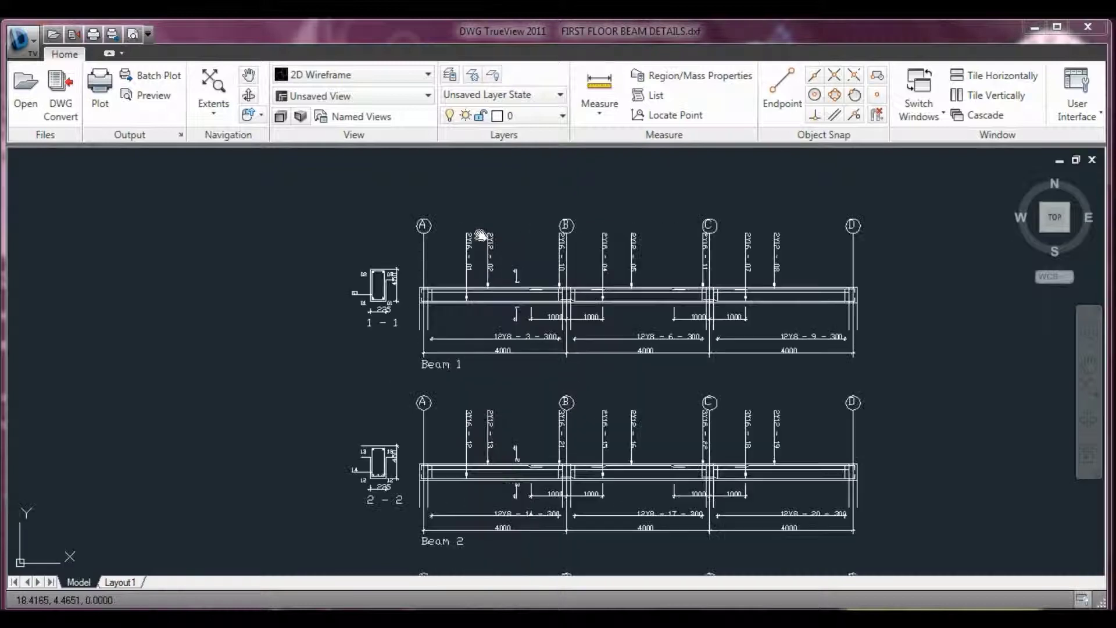
mouse_move(681, 390)
mouse_down()
mouse_move(590, 401)
mouse_move(597, 365)
mouse_up()
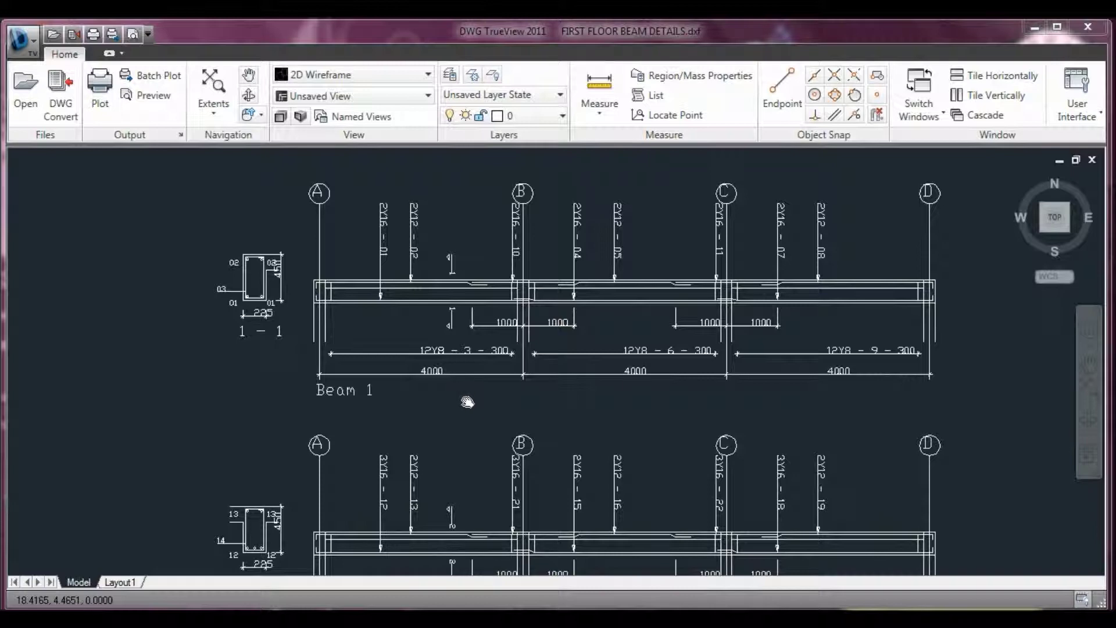
mouse_move(465, 410)
mouse_down()
mouse_move(478, 411)
mouse_move(475, 441)
mouse_up()
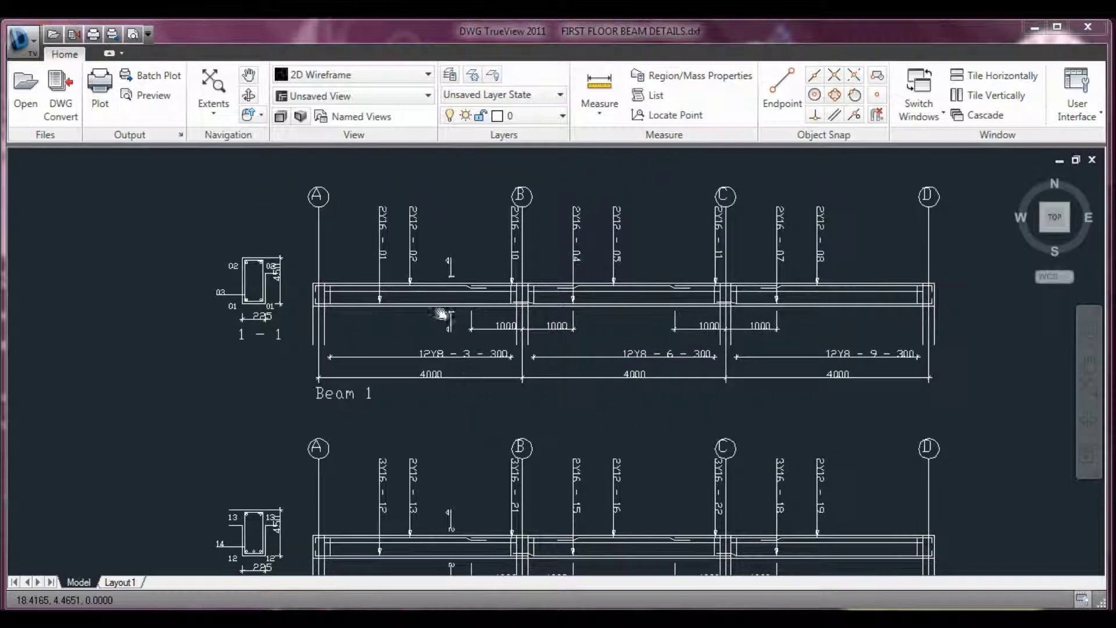
right_click(439, 293)
click(459, 302)
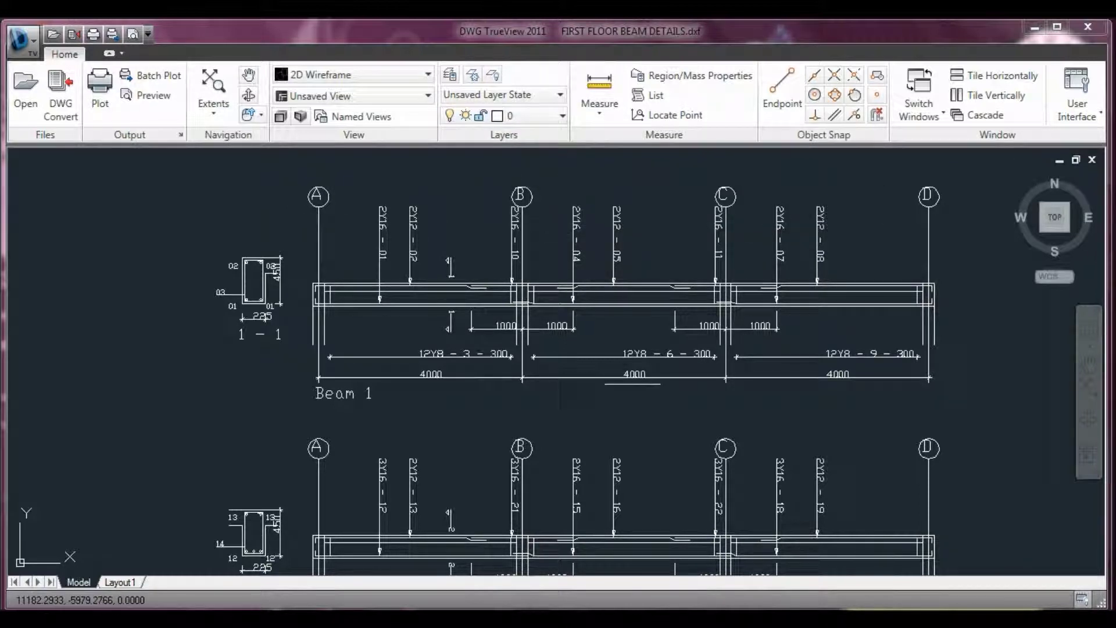
scroll(436, 169, down, 2)
scroll(434, 315, up, 6)
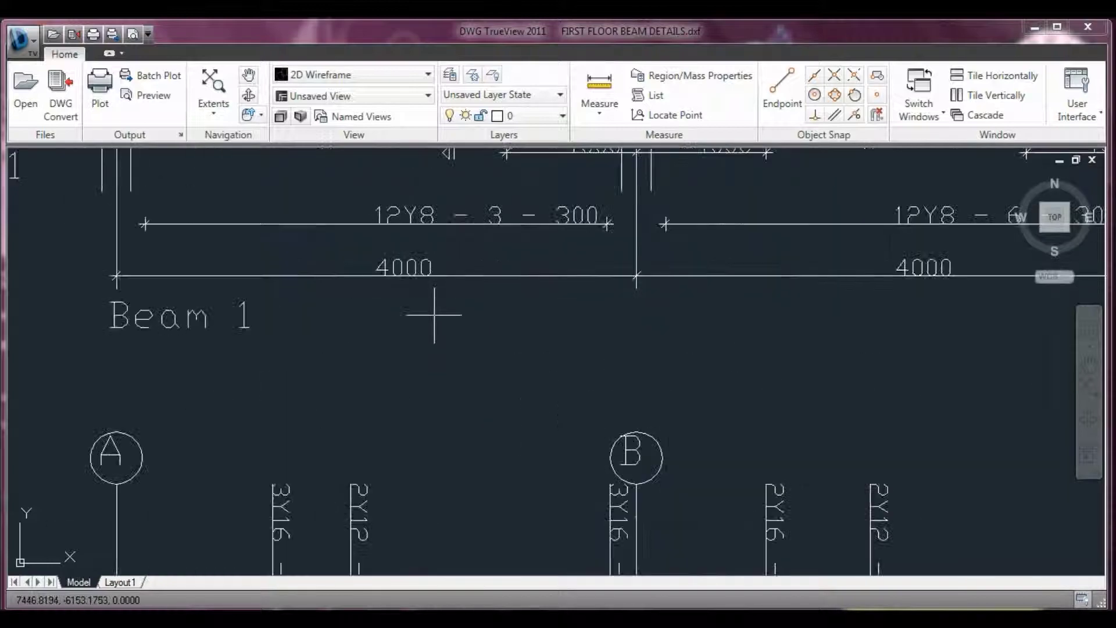
- Examine the elevations, cross-sections and reinforcement labels of the beams in the exported first floor beam details, from Beam 1 downward
scroll(434, 315, down, 3)
scroll(431, 279, up, 2)
mouse_move(430, 315)
middle_down()
mouse_move(373, 168)
mouse_move(430, 355)
mouse_move(429, 162)
middle_up()
middle_drag(378, 372, 375, 288)
scroll(370, 369, up, 2)
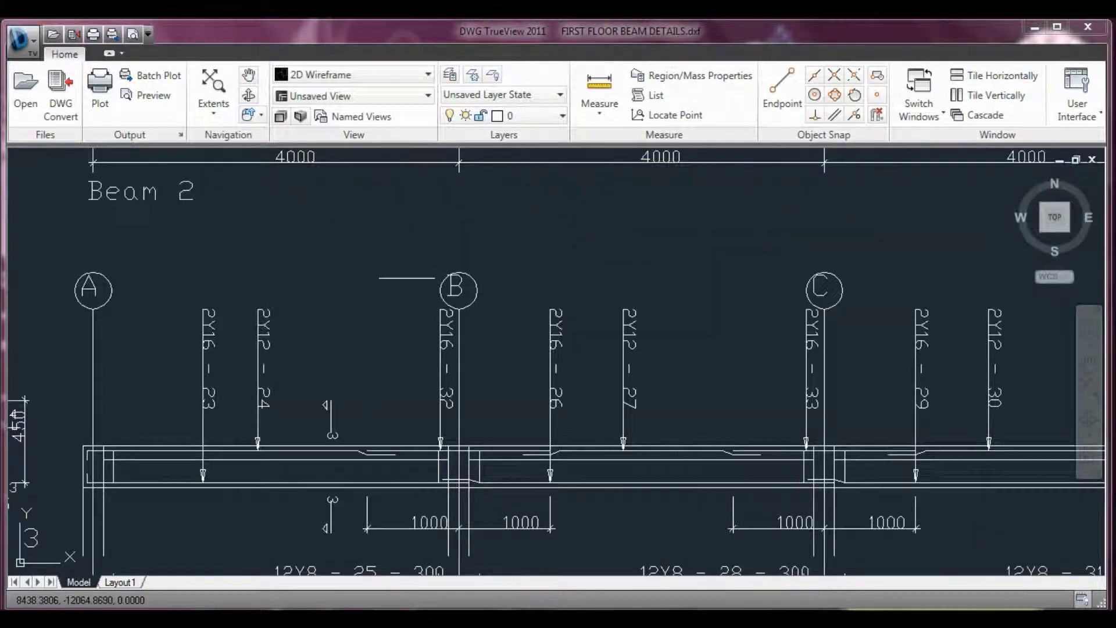
scroll(435, 277, down, 5)
scroll(435, 277, up, 1)
mouse_move(464, 344)
middle_down()
mouse_move(452, 372)
mouse_move(431, 262)
middle_up()
scroll(463, 327, up, 3)
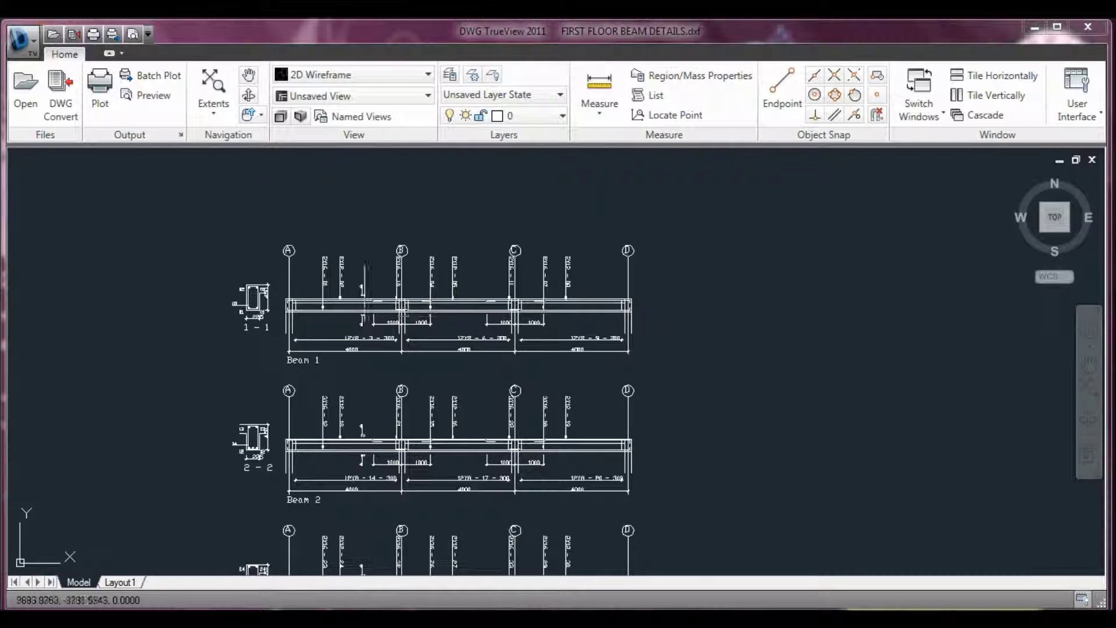
scroll(368, 292, up, 3)
scroll(370, 251, up, 2)
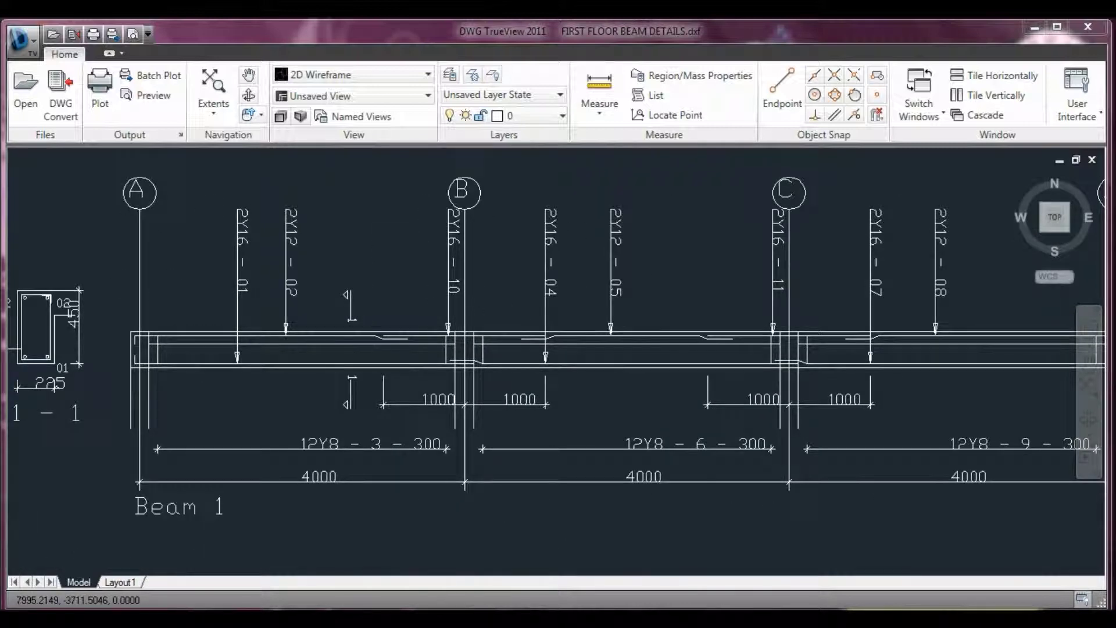
scroll(370, 273, down, 10)
scroll(378, 453, up, 8)
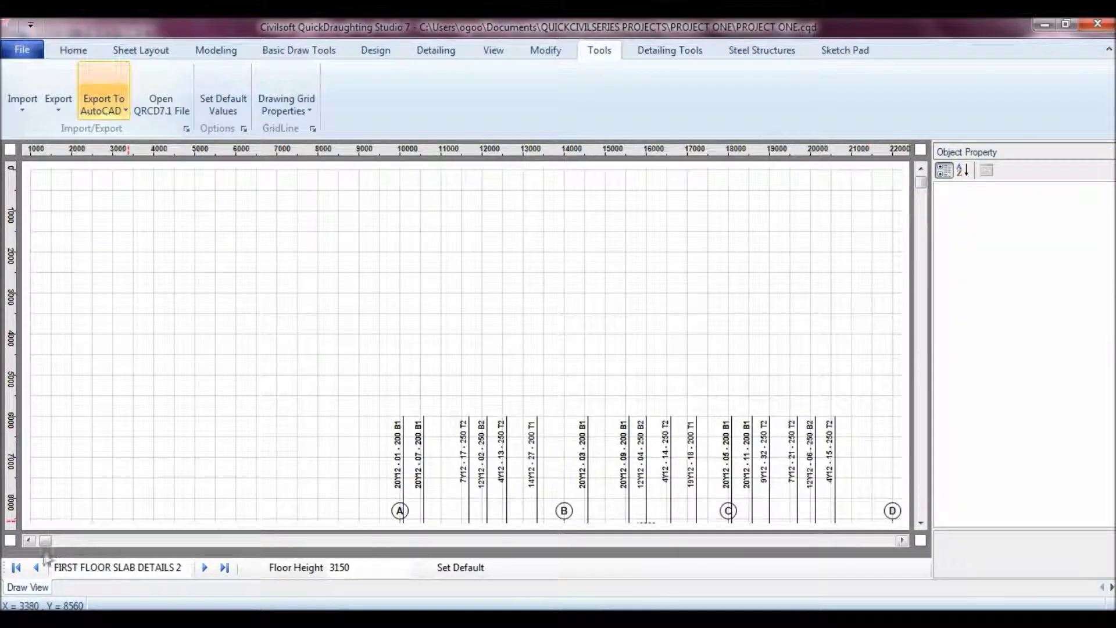
- Switch to QuickDraughting Studio and view Beam 3 and Beam 4 on the FIRST FLOOR BEAM DETAILS page
click(16, 568)
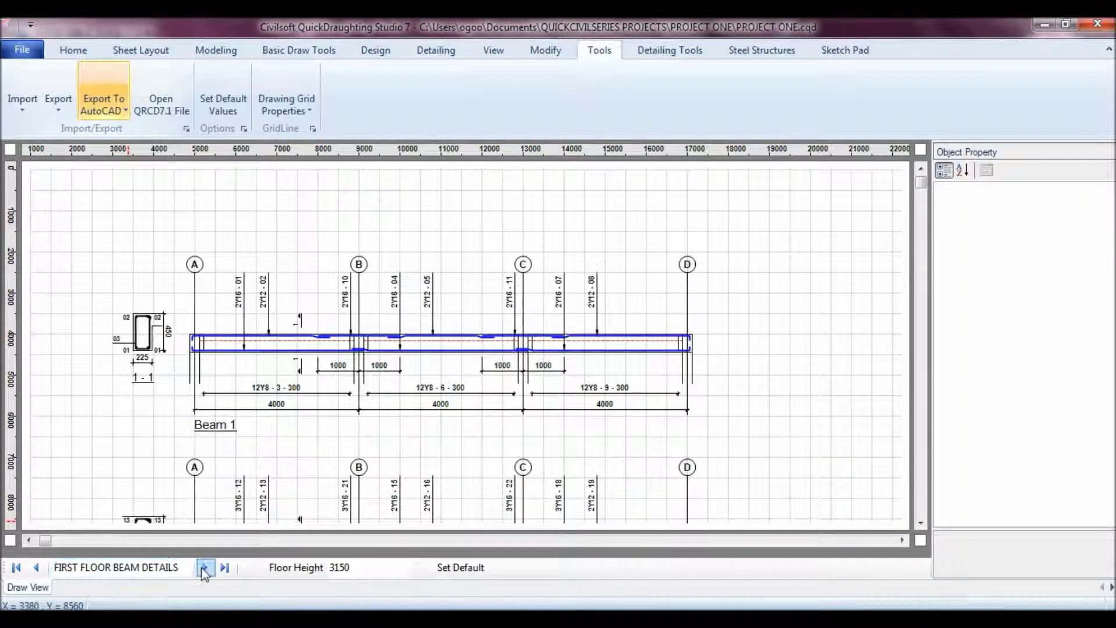
click(923, 523)
drag(926, 526, 928, 528)
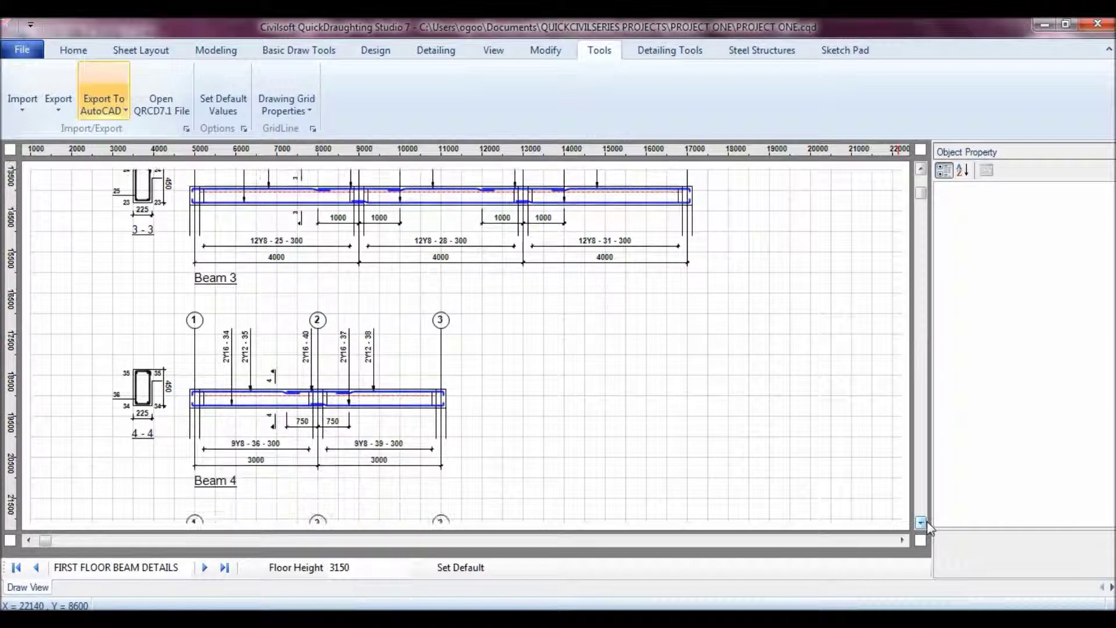
scroll(822, 518, down, 3)
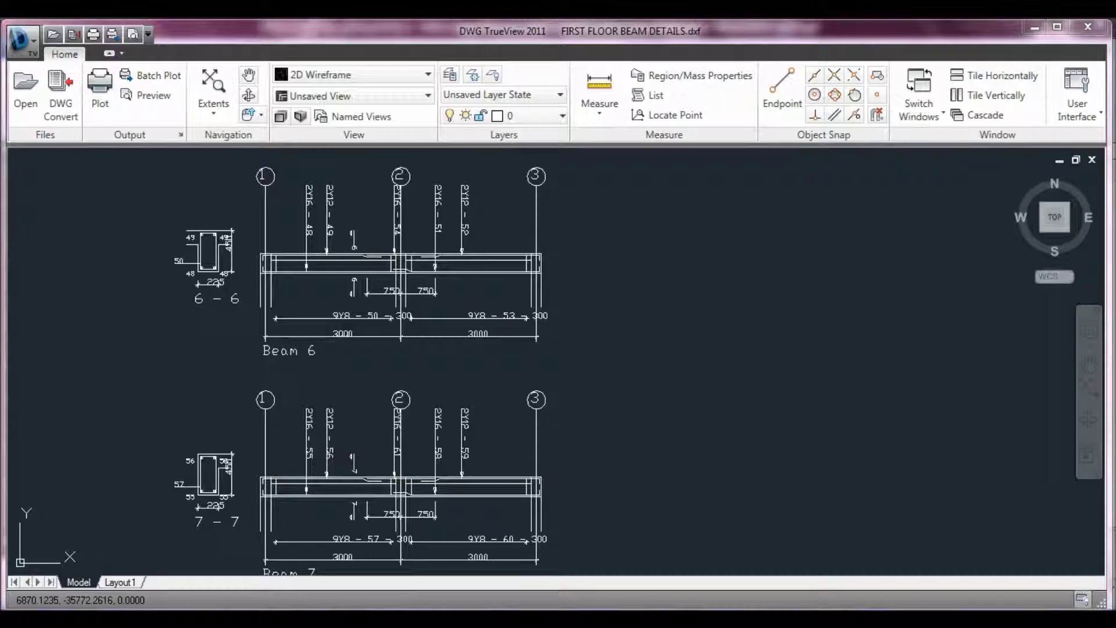
- Back in DWG TrueView, examine Beam 4's elevation, section 4-4 and reinforcement labels for comparison with the source page
scroll(324, 253, down, 4)
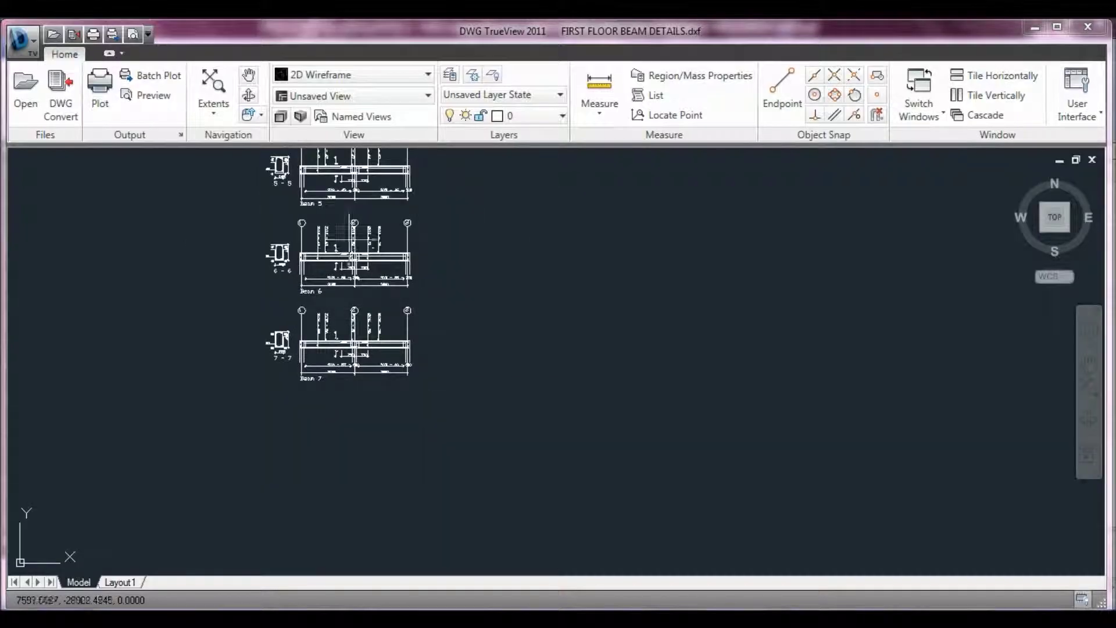
scroll(349, 230, up, 3)
middle_drag(318, 232, 308, 326)
scroll(302, 291, up, 5)
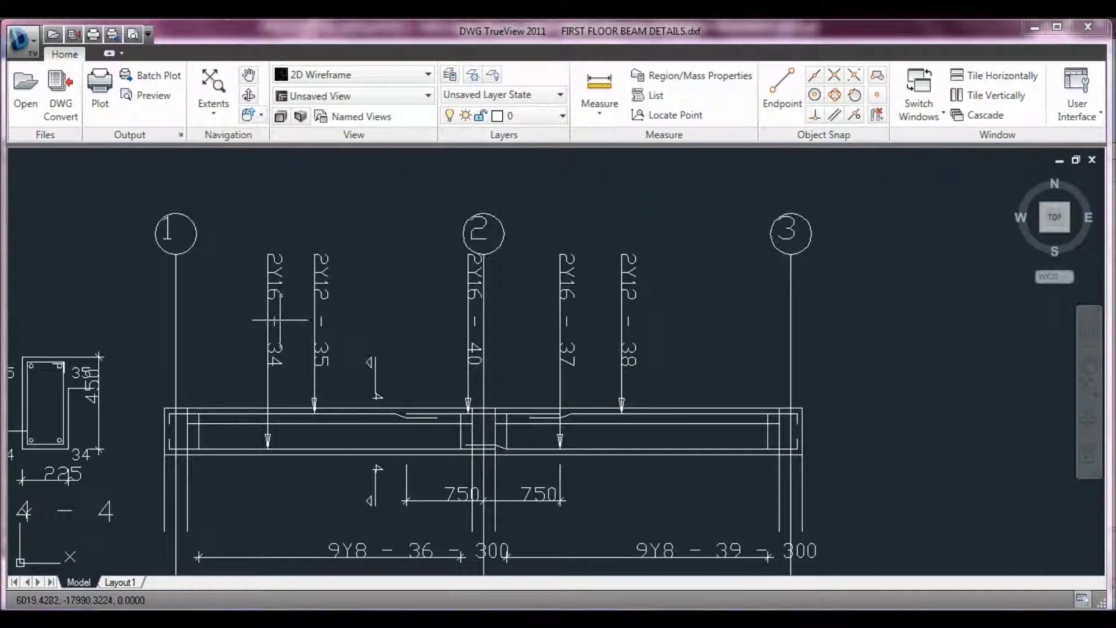
middle_drag(286, 336, 303, 303)
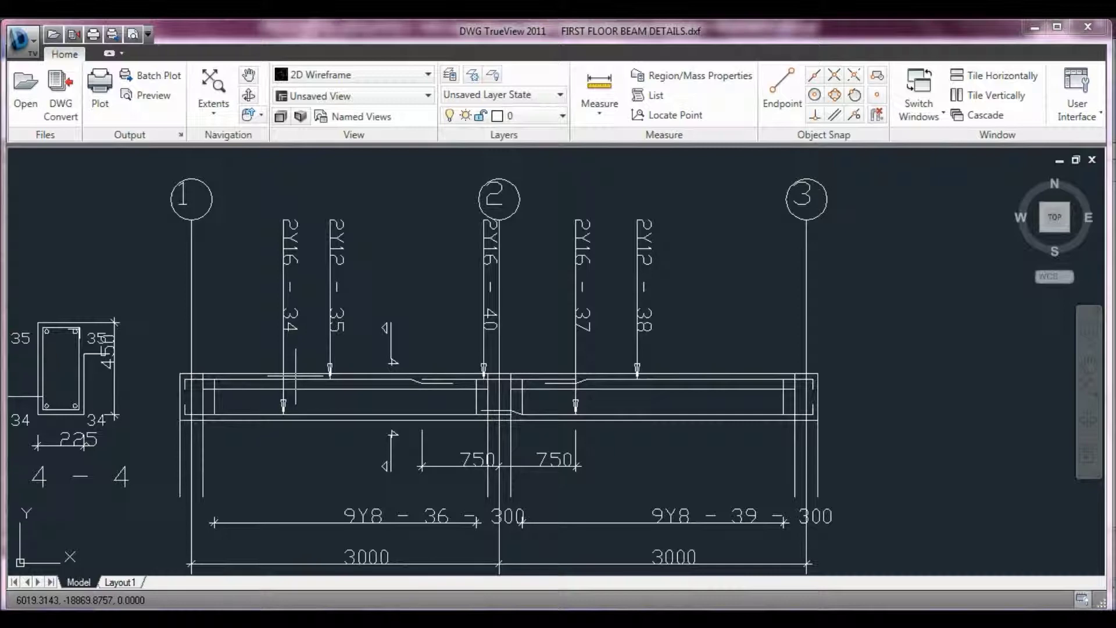
- Open FIRST FLOOR BEAM GA.dxf from the PROJECT ONE folder and fit the whole plan in view
click(19, 53)
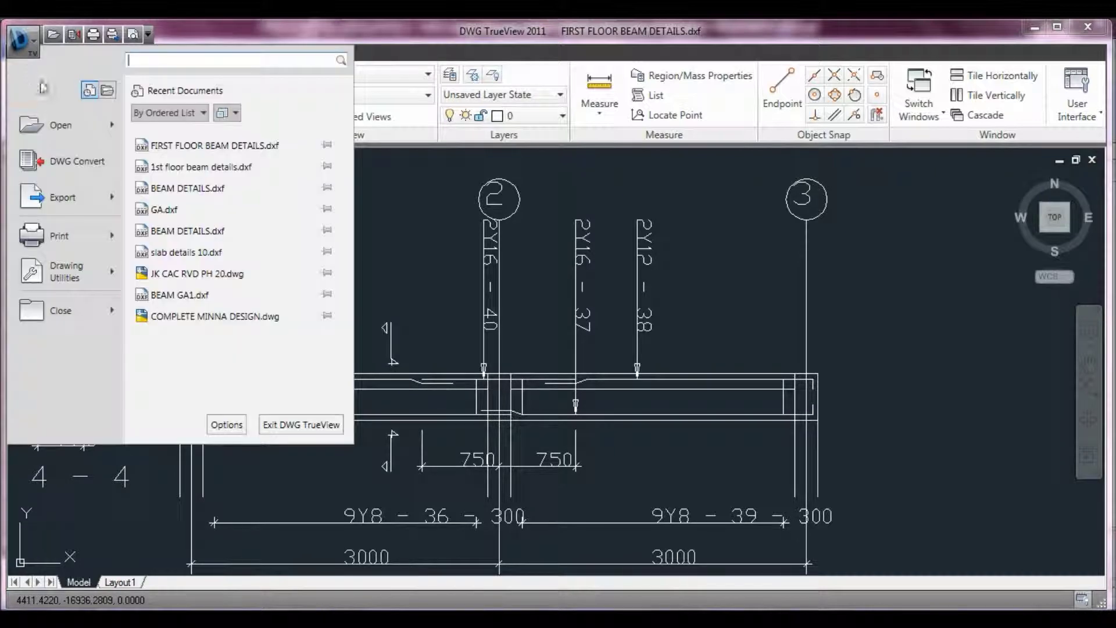
click(61, 125)
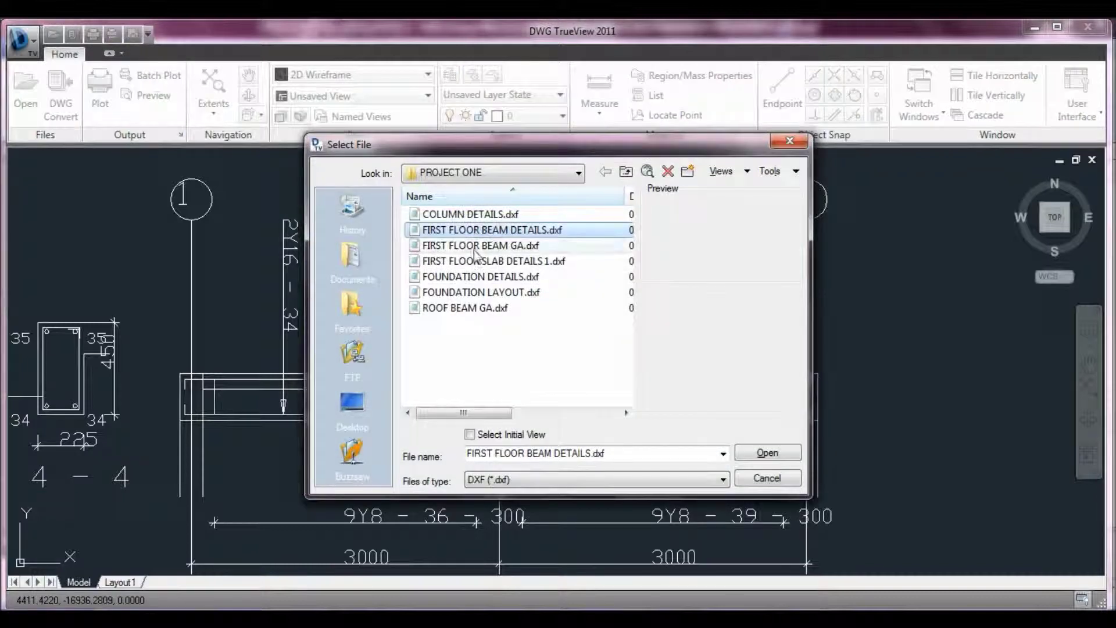
click(501, 246)
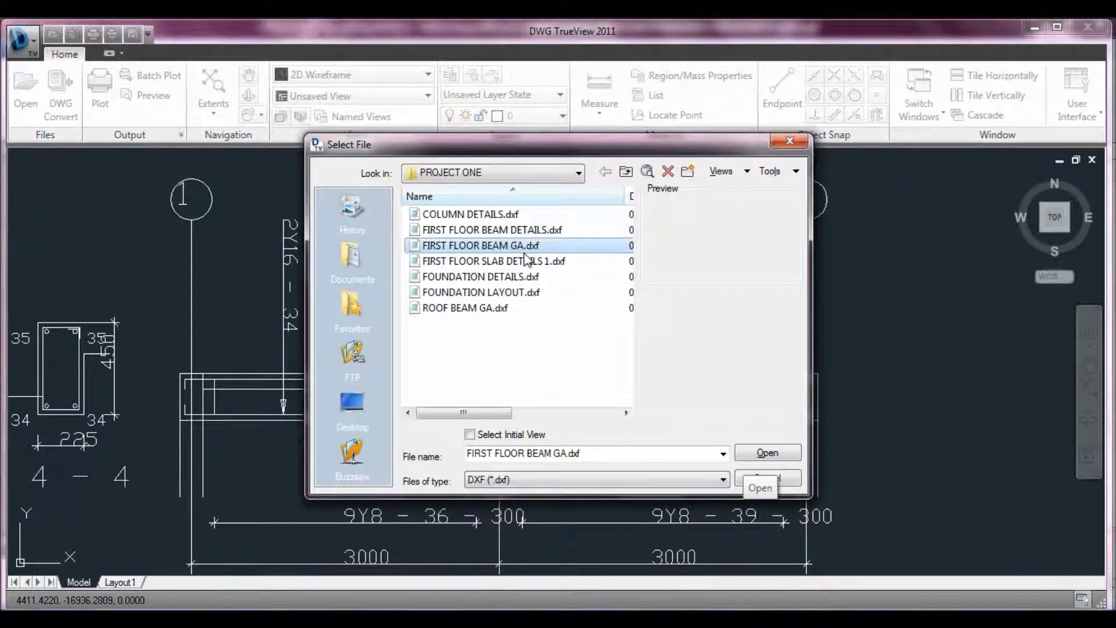
click(765, 456)
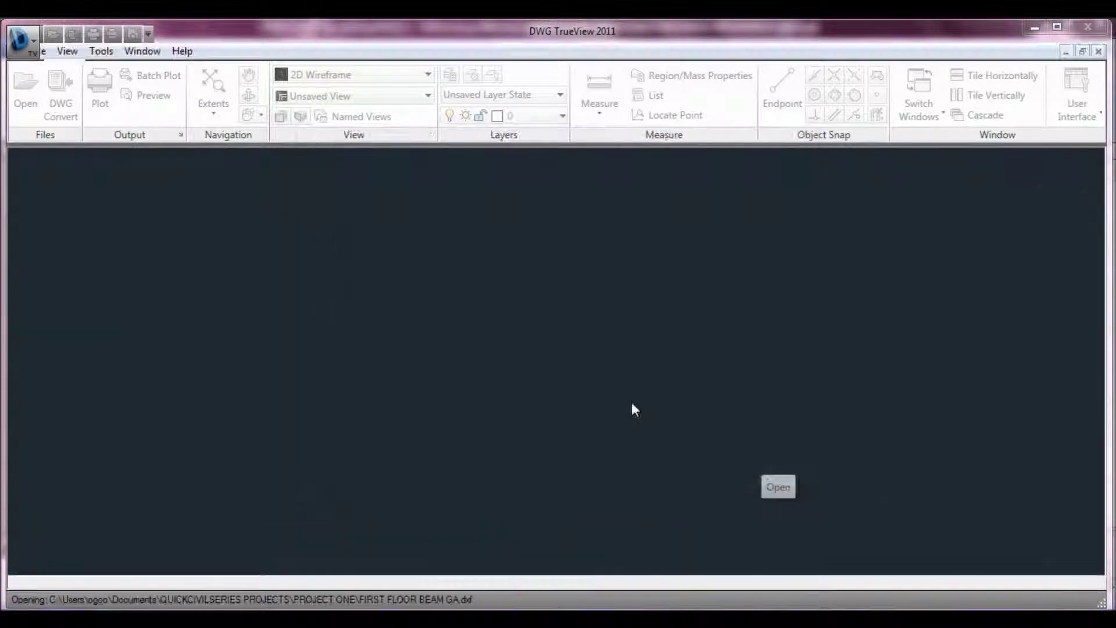
click(1089, 364)
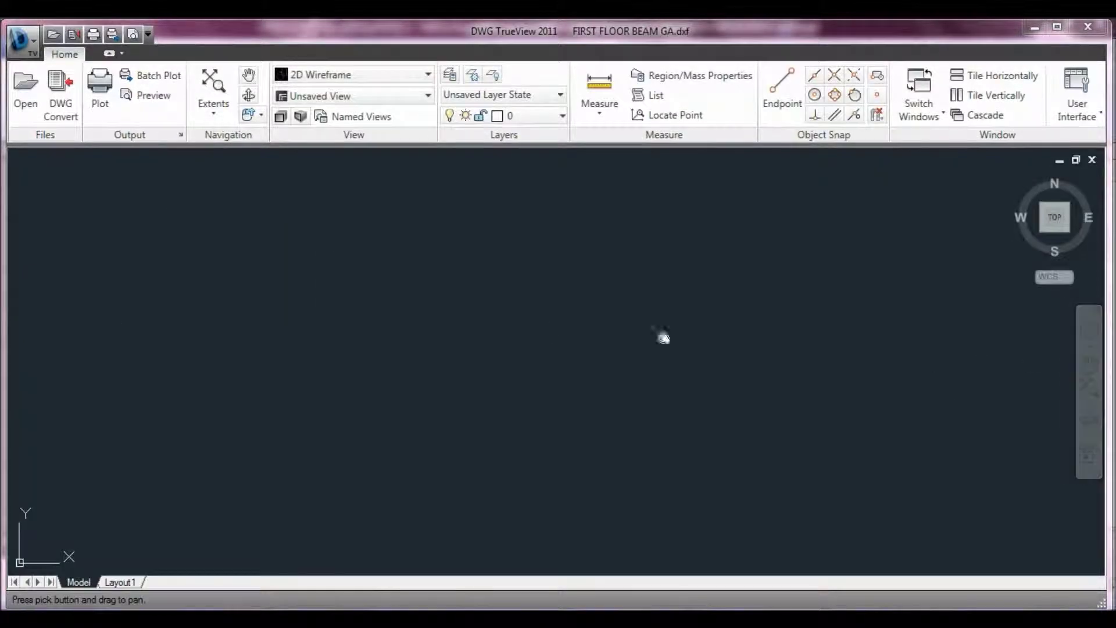
right_click(425, 274)
click(498, 405)
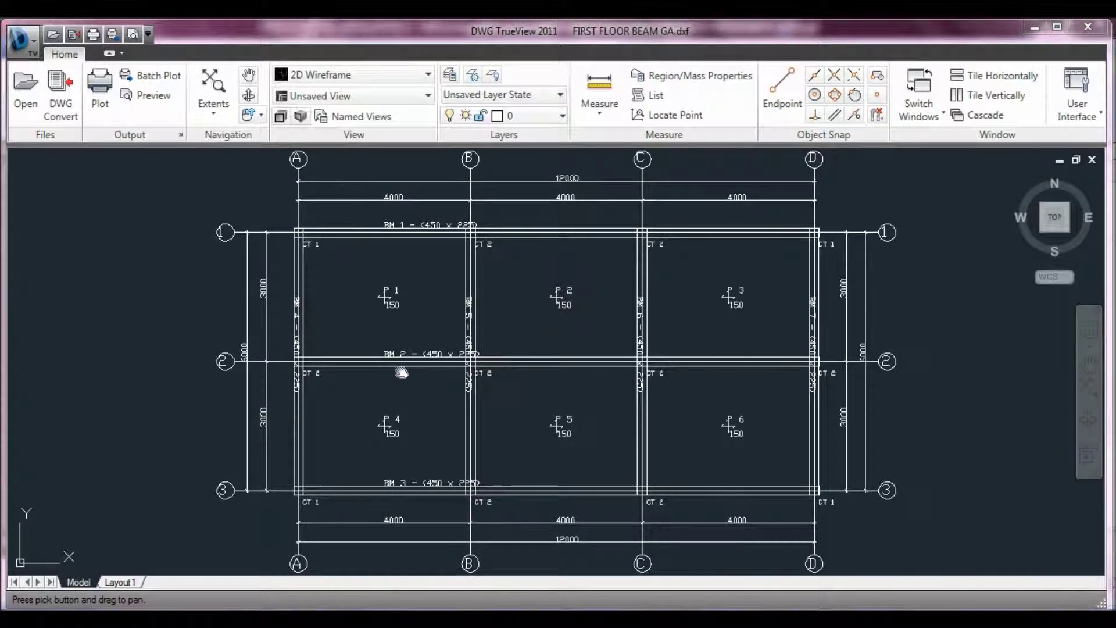
- Examine the first floor beam plan's gridlines, dimensions, beam and panel labels, and switch back to QuickDraughting Studio
scroll(802, 224, up, 5)
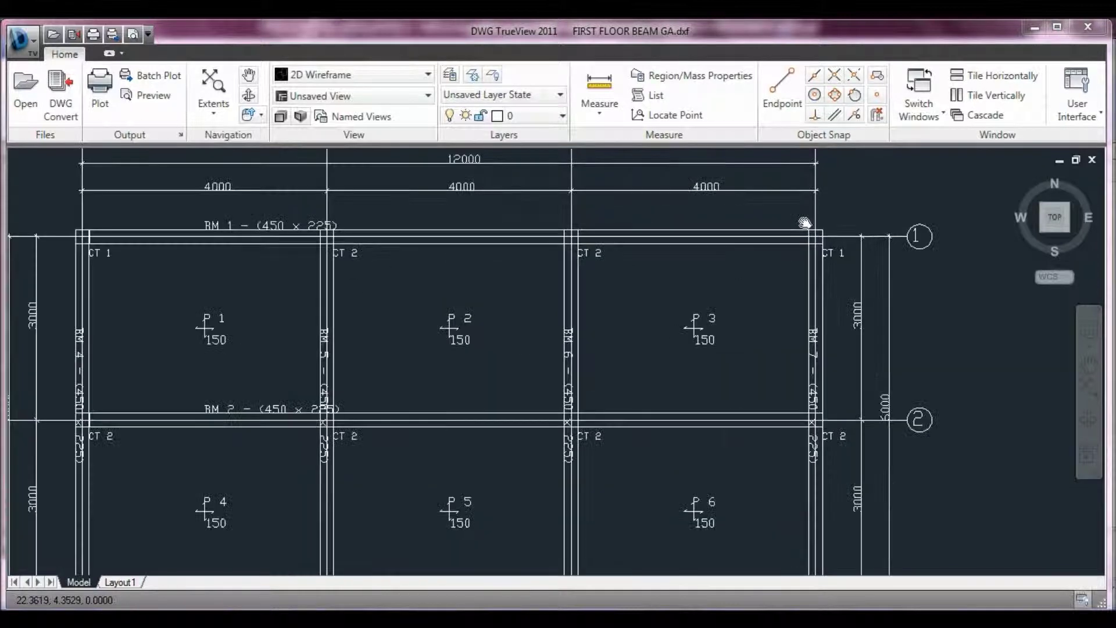
scroll(599, 262, down, 9)
scroll(473, 254, up, 4)
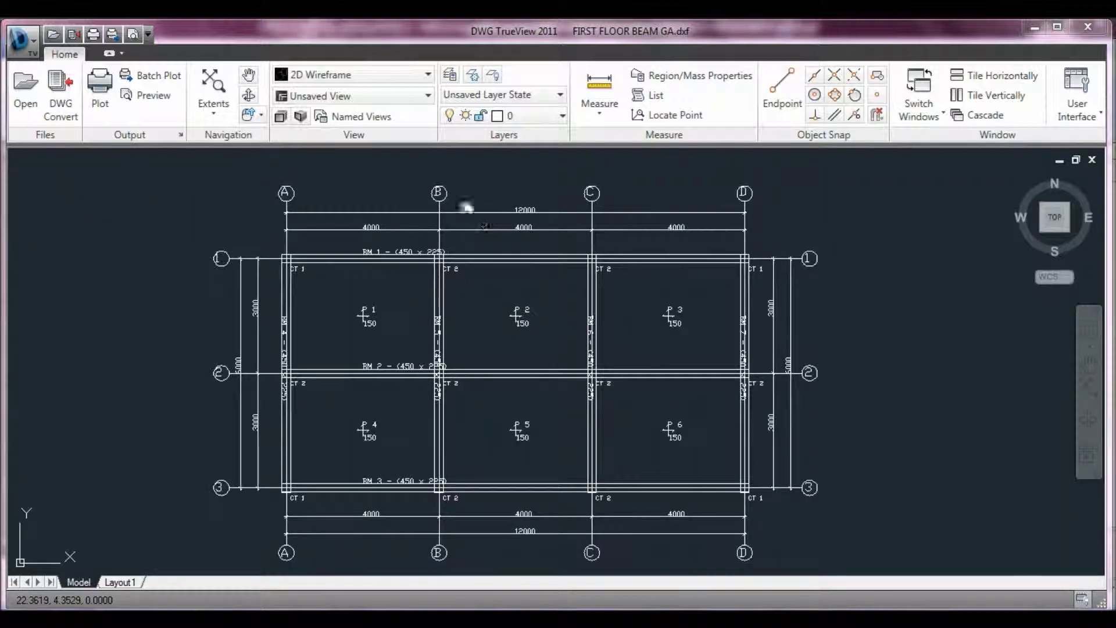
right_click(460, 201)
click(480, 213)
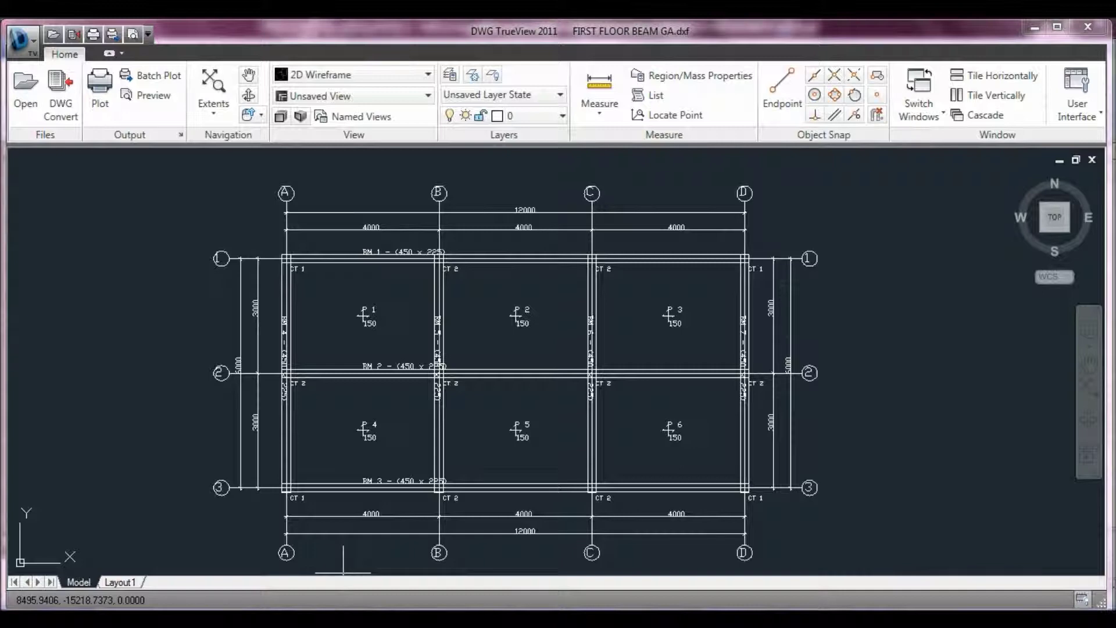
mouse_move(273, 620)
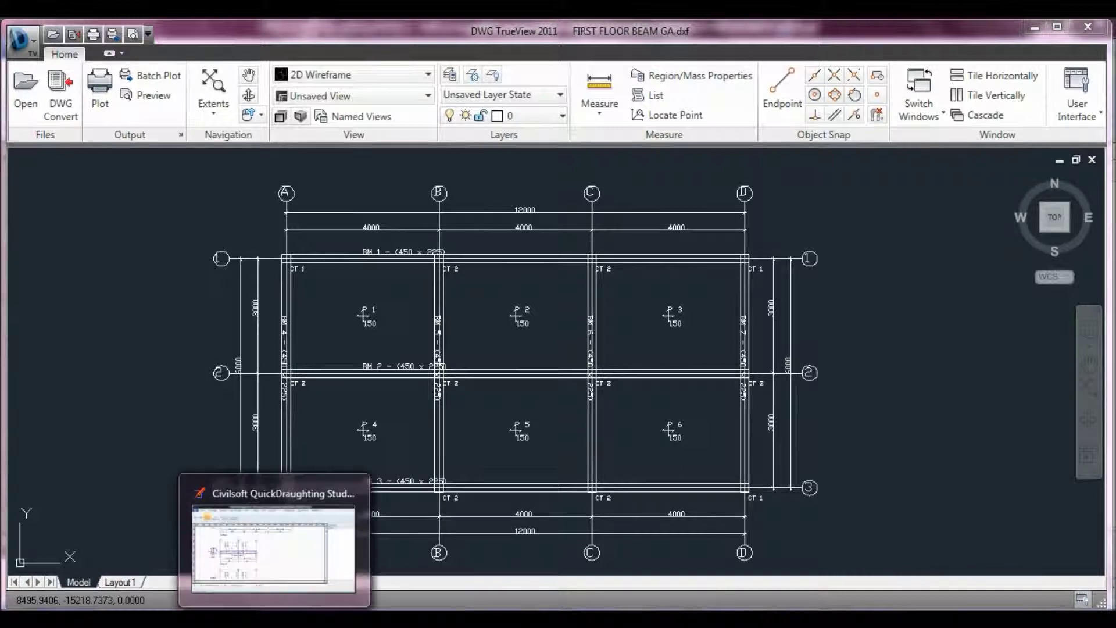
click(273, 619)
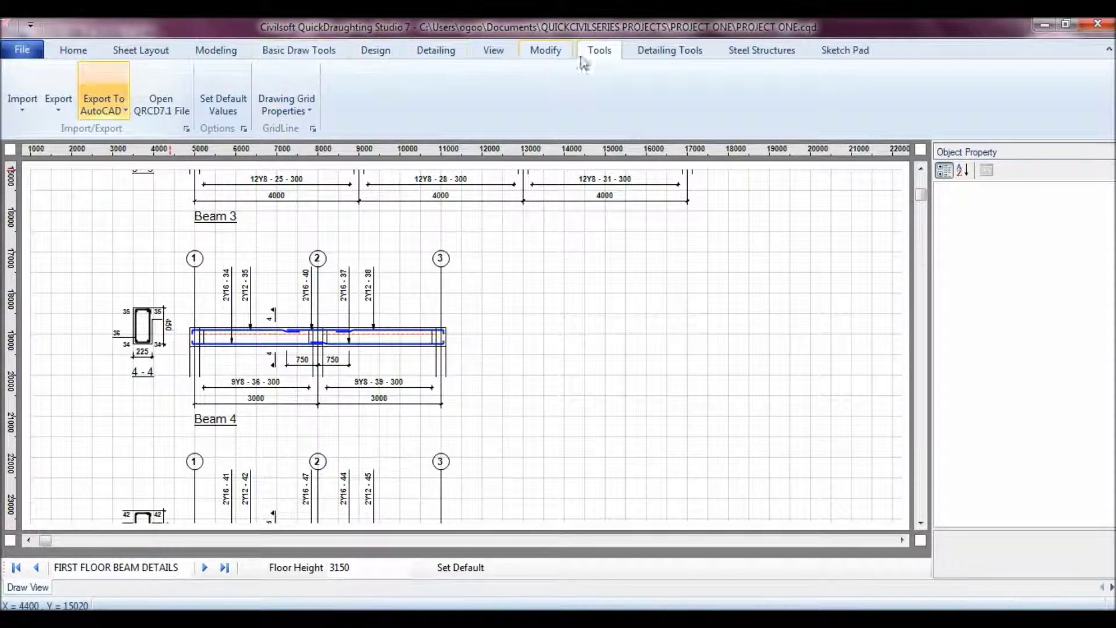
click(99, 104)
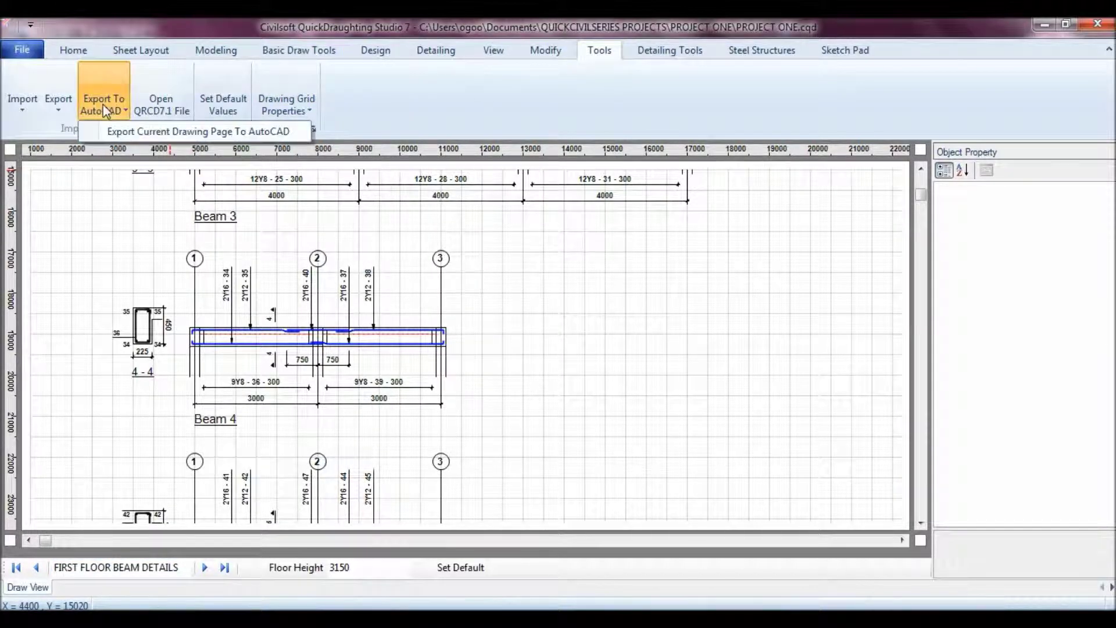
click(150, 133)
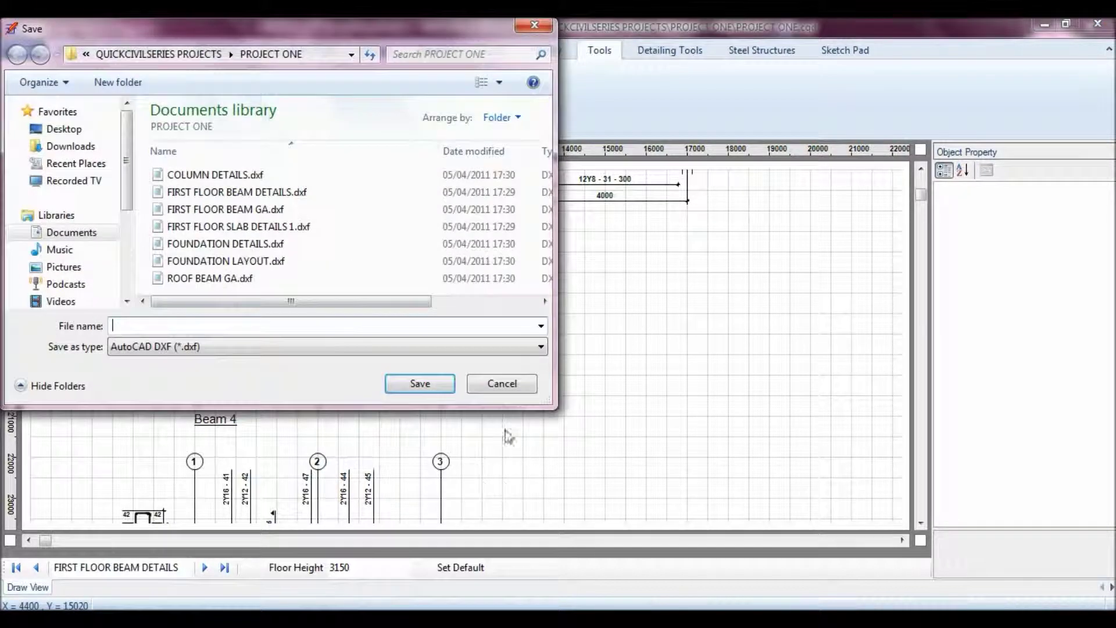
click(511, 384)
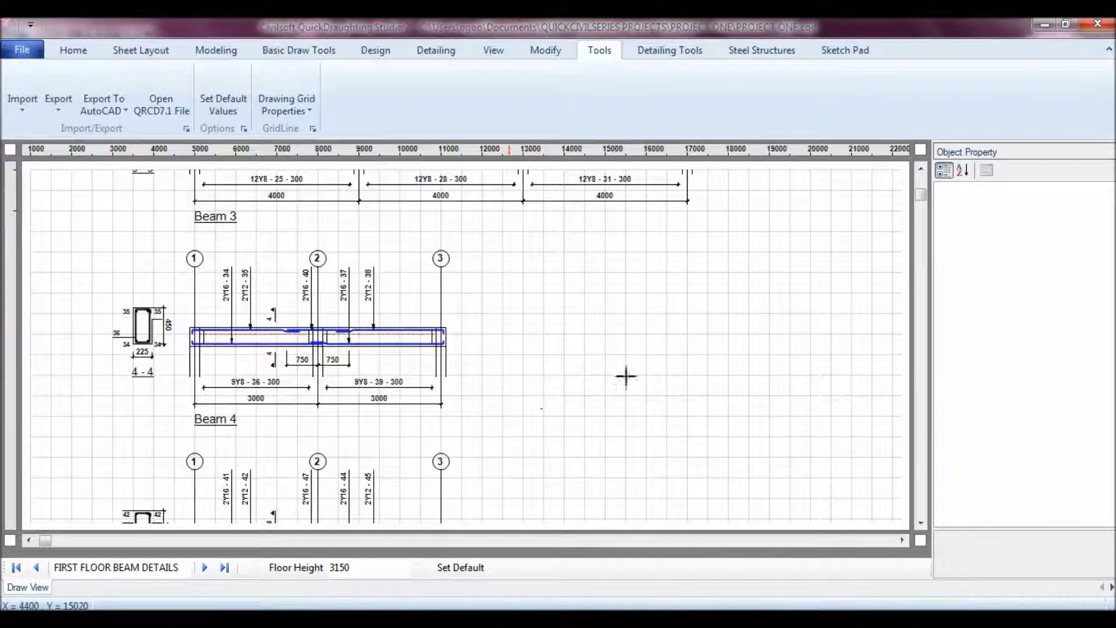
- Show the building model in 3D view and set the drawing scale to 1:150
drag(924, 196, 923, 169)
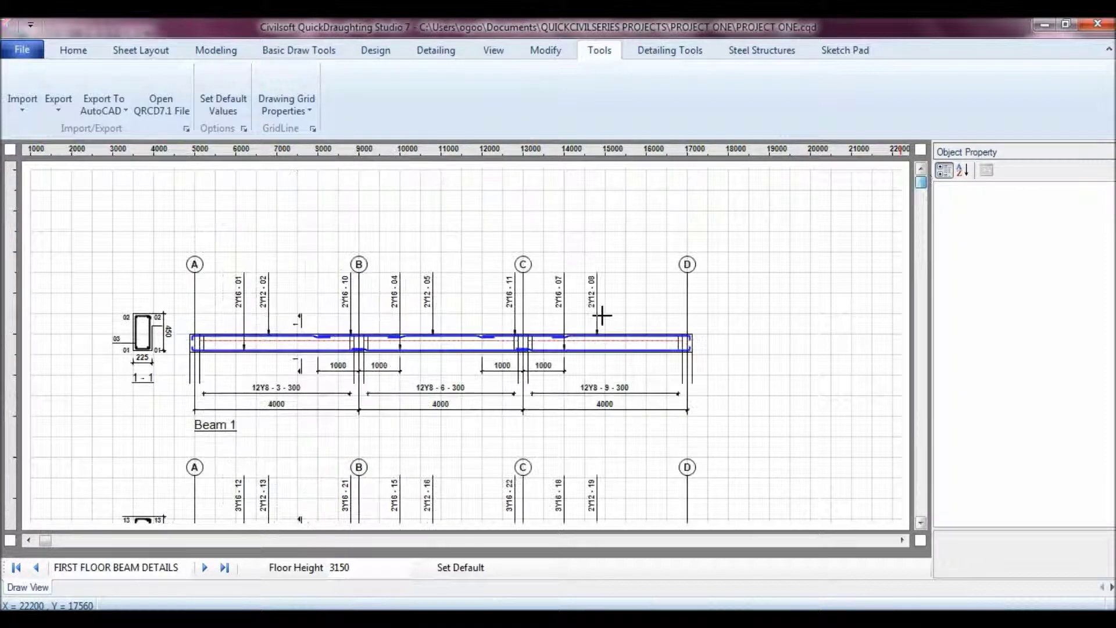
drag(45, 541, 41, 541)
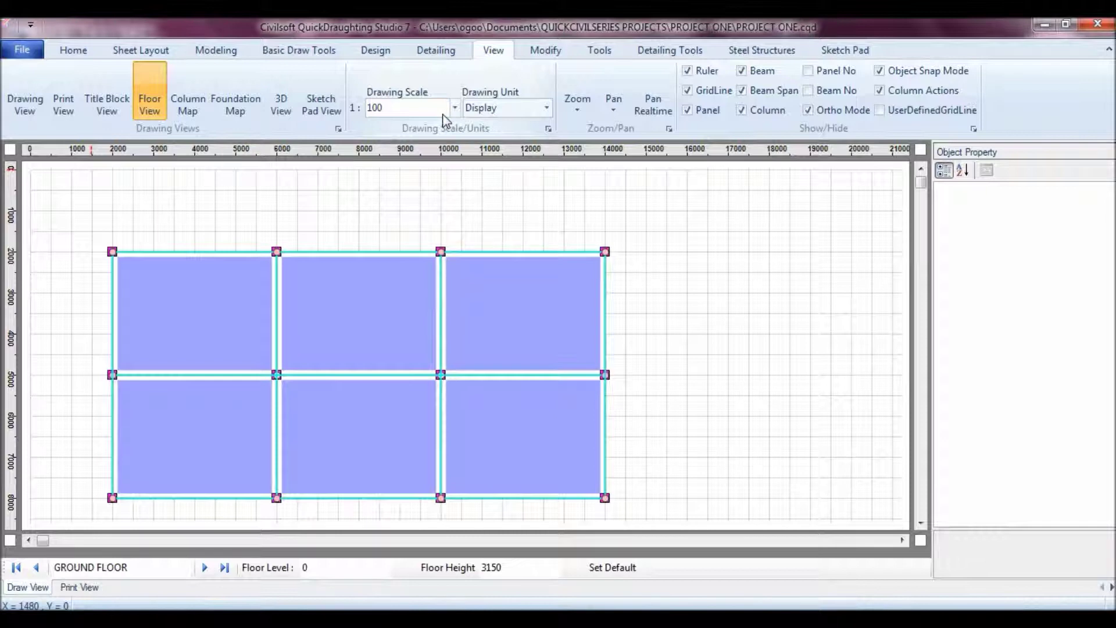
click(148, 108)
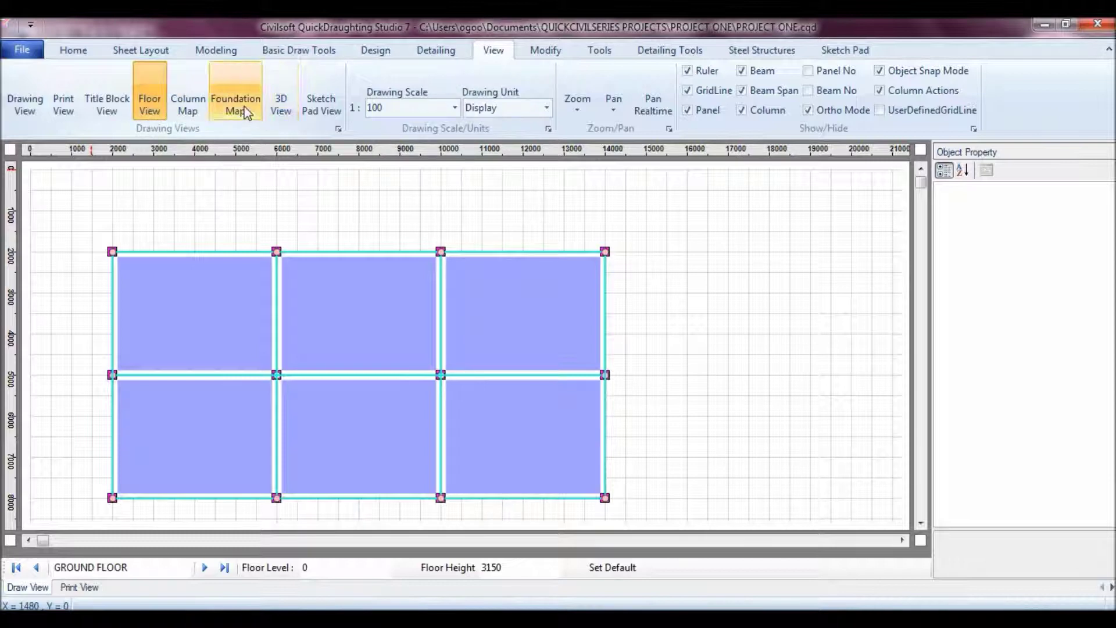
click(284, 106)
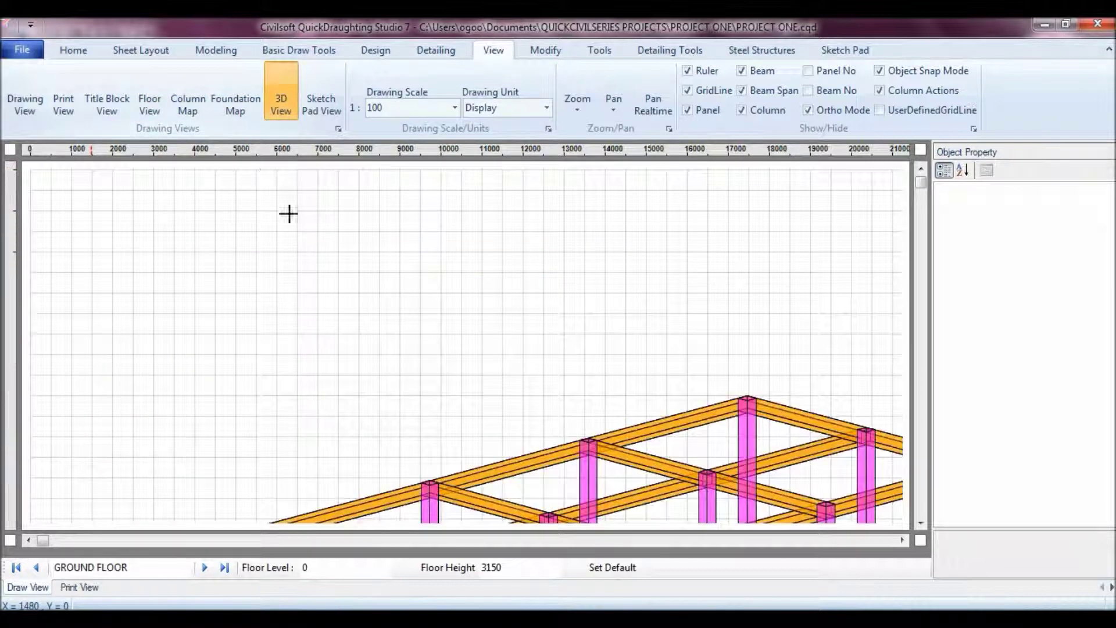
click(454, 108)
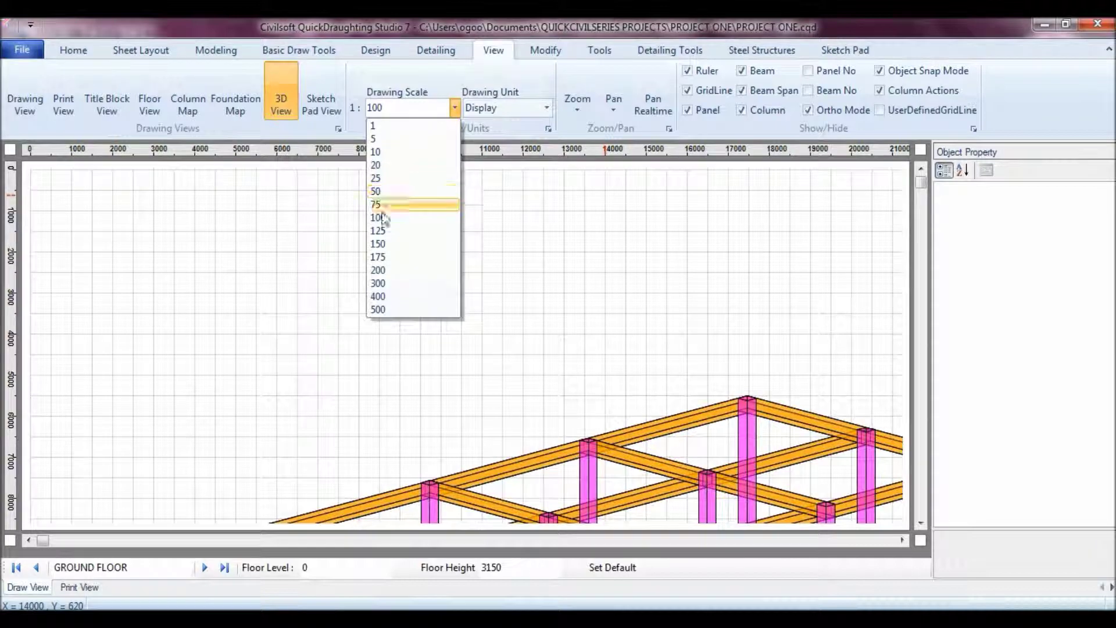
click(389, 244)
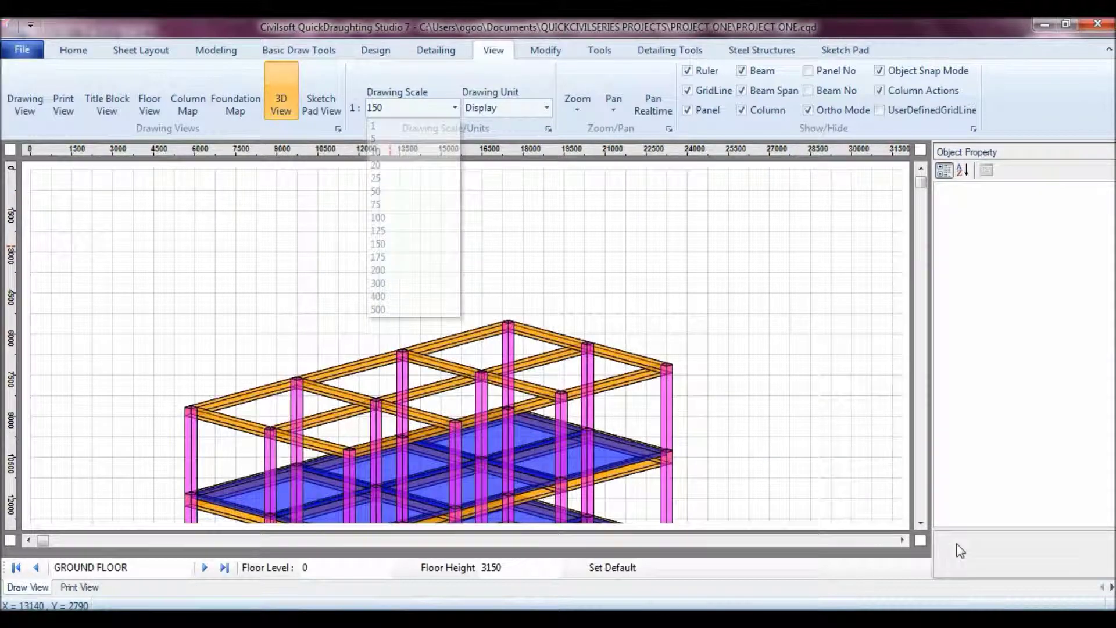
- Examine the 3D frame from the roof beams down to the foundation bases, and return to the drawing view
click(922, 521)
click(922, 520)
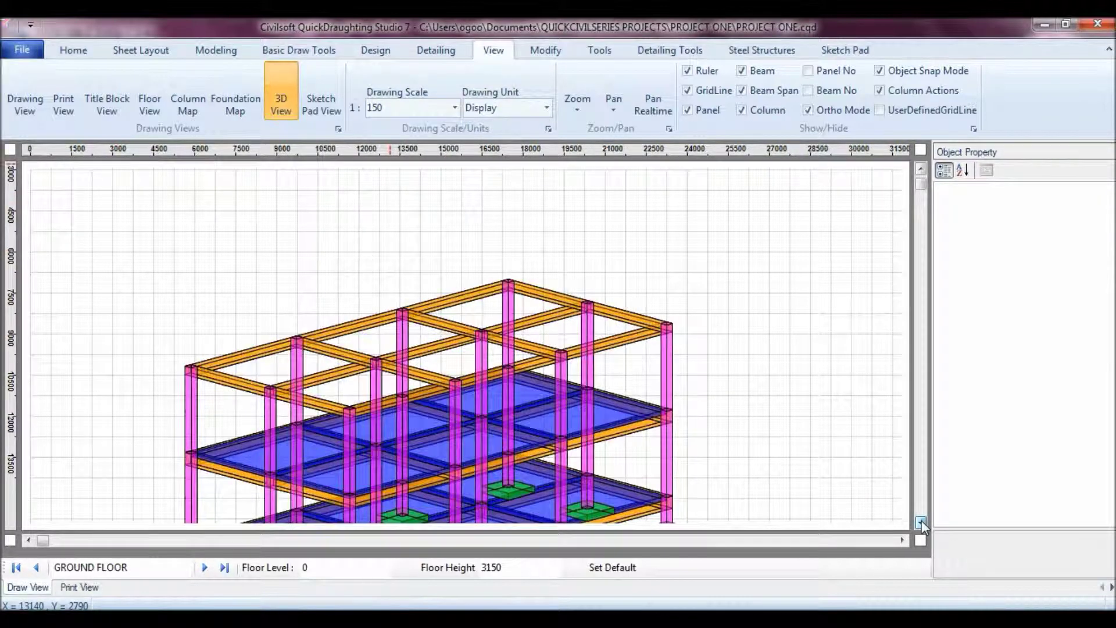
click(922, 521)
click(922, 521)
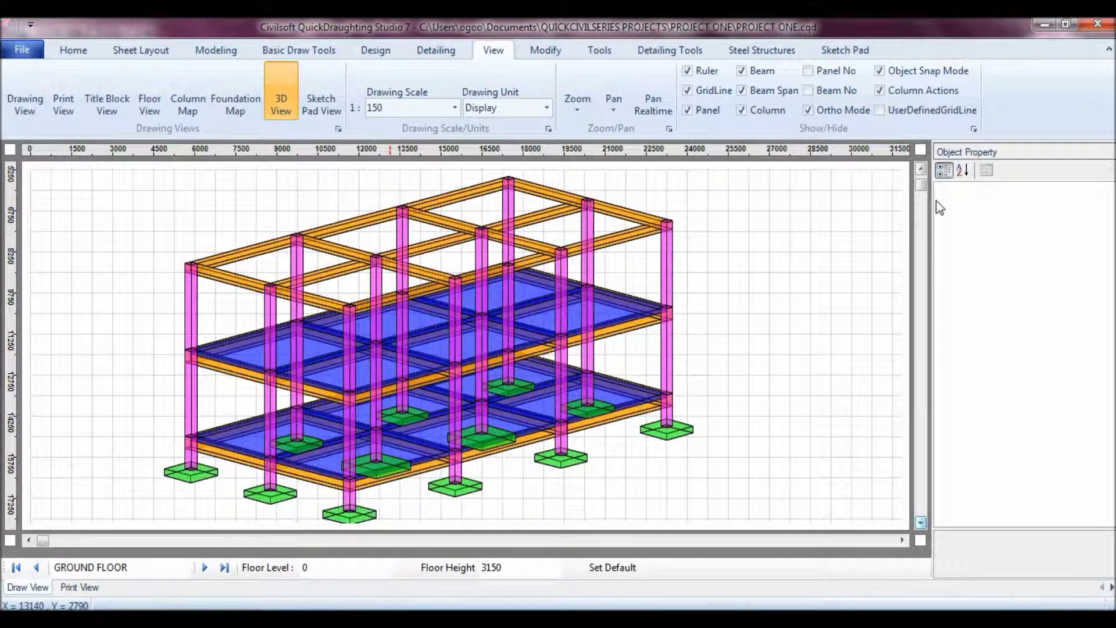
click(921, 169)
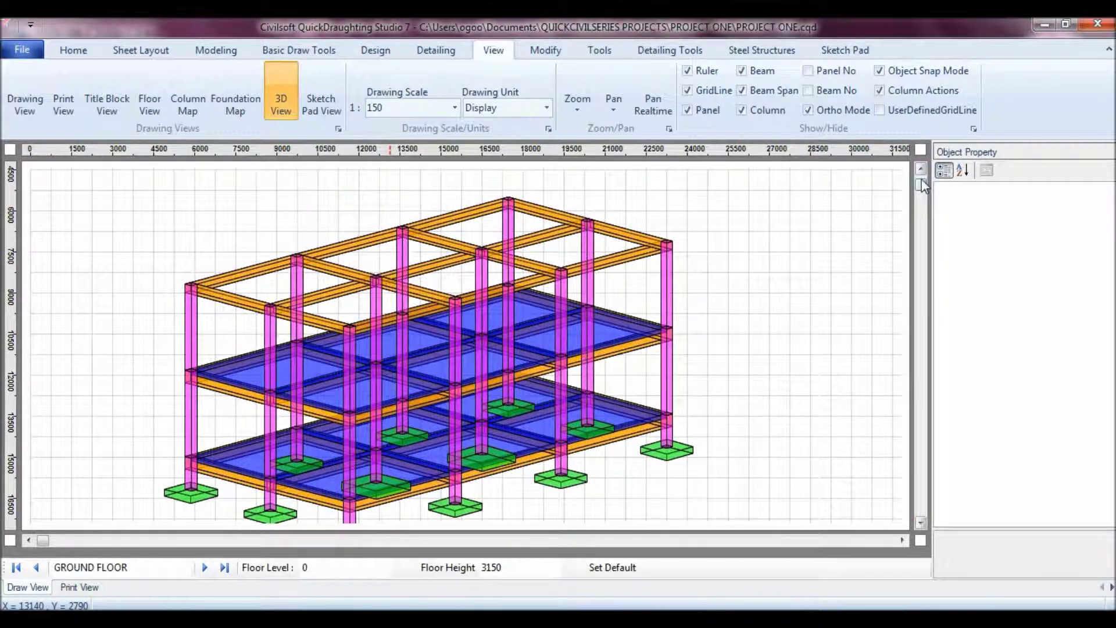
click(921, 522)
scroll(439, 285, down, 1)
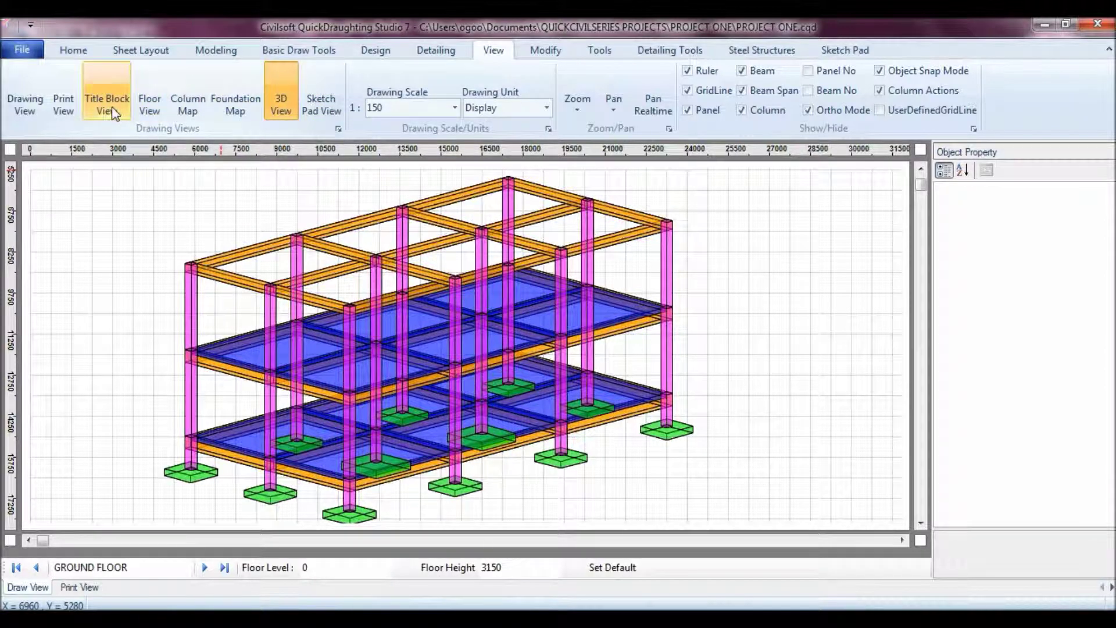
click(23, 111)
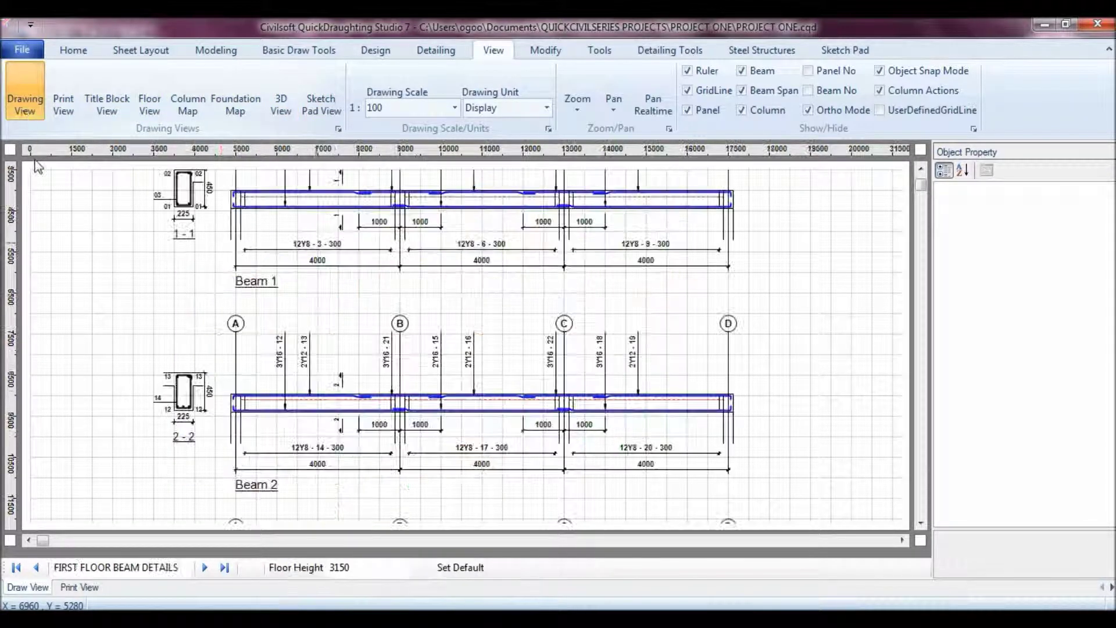
- Look over the first floor beam details, check the FIRST FLOOR SLAB DETAILS 2 page, and return to the beam details
click(922, 169)
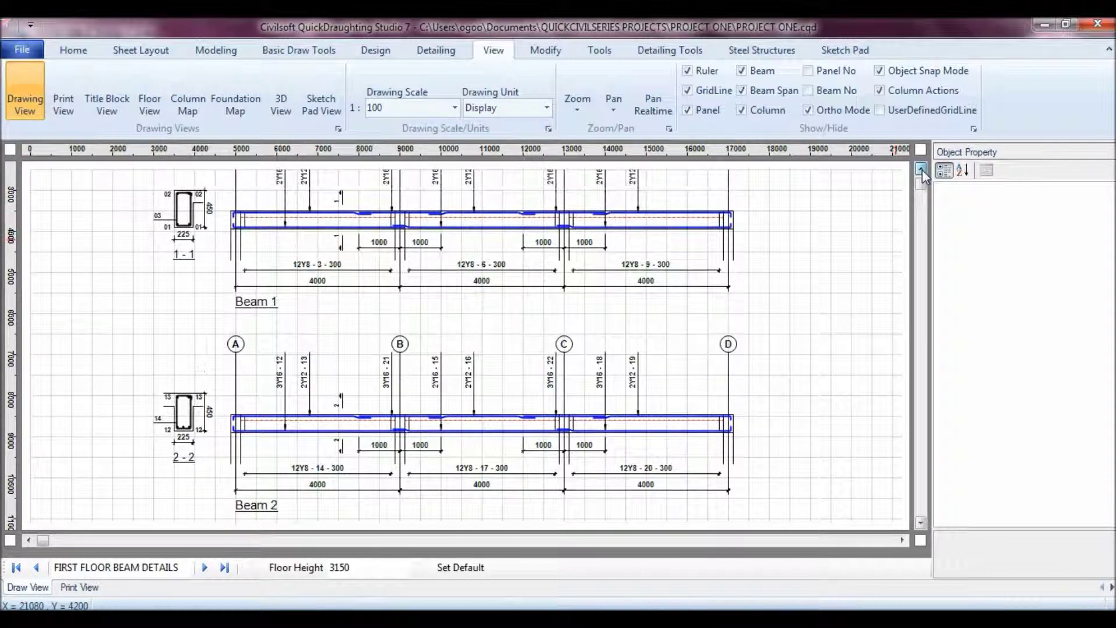
click(203, 568)
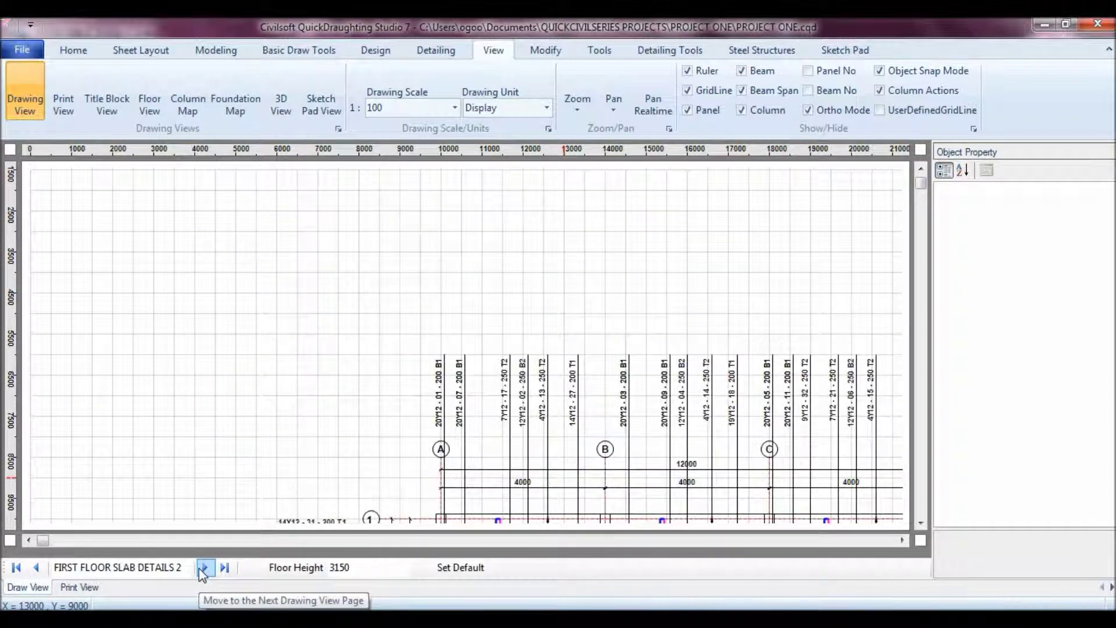
click(36, 567)
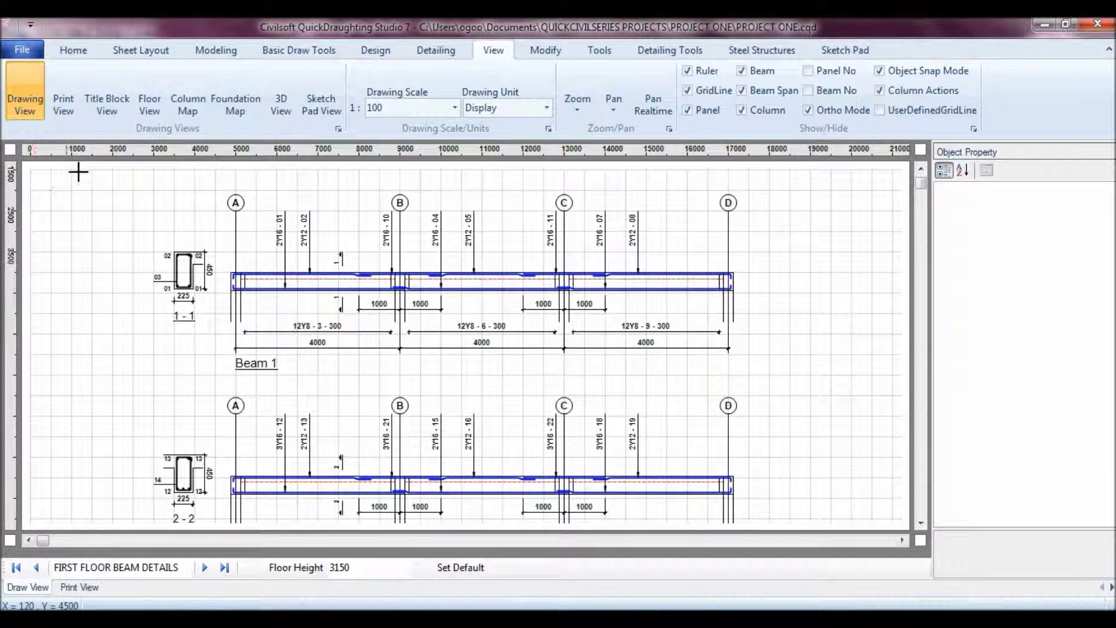
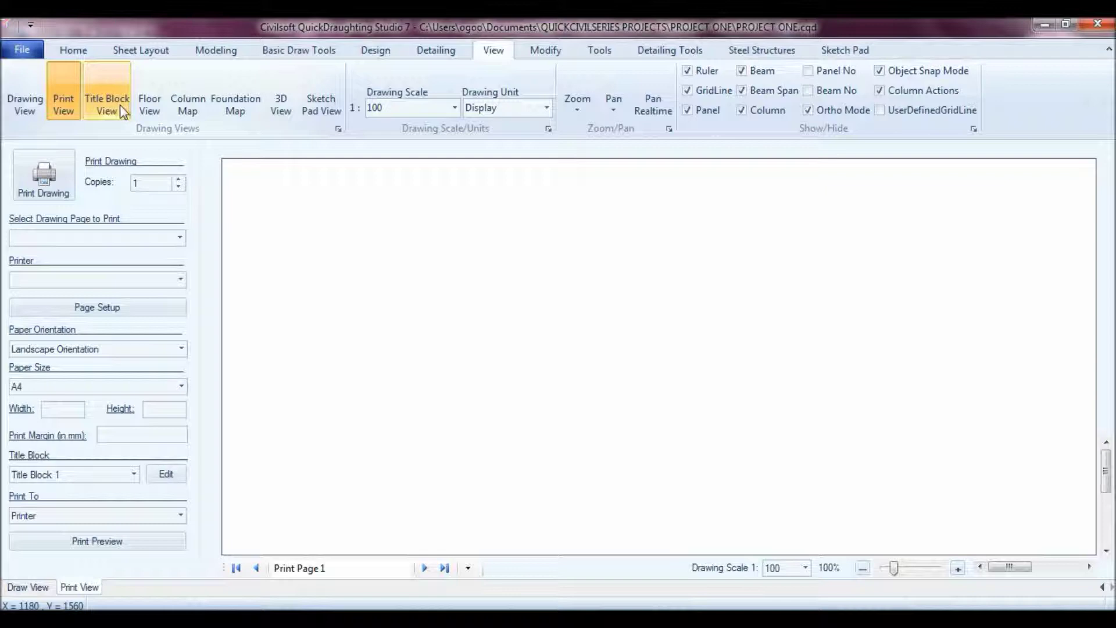
- Switch to the title block view, open the title block information, and fill in the checker's initials and the client's name
click(120, 106)
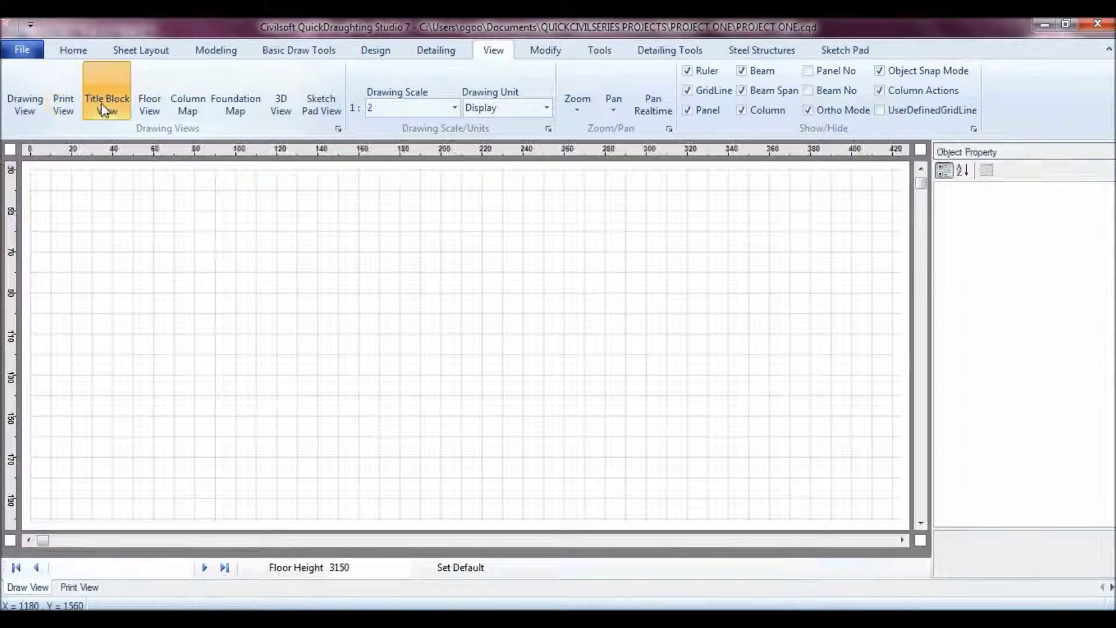
click(143, 50)
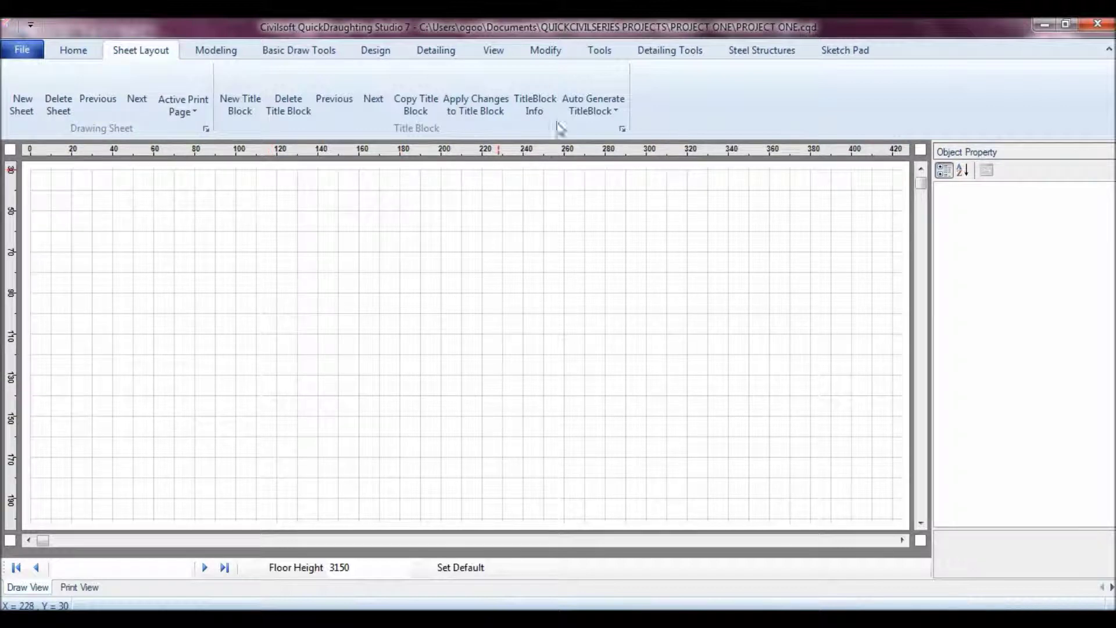
click(539, 111)
click(1070, 216)
click(1074, 200)
text(H)
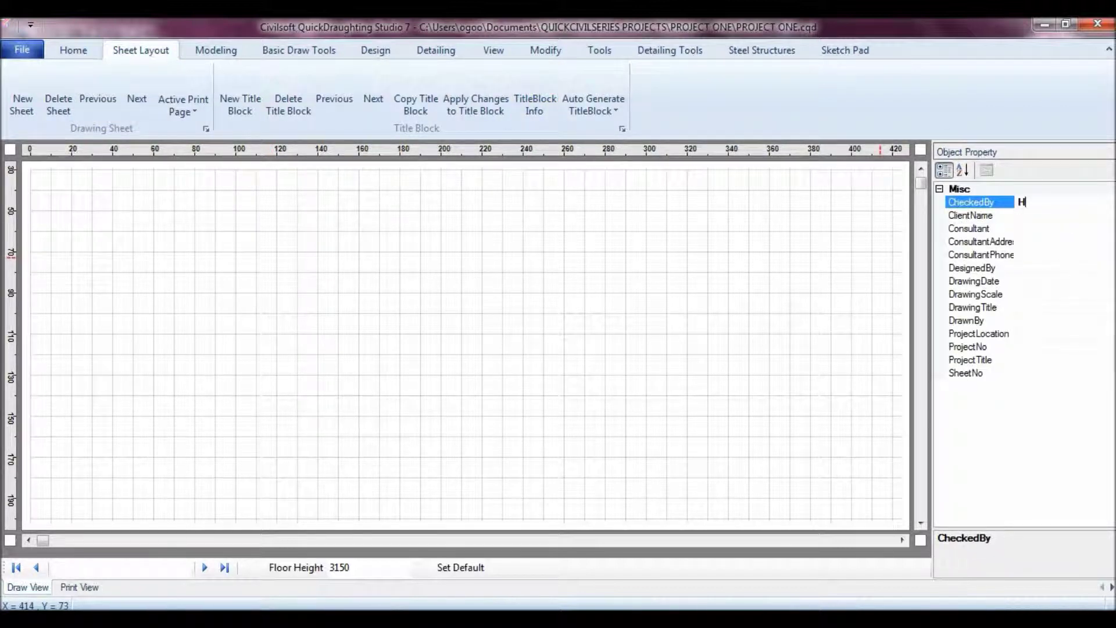
text(.C.O)
click(1036, 216)
text(MR A)
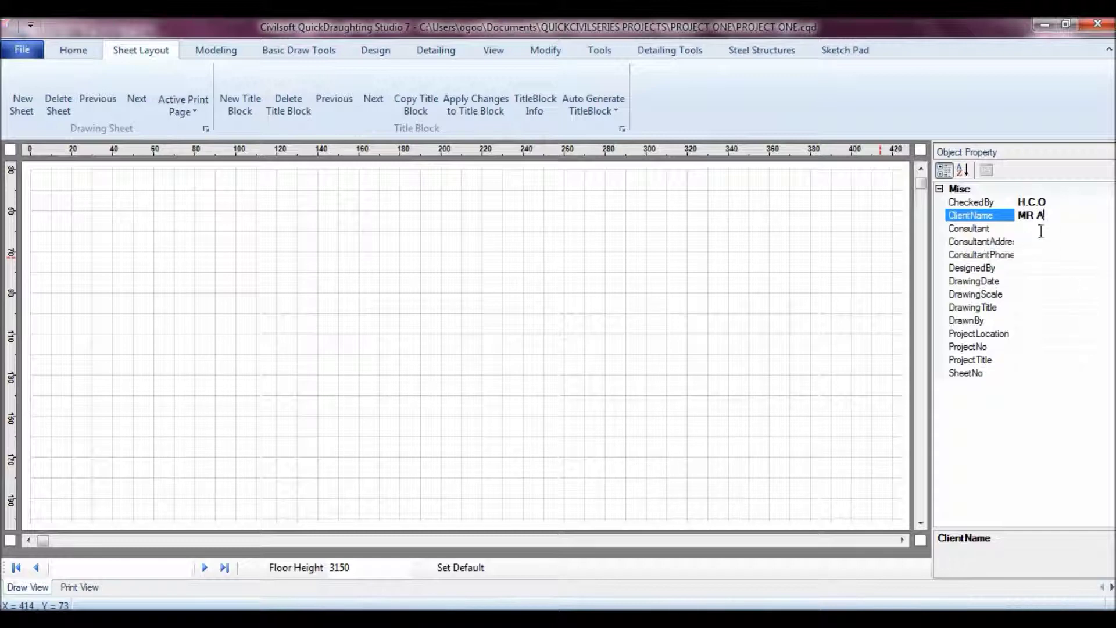
- Set the title block's consultant to CIVILTECH and enter the designer's initials, leaving the consultant's address and phone number blank
click(1040, 229)
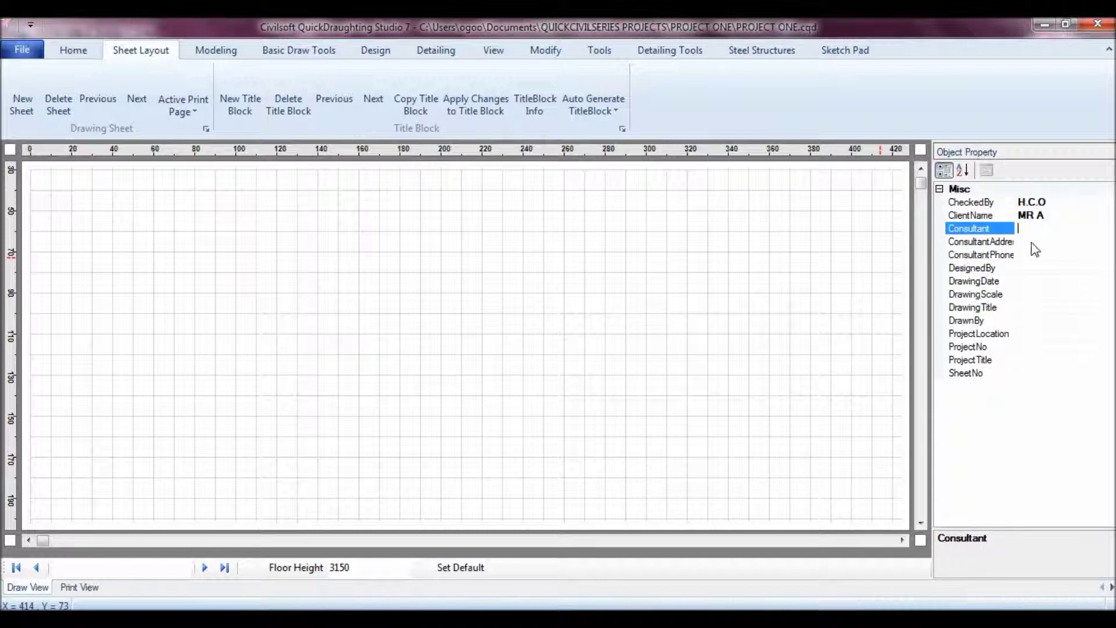
text(C)
click(1028, 241)
click(1035, 255)
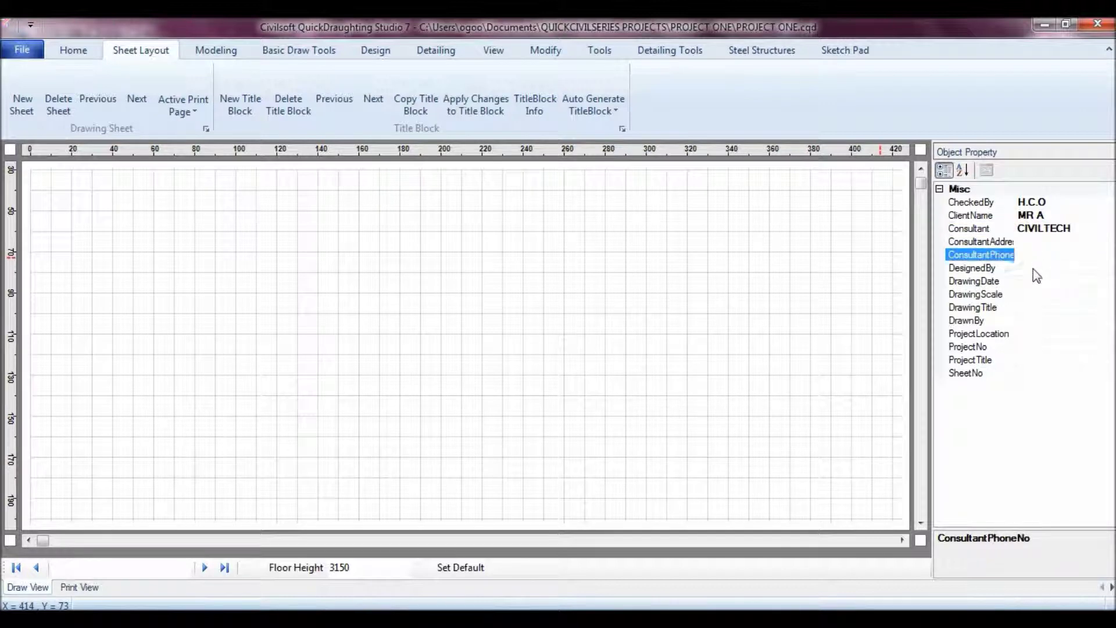
click(1035, 268)
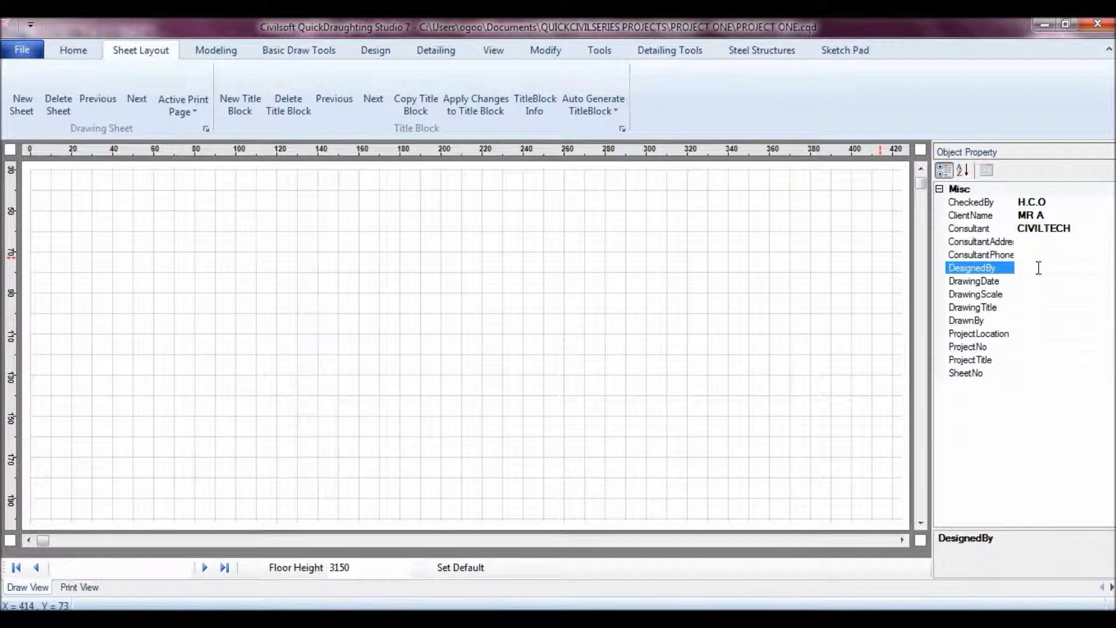
- Set the title block's drawing title to FOUNDATION LAYOUT and the sheet number to 01
click(1033, 299)
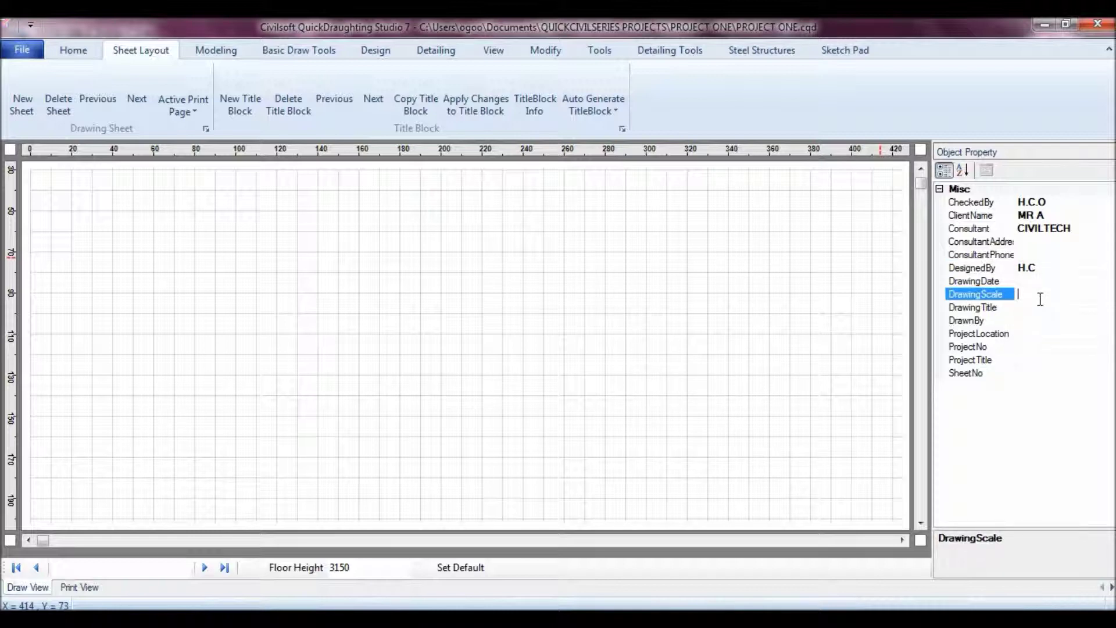
click(1049, 309)
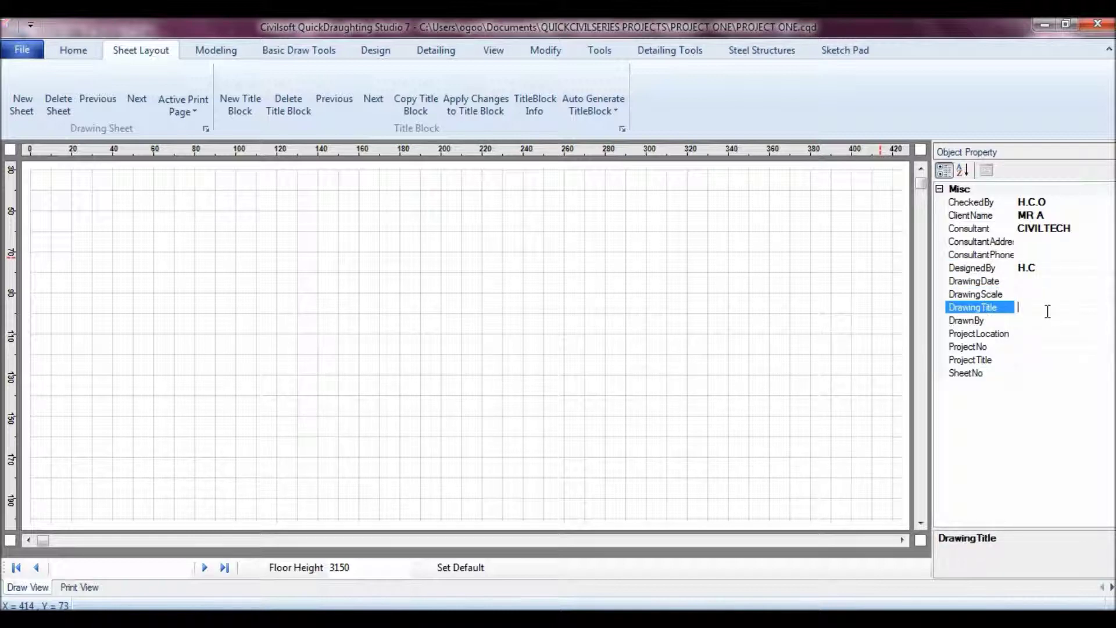
text(FLO)
text(NDATION LA)
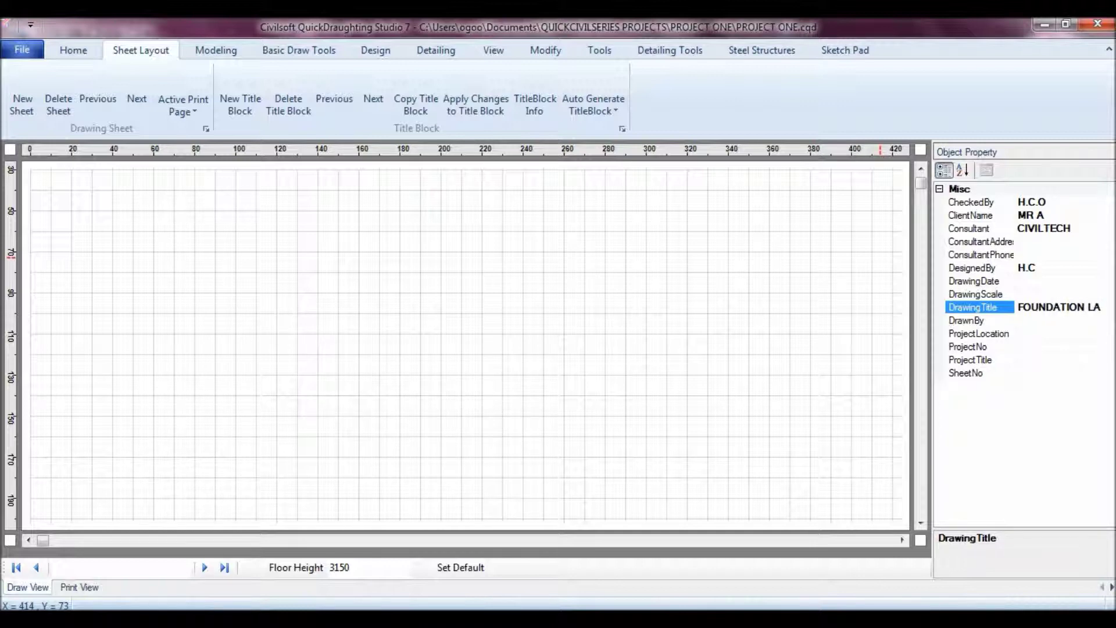
text(YOUT)
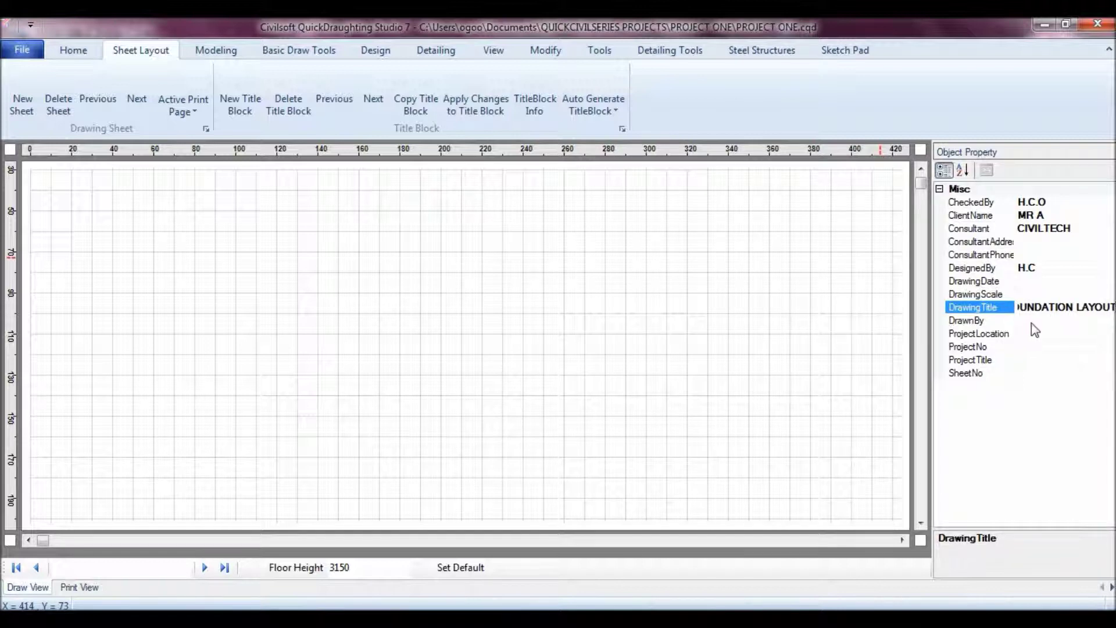
click(1023, 375)
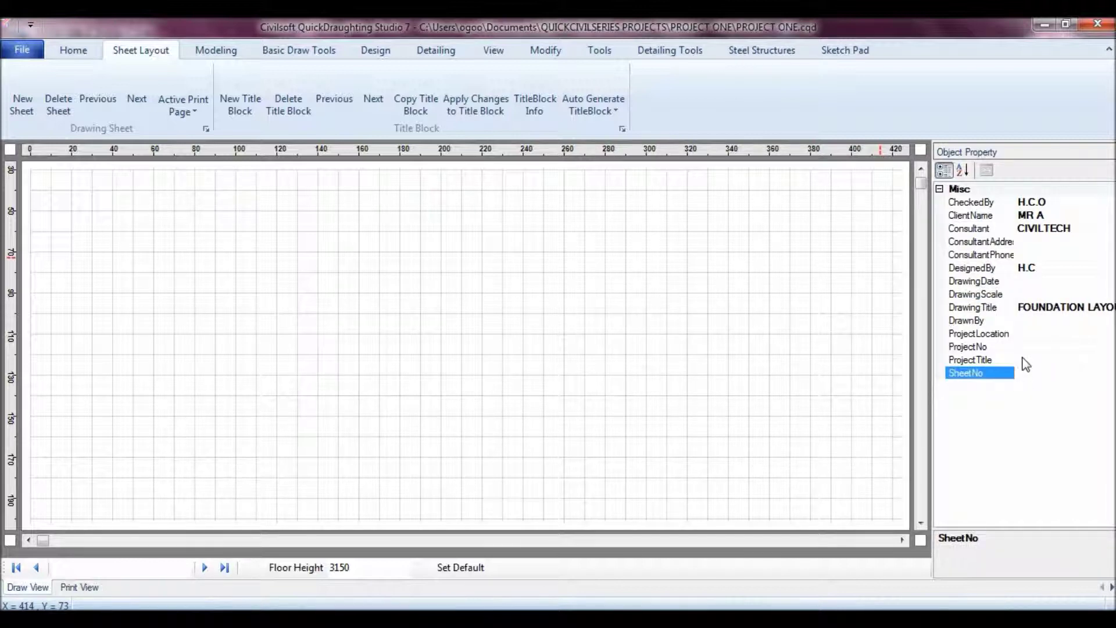
text(01)
- Auto-generate an A3 size title block and inspect its line and drawing title text
click(587, 108)
click(618, 152)
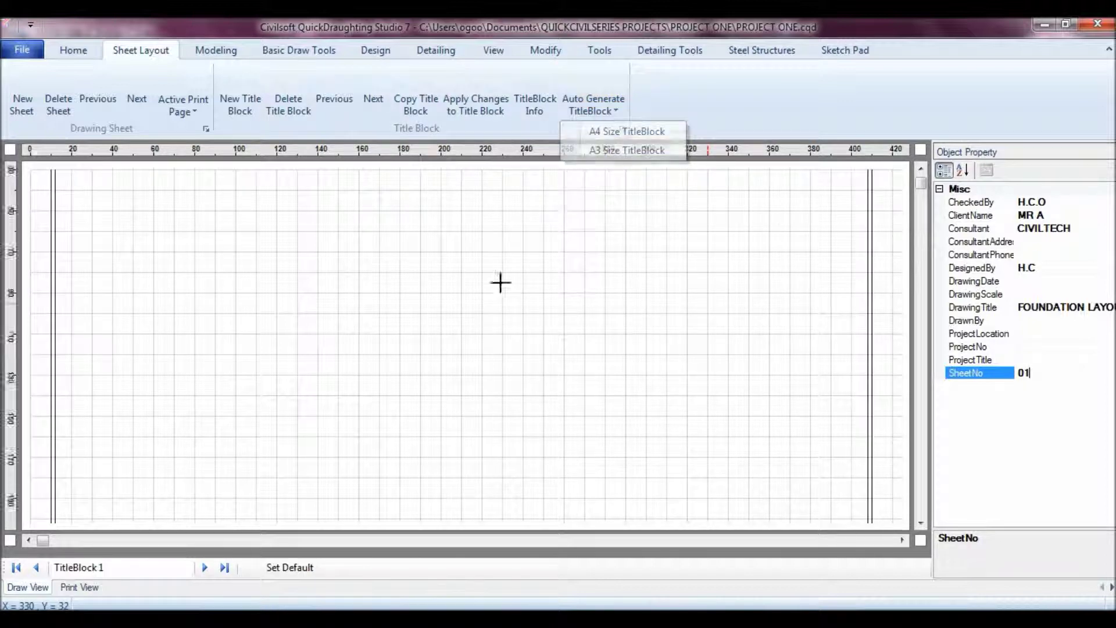
click(922, 525)
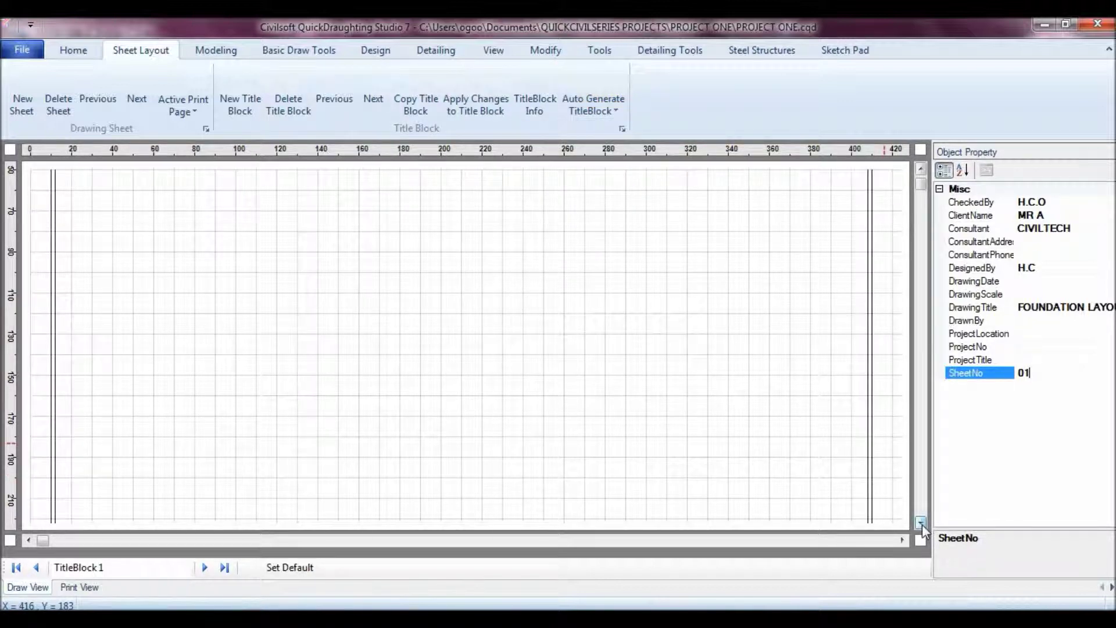
click(922, 525)
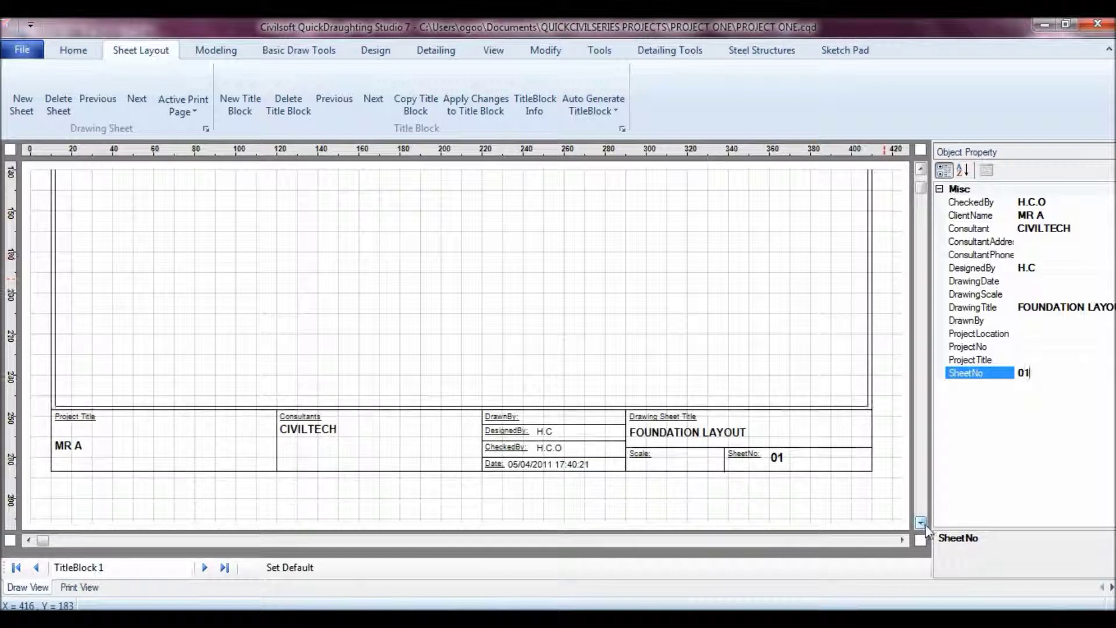
click(644, 503)
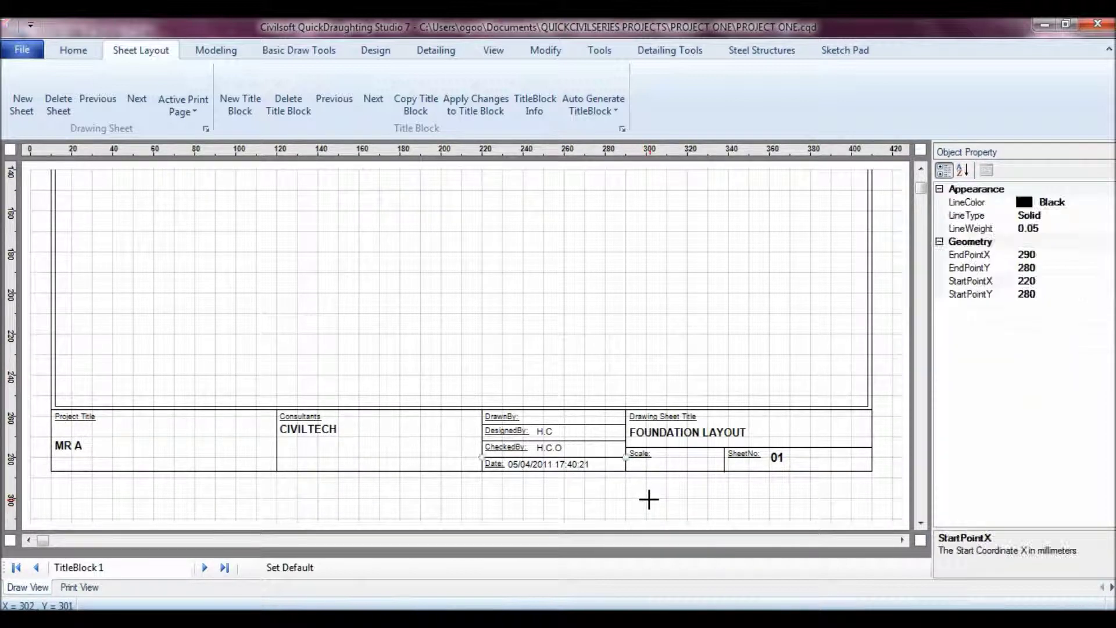
click(696, 432)
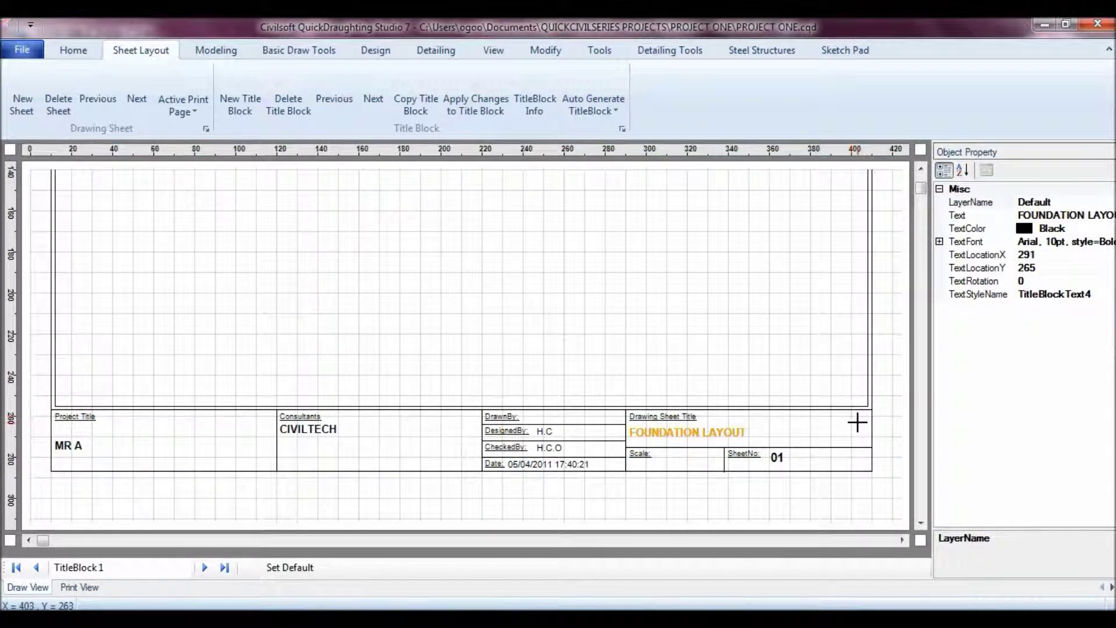
click(888, 391)
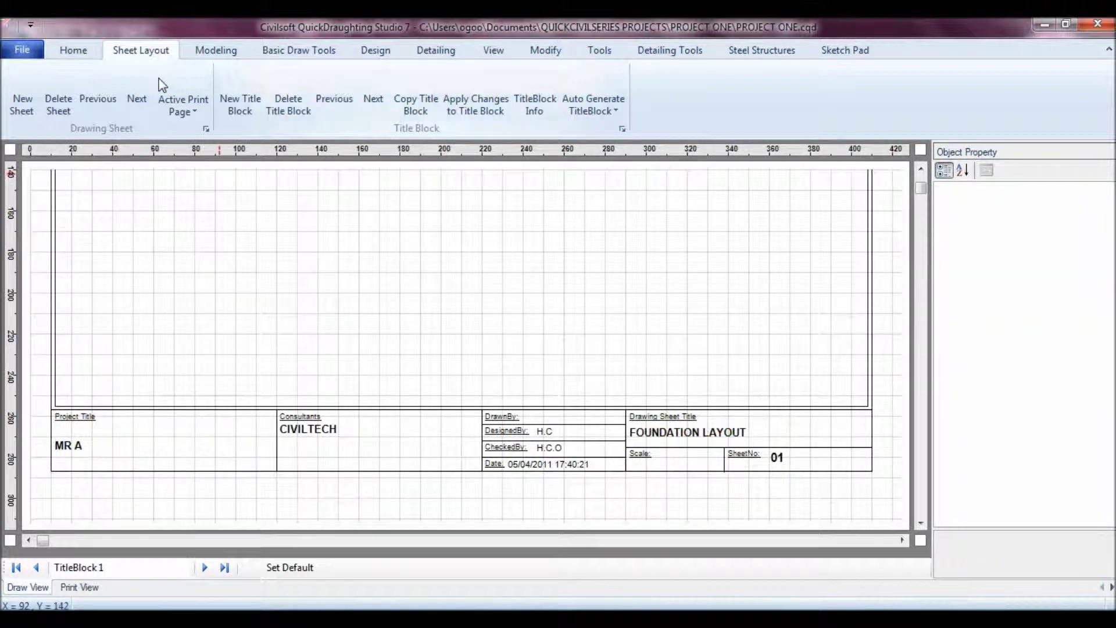
- Switch to the print view, show the whole sheet at 40%, and choose FOUNDATION LAYOUT as the drawing page to print
click(505, 53)
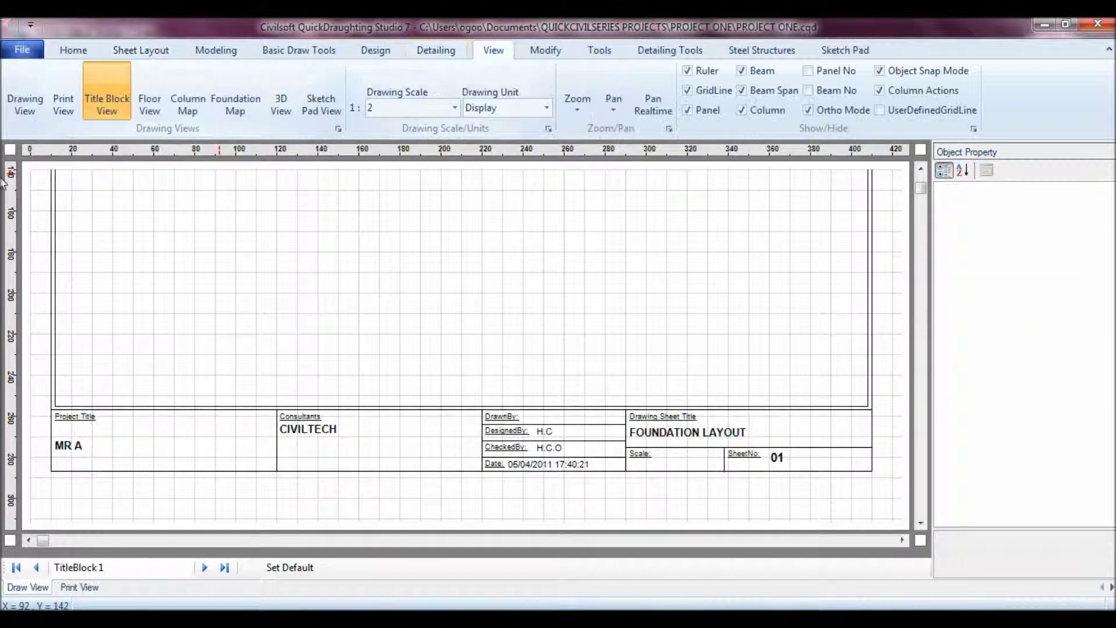
click(63, 105)
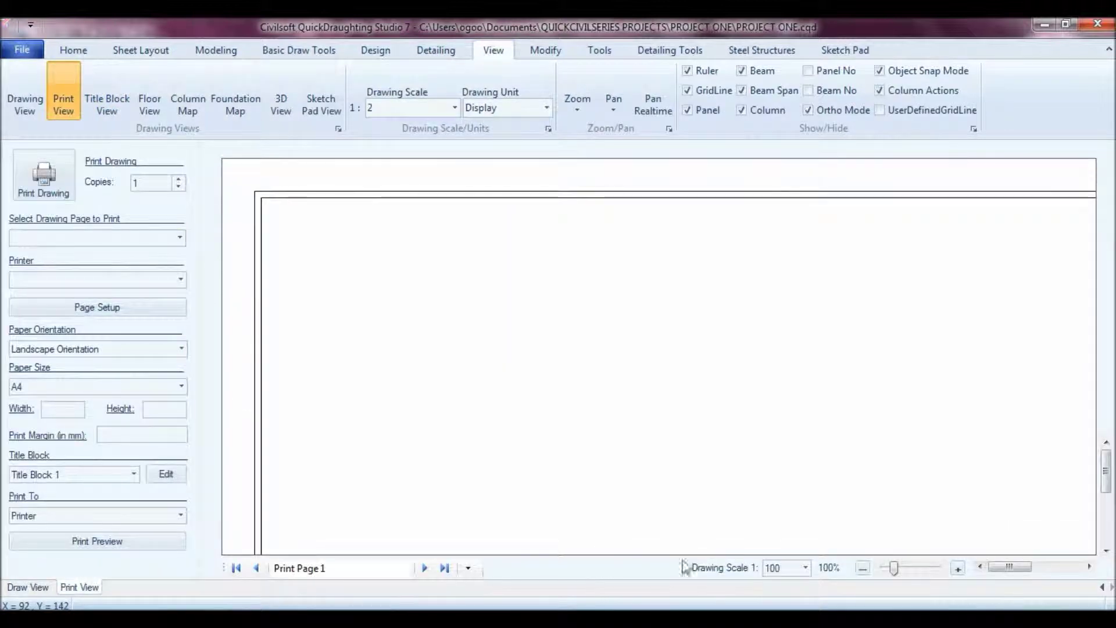
click(863, 568)
click(864, 568)
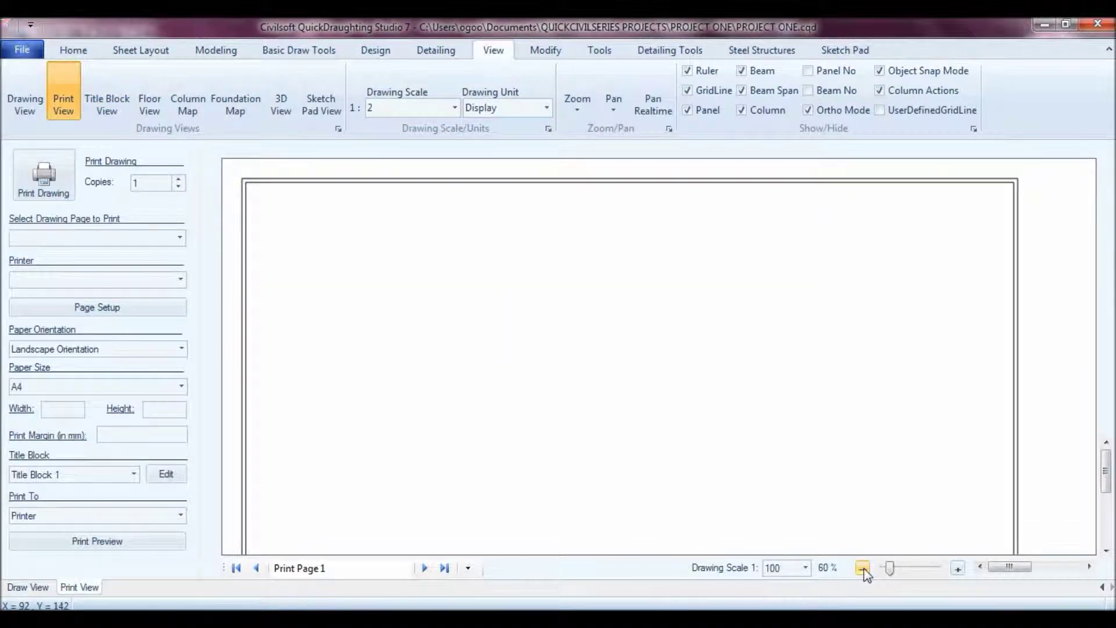
click(863, 568)
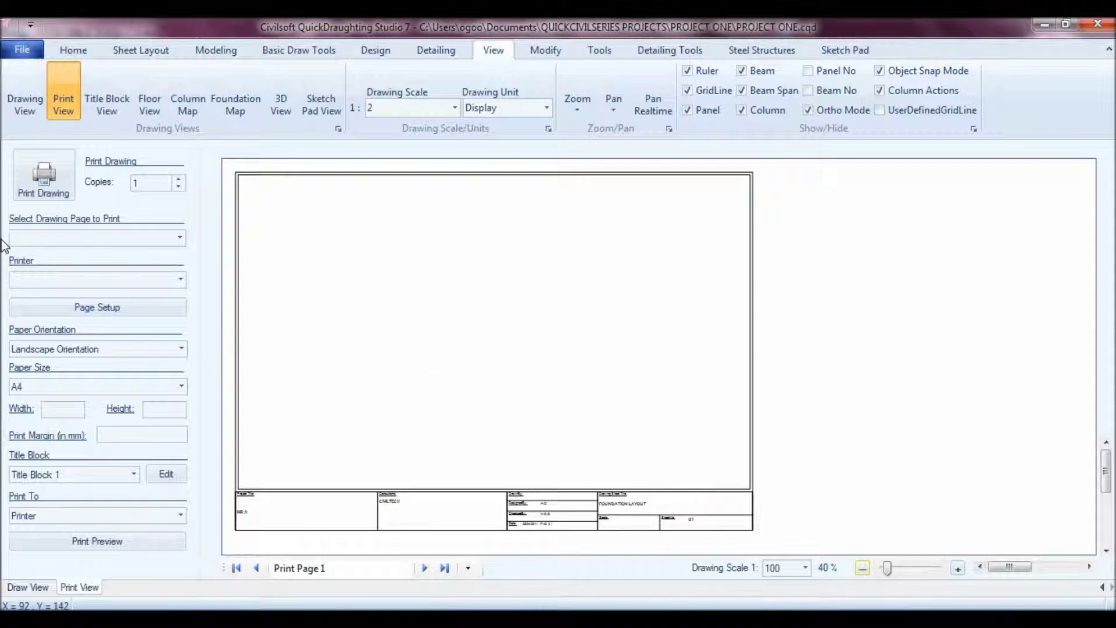
click(180, 239)
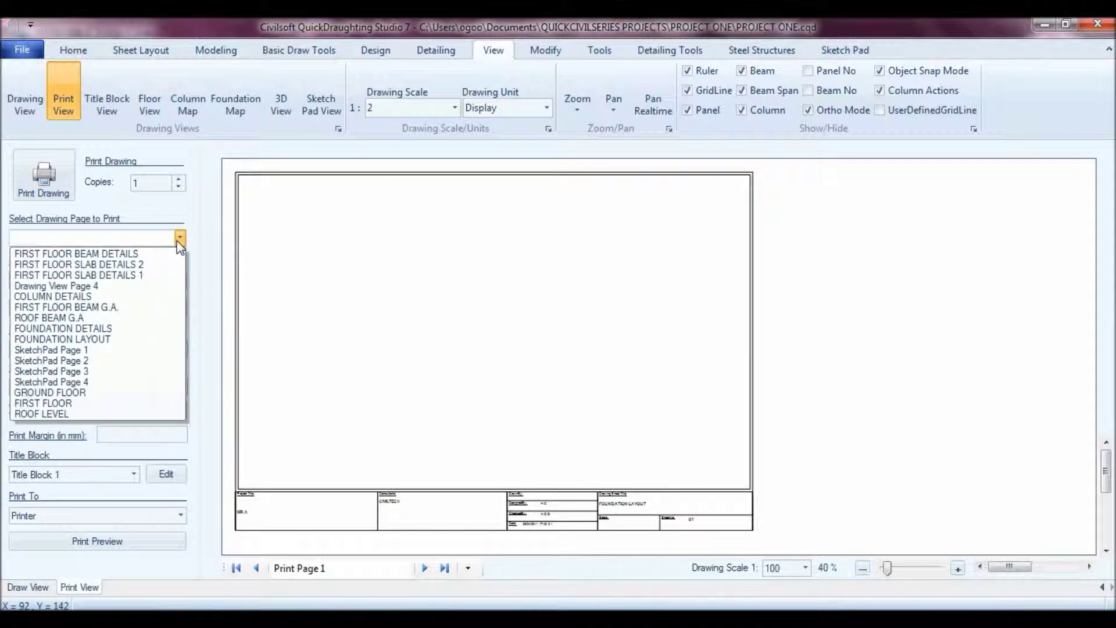
click(114, 338)
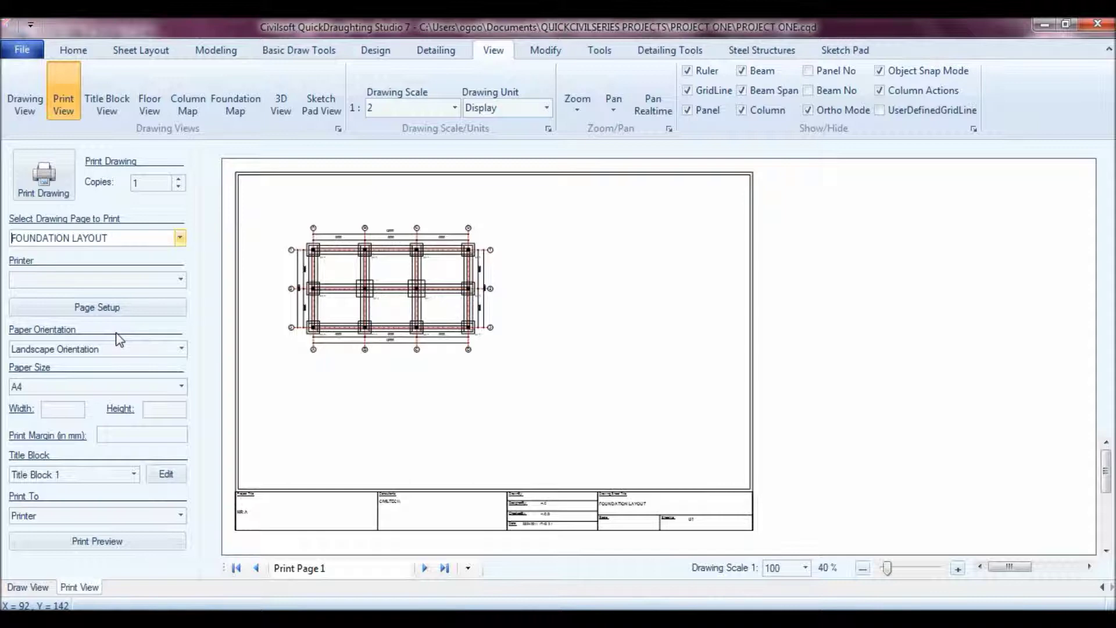
- Set the print drawing scale to 1:50 and position the foundation plan centrally inside the title block frame
click(806, 568)
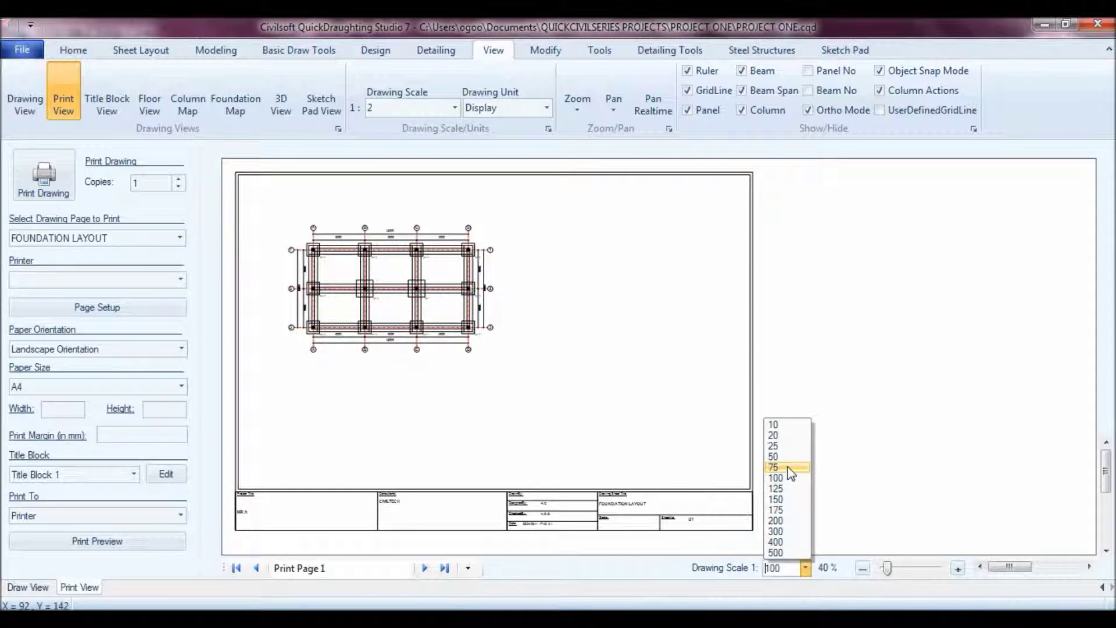
click(790, 468)
click(806, 568)
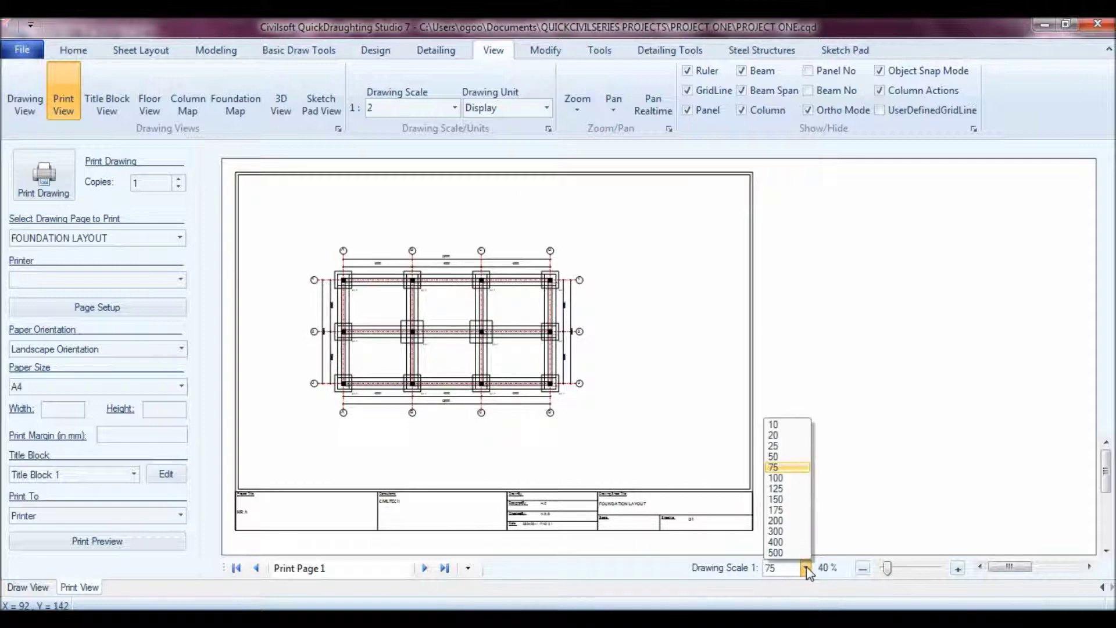
click(773, 457)
click(1106, 550)
click(1106, 550)
click(1088, 567)
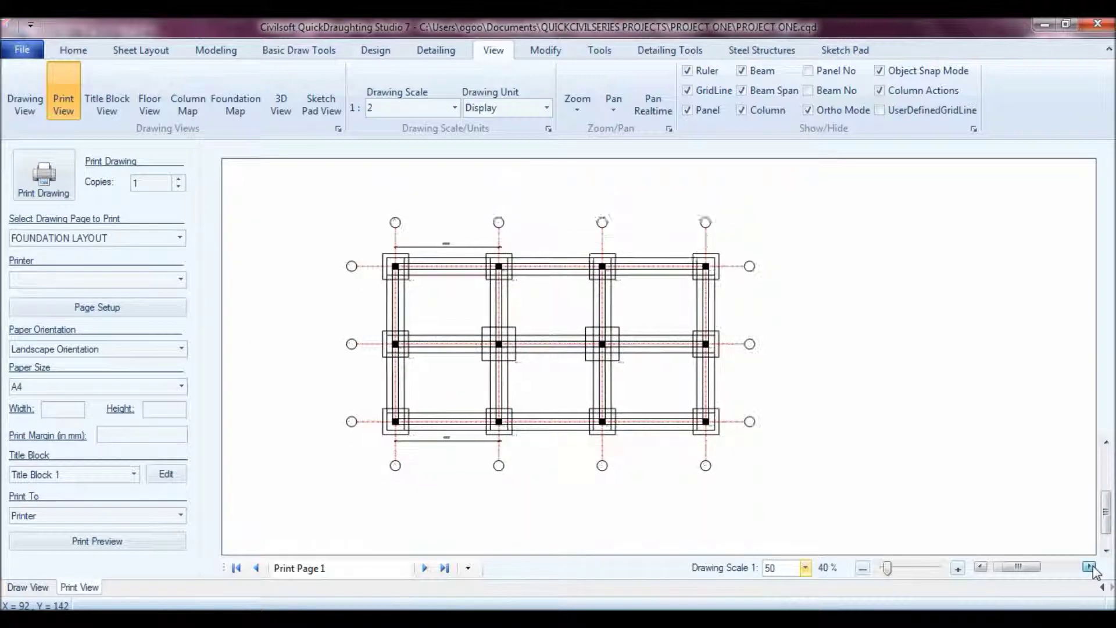
click(1089, 567)
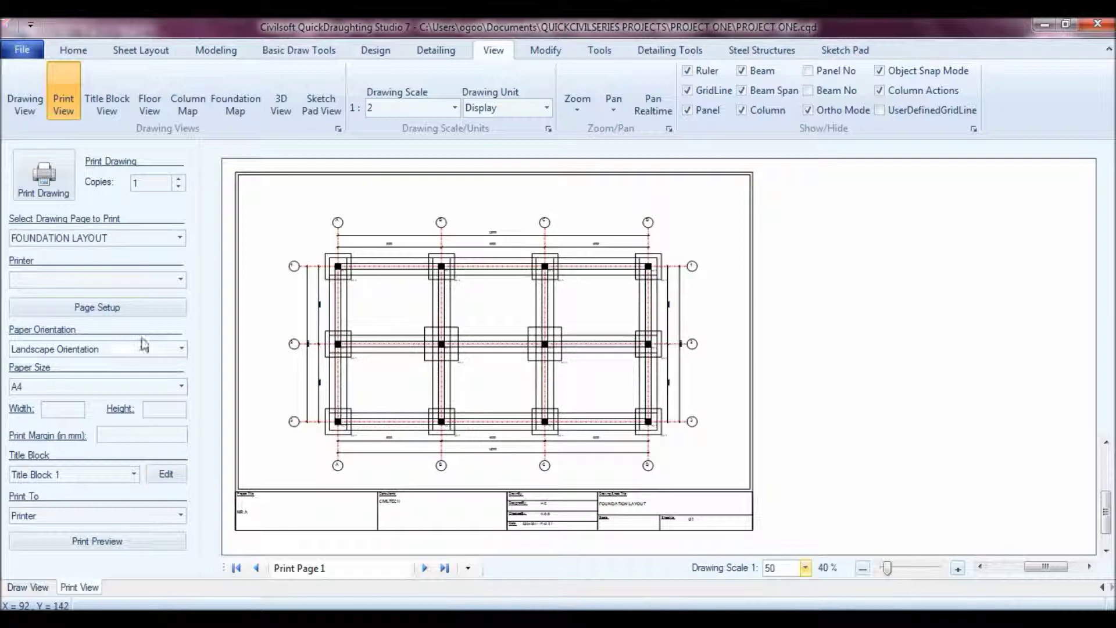
- Select doPDF v7 as the printer and configure the page setup to A3 paper in landscape orientation
click(182, 281)
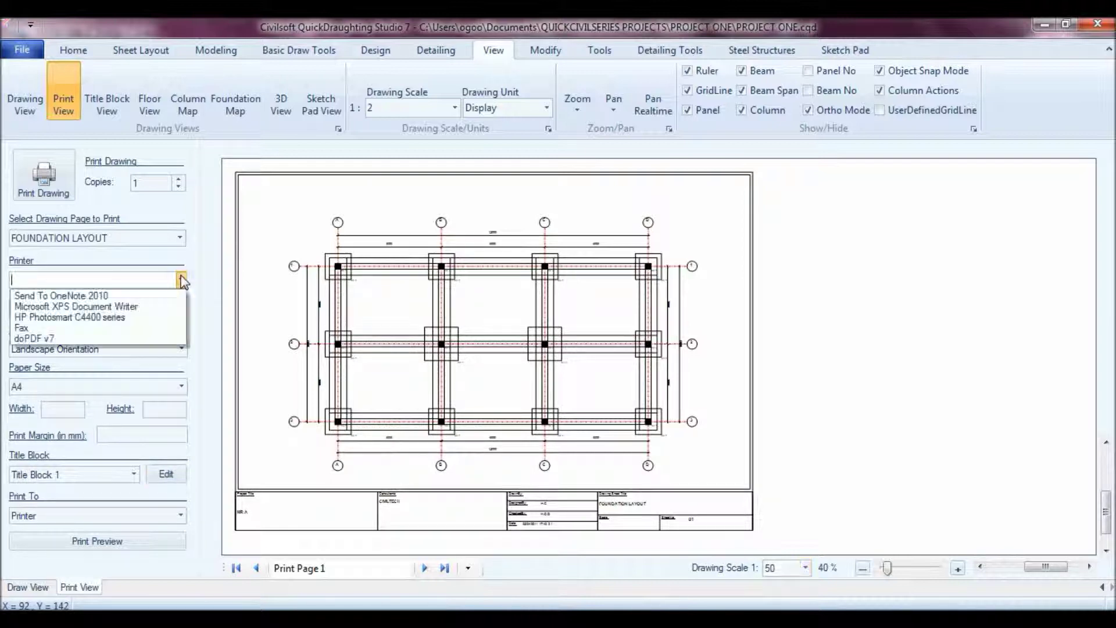
click(82, 339)
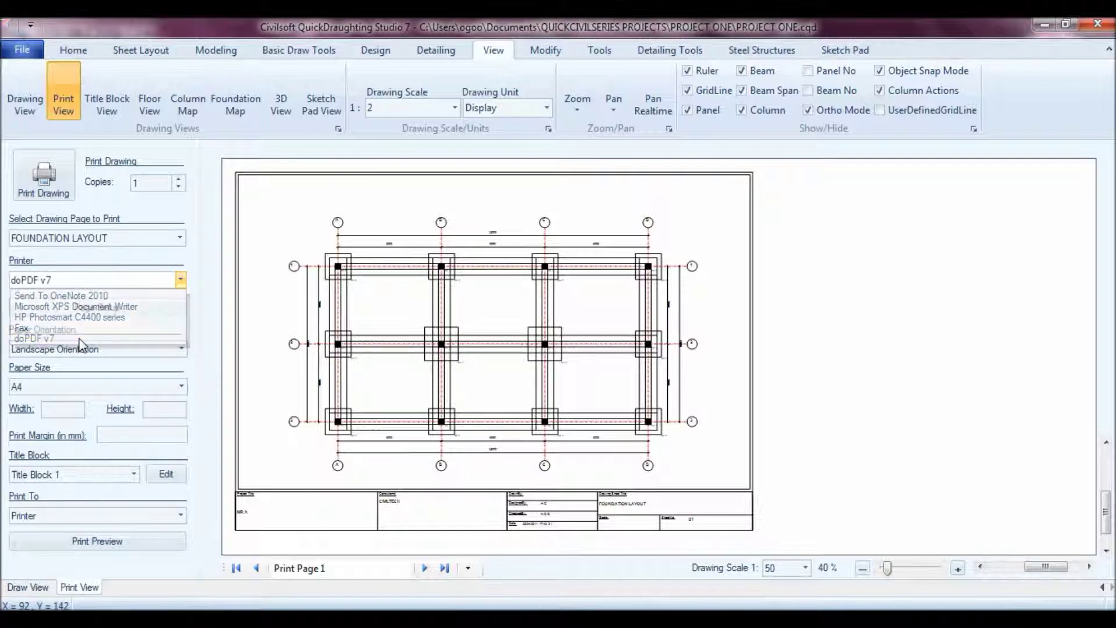
click(115, 313)
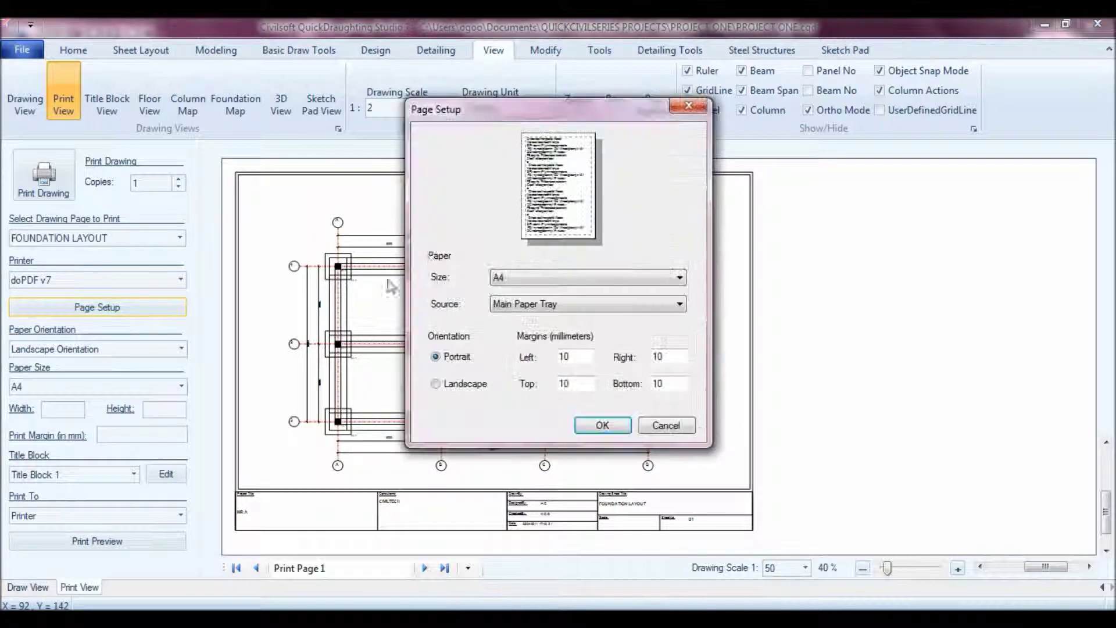
click(575, 278)
scroll(521, 343, up, 3)
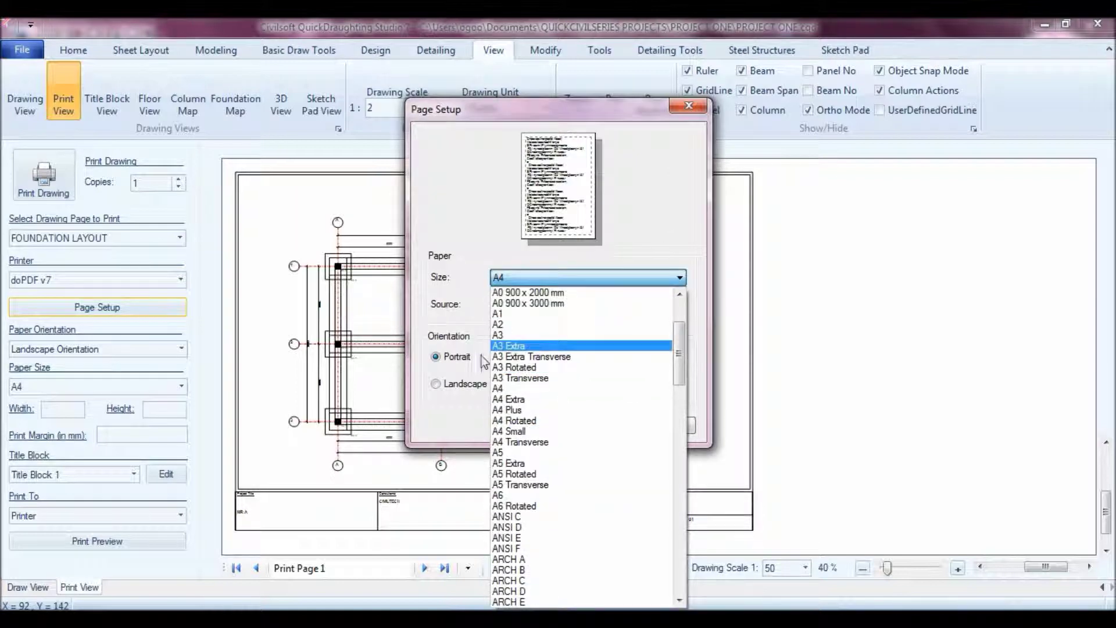
click(515, 334)
click(480, 393)
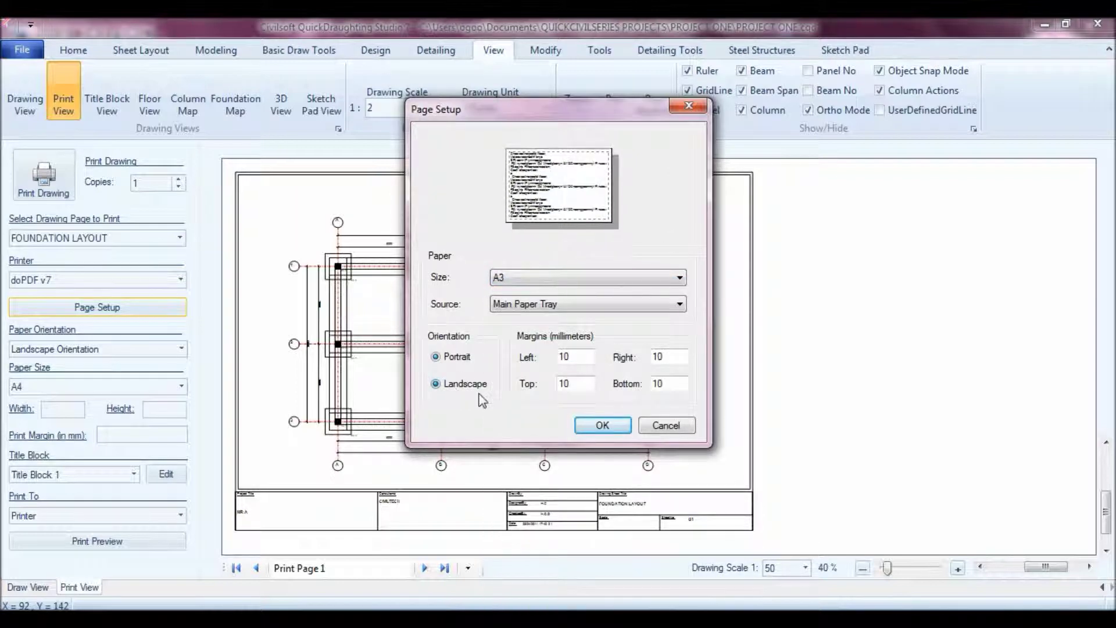
click(603, 425)
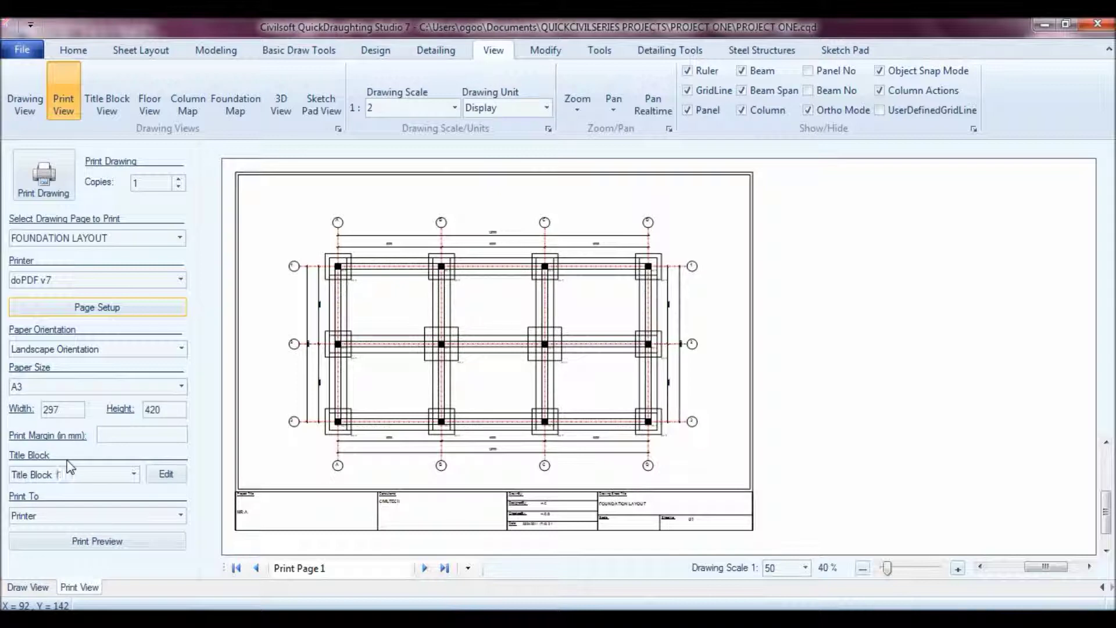
- Set the print output to PDF and open the print preview of the foundation layout sheet
click(181, 515)
click(58, 542)
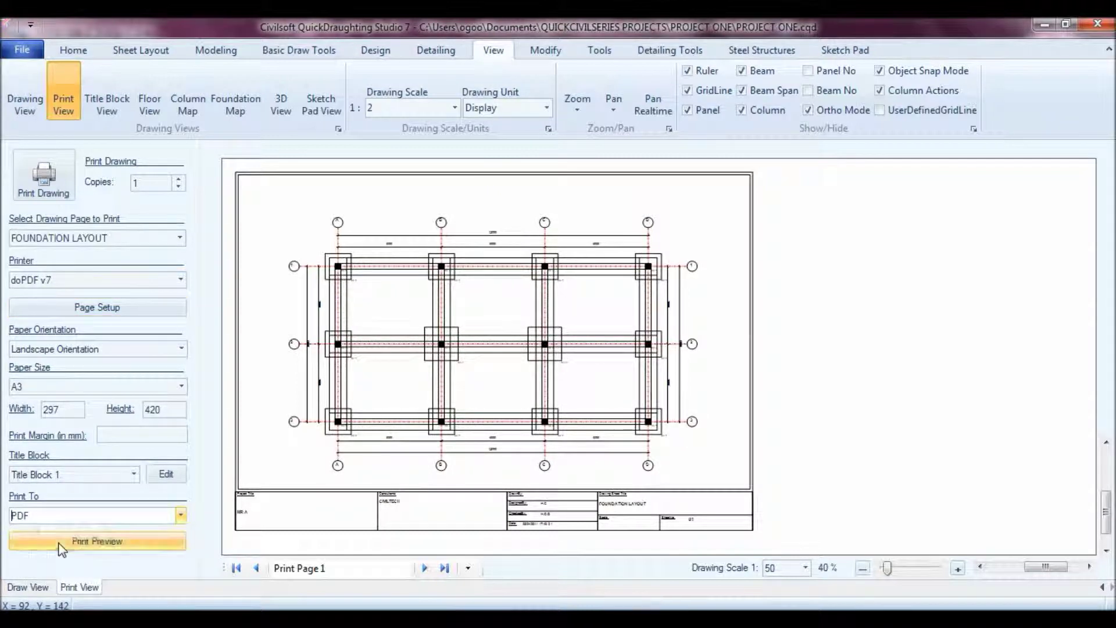
click(74, 542)
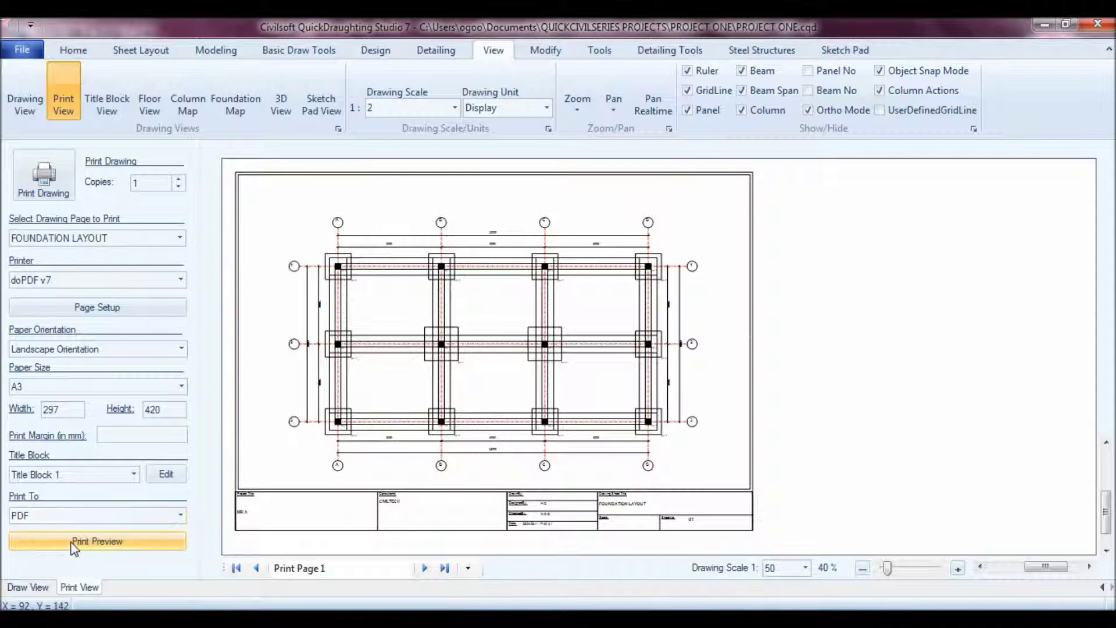
click(347, 88)
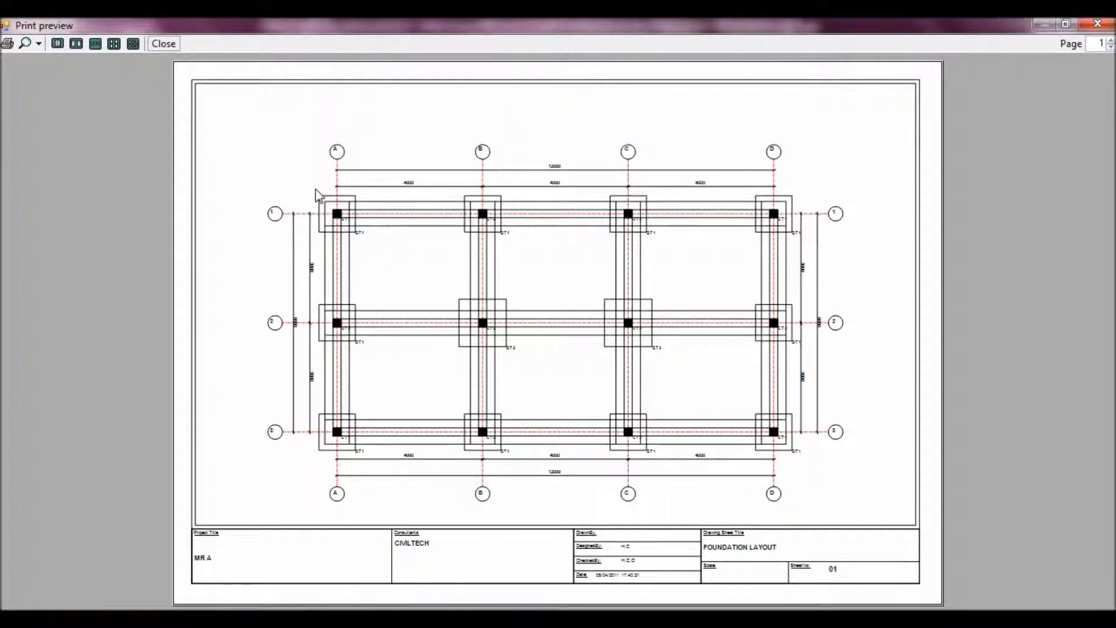
- Print the previewed sheet to a PDF named FOUNDATION LAYOUT in the june 2011 folder
click(7, 44)
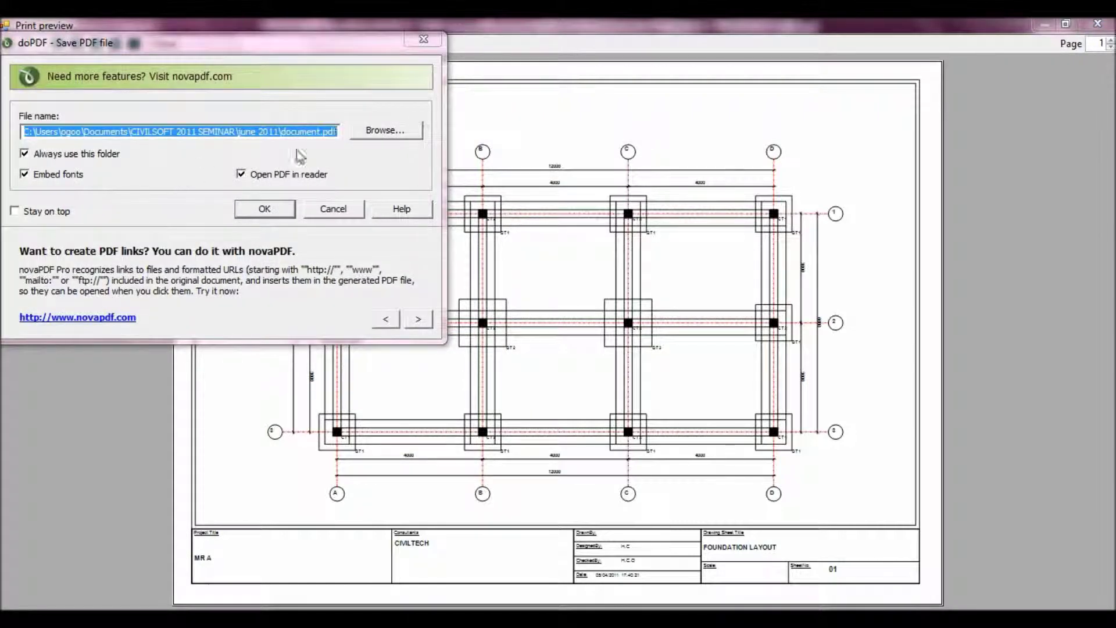
click(384, 131)
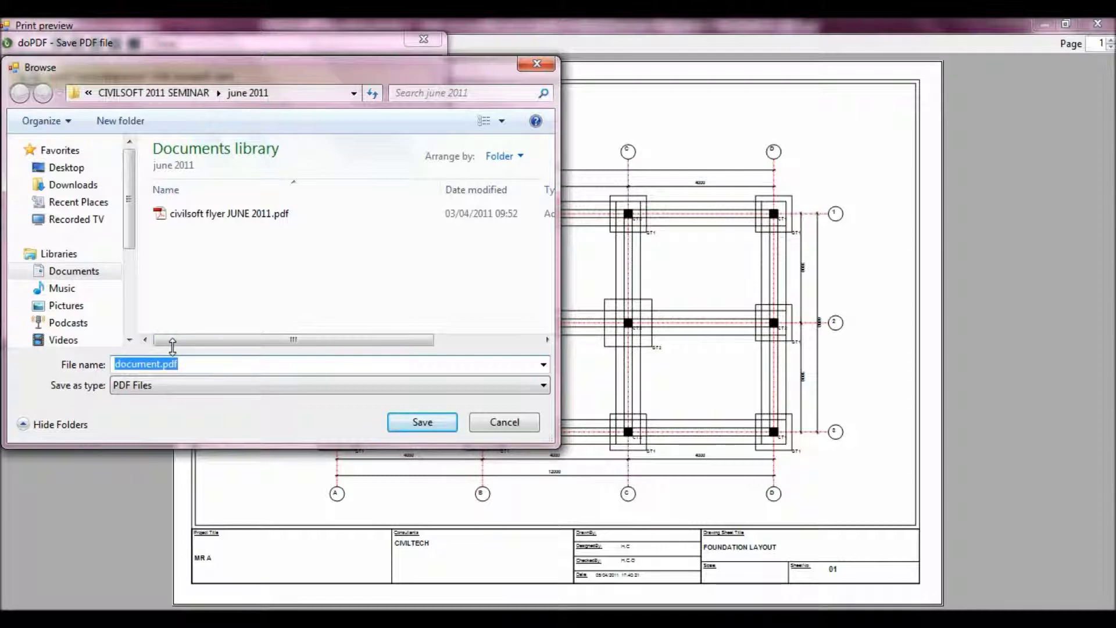
text(FO)
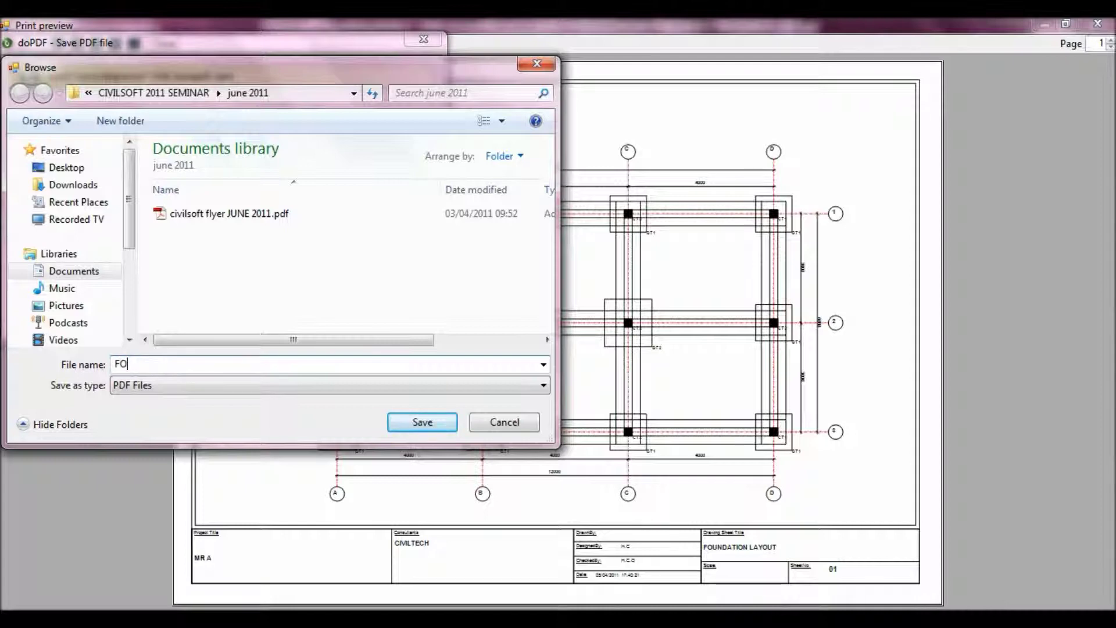
text(UNDATION LAYOUT)
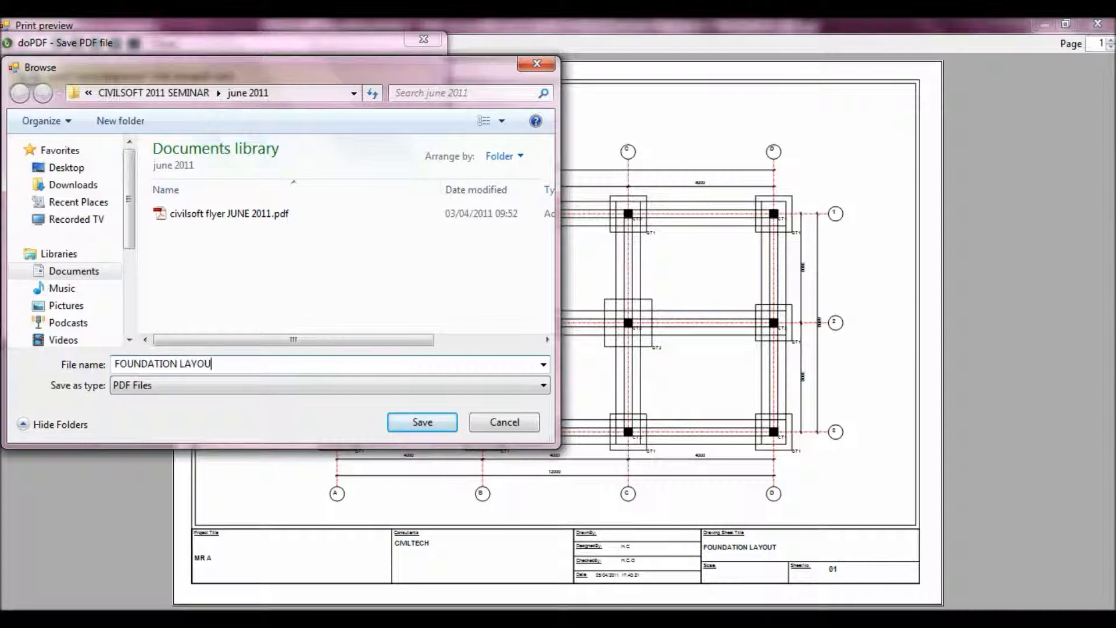
click(422, 423)
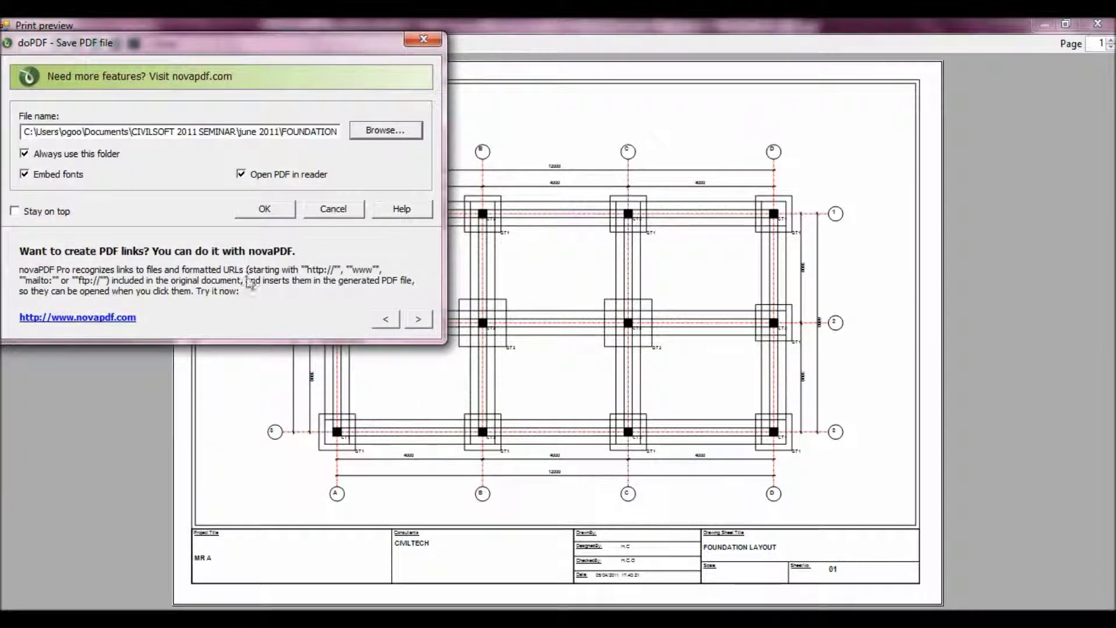
click(262, 211)
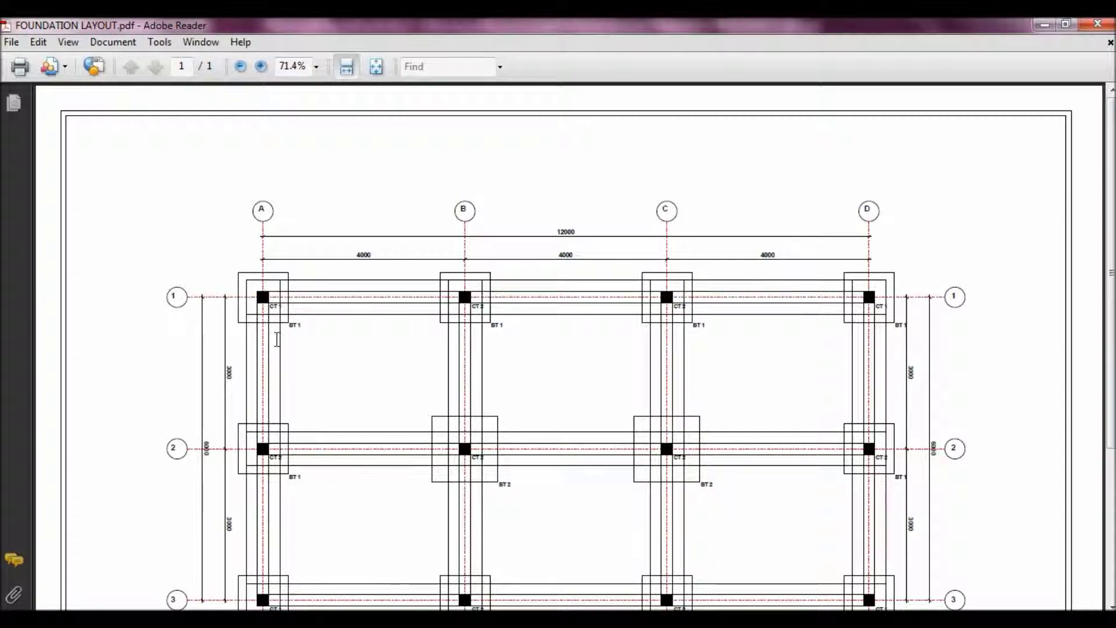
- Review the foundation layout PDF at 100% and 50% zoom and check its print settings without printing
scroll(279, 346, down, 4)
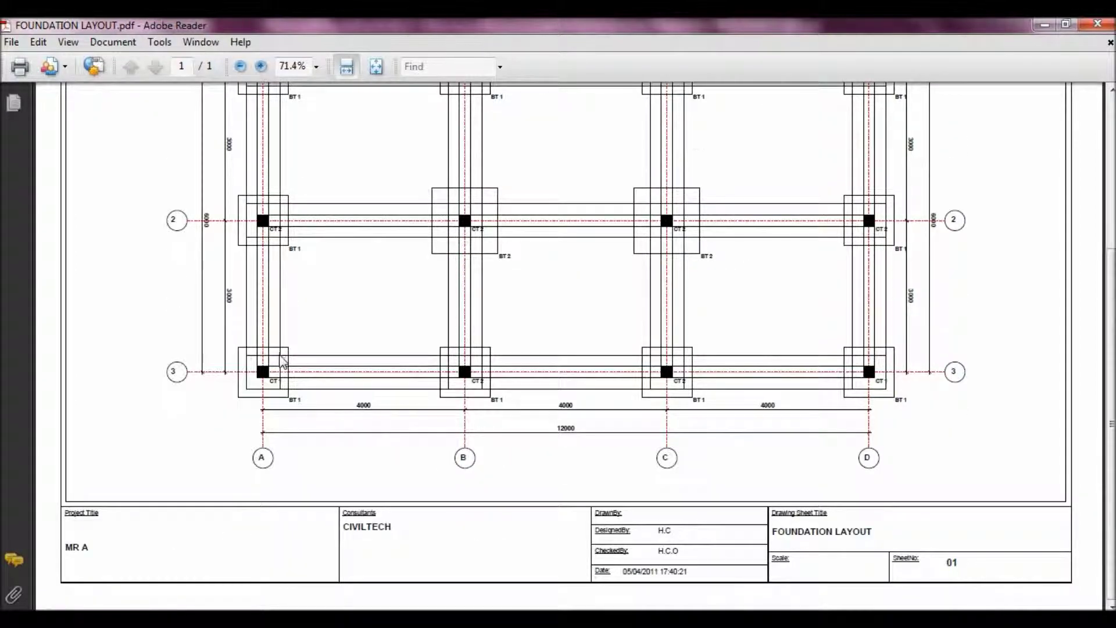
scroll(280, 359, up, 4)
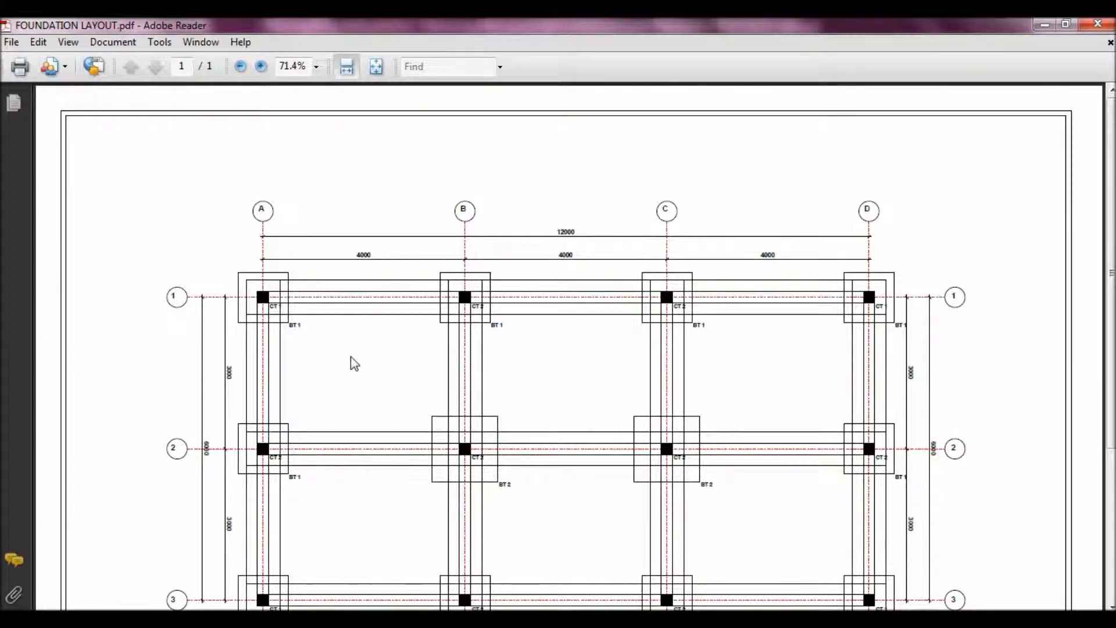
click(317, 67)
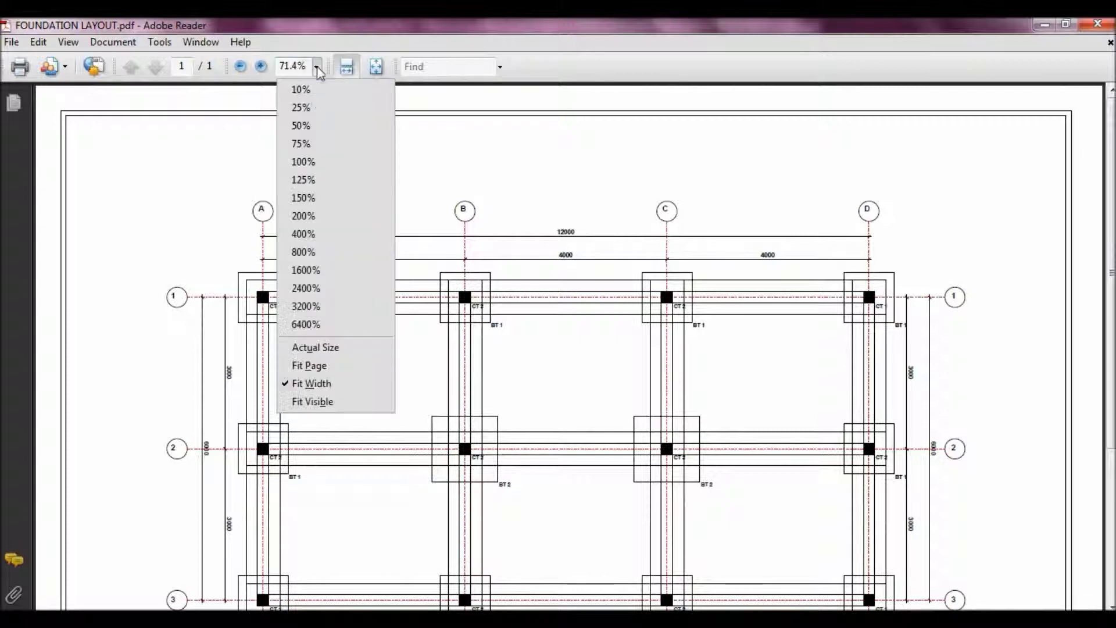
click(315, 163)
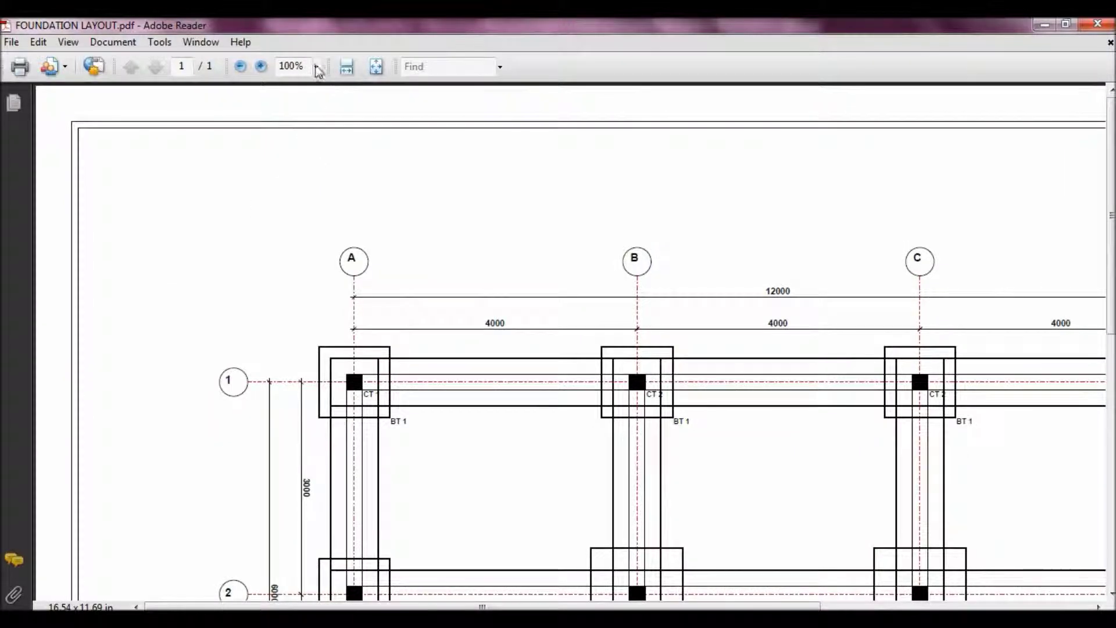
click(316, 67)
click(301, 125)
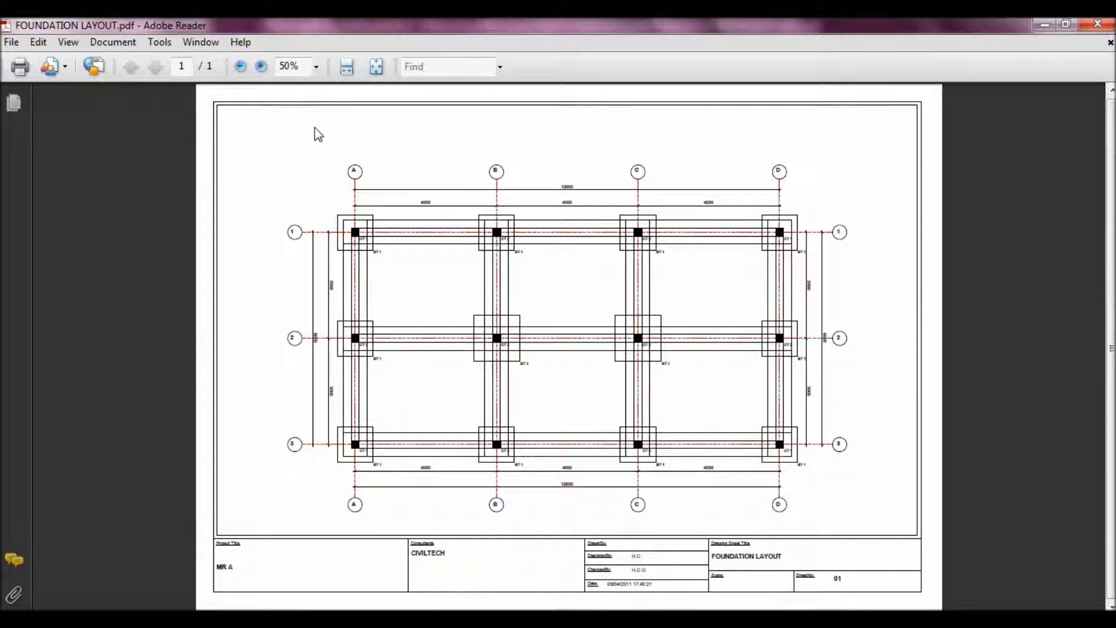
click(21, 70)
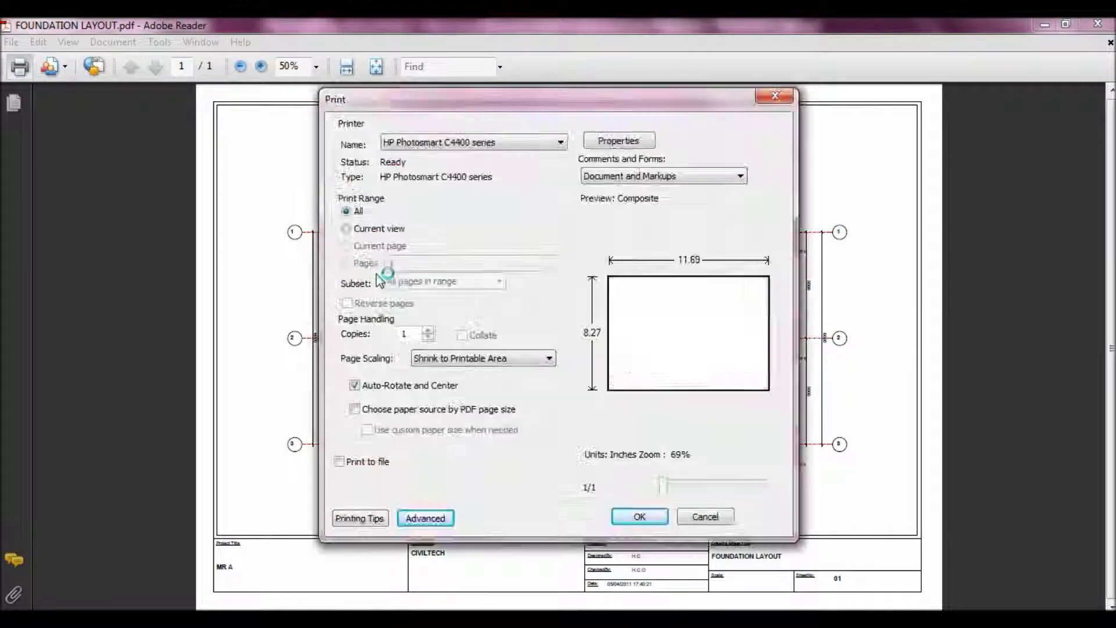
click(705, 516)
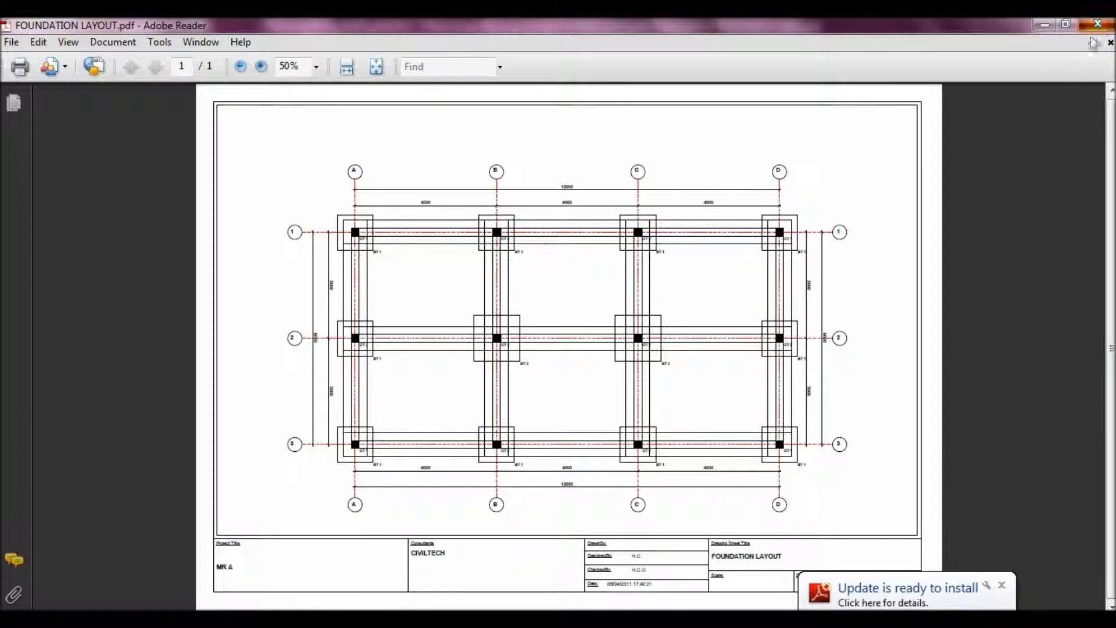
- Close the foundation layout PDF and the print preview to return to the print view
key(ctrl+w)
key(ctrl+q)
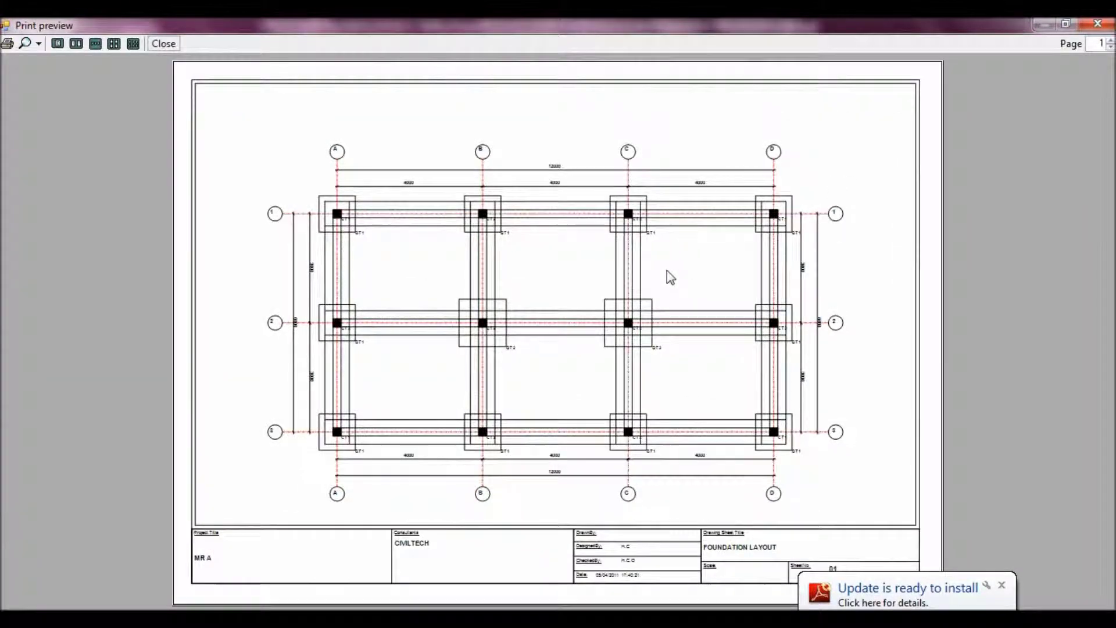
click(167, 46)
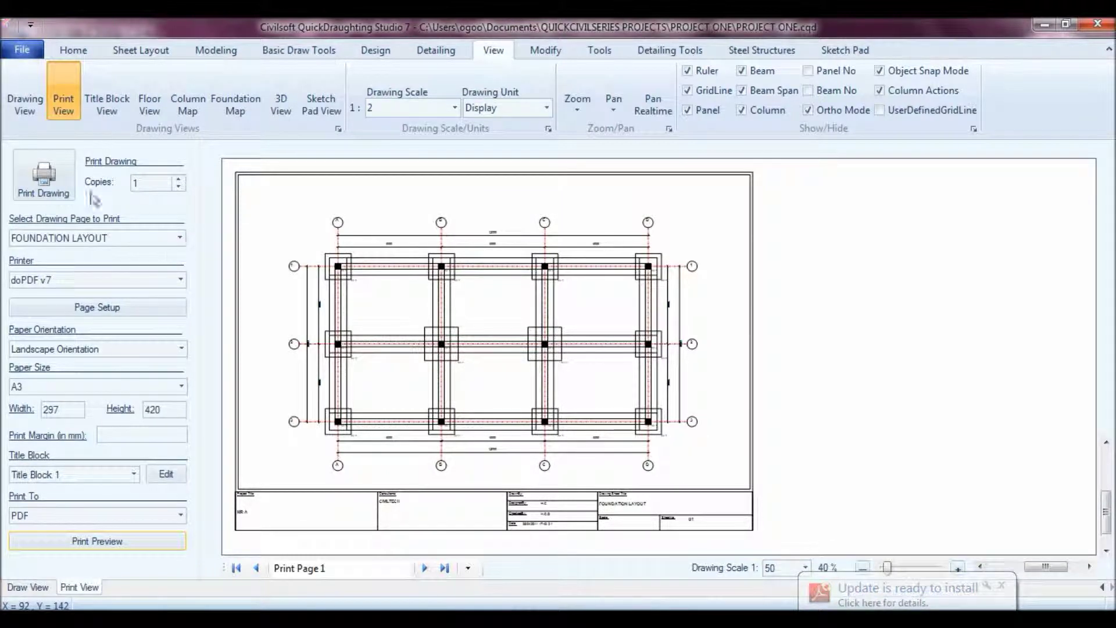
- Switch to the title block view and change the drawing sheet title to 1ST FLOOR BEAM G.A
click(110, 100)
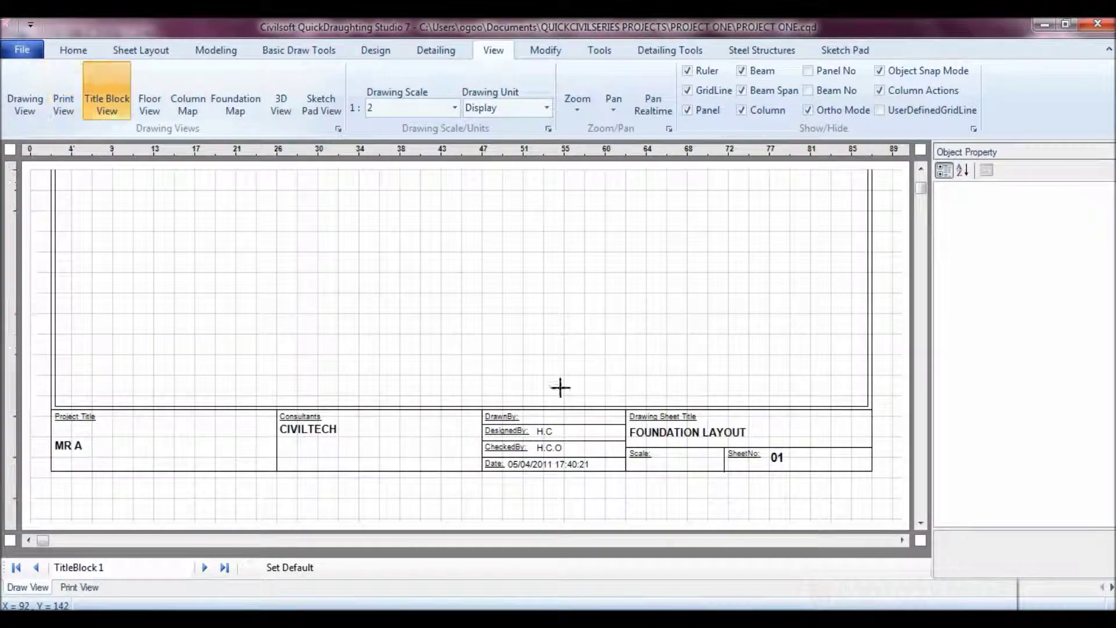
click(718, 440)
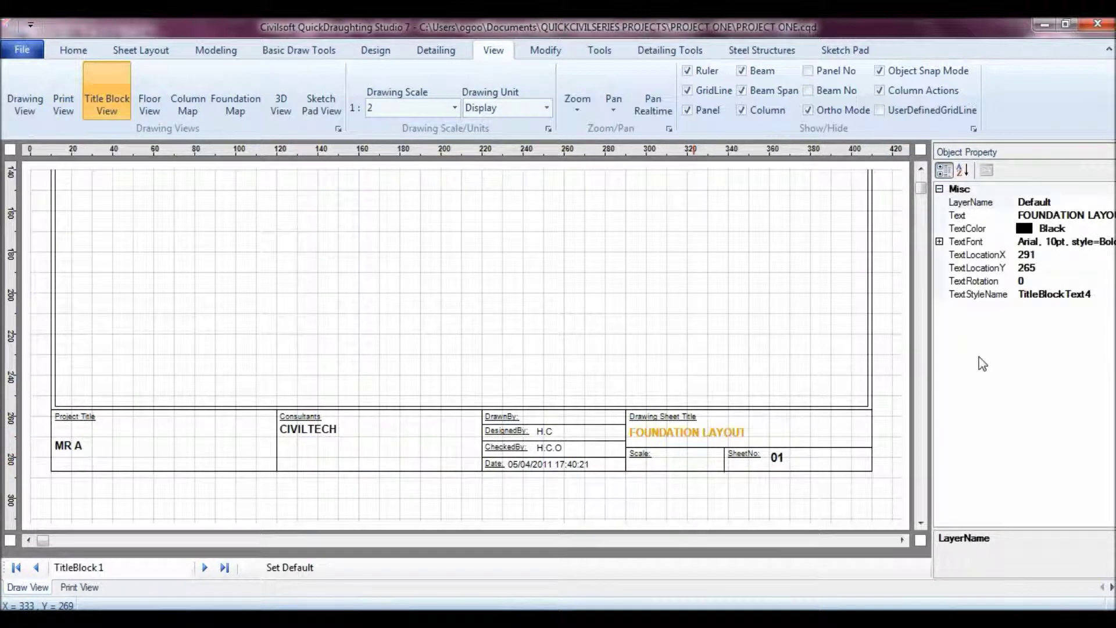
click(1061, 215)
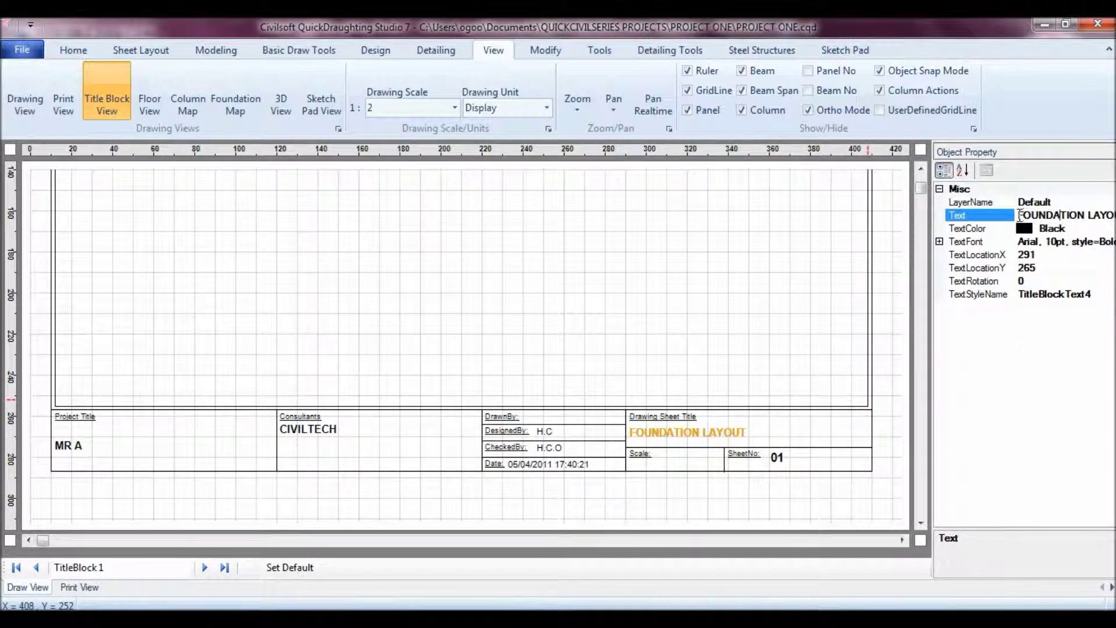
key(ctrl+a)
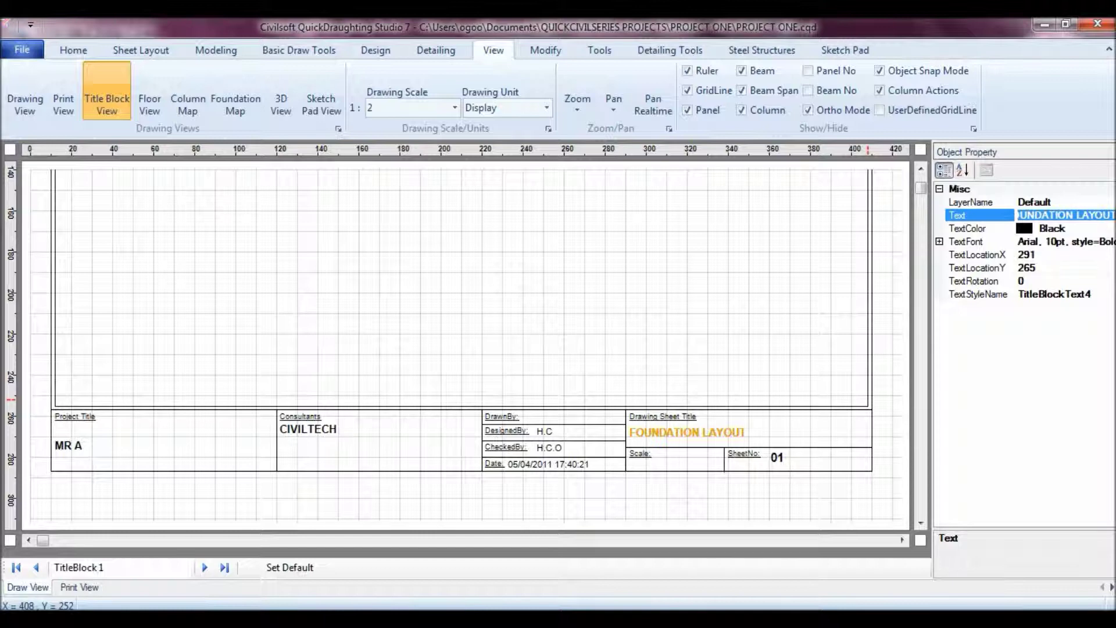
text(1ST FLOOR B)
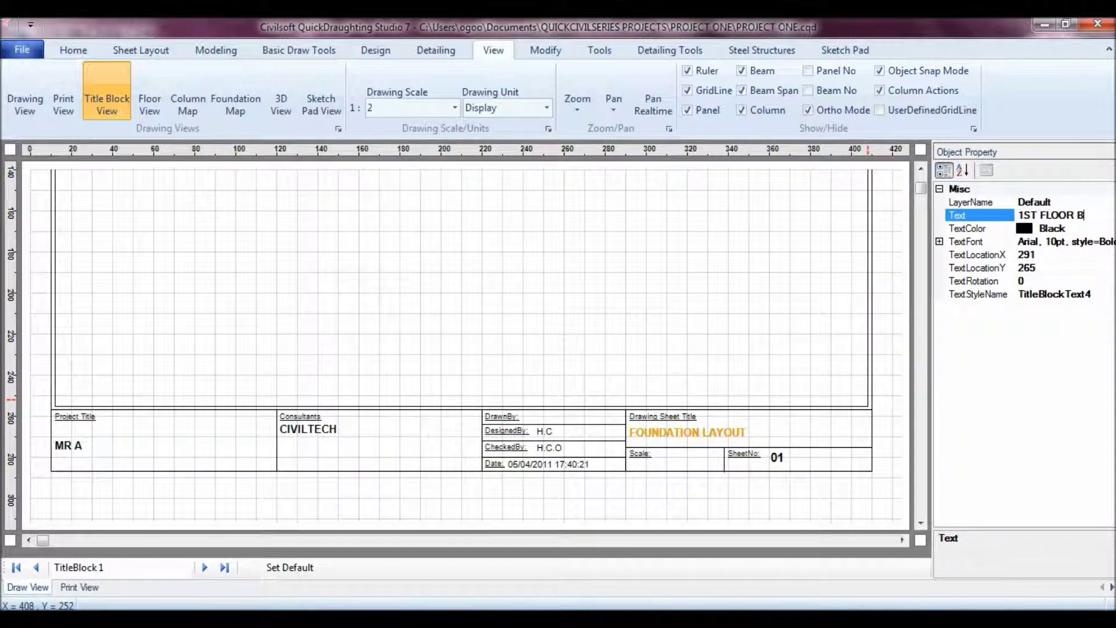
text(EAM G.A)
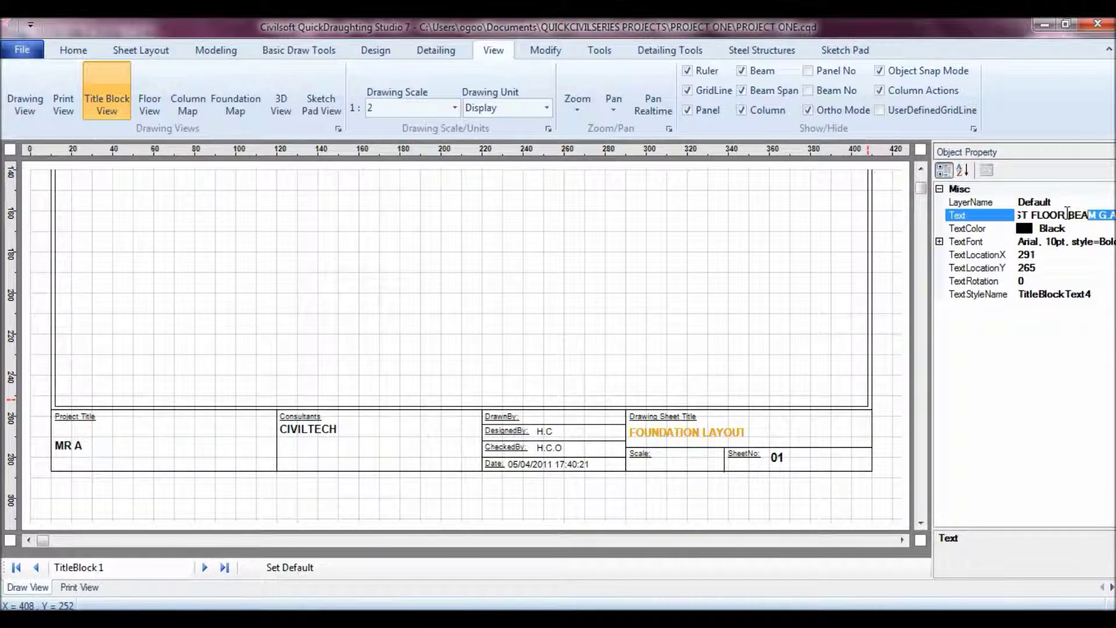
key(Return)
key(ctrl+c)
right_click(1040, 218)
click(941, 270)
click(1074, 215)
click(829, 474)
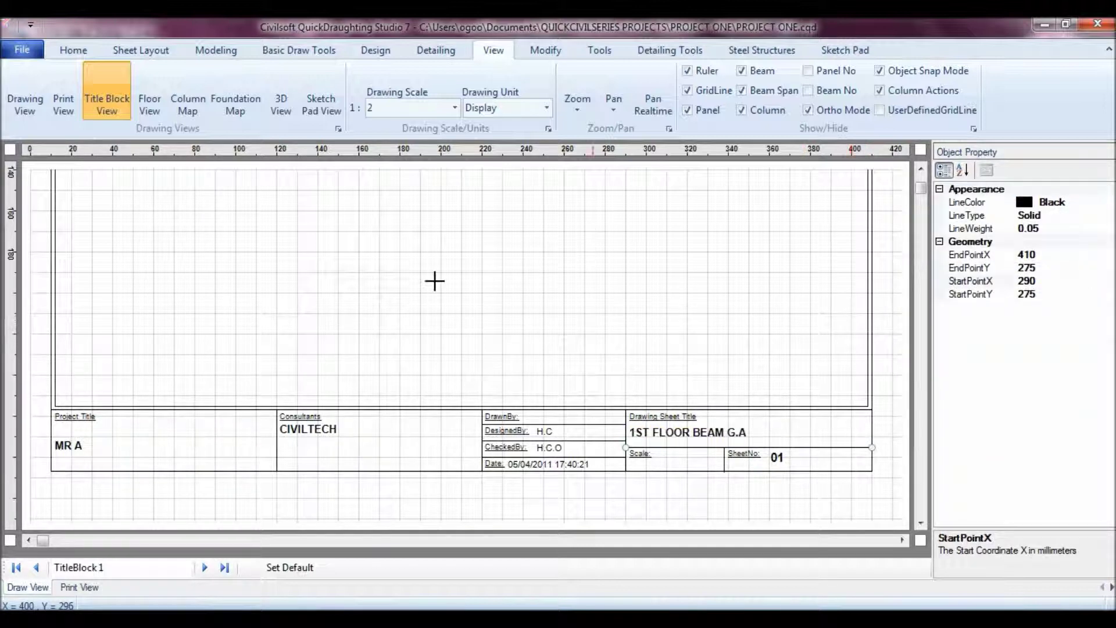
- Set the title block's sheet number to 02 and return to the print view
click(778, 456)
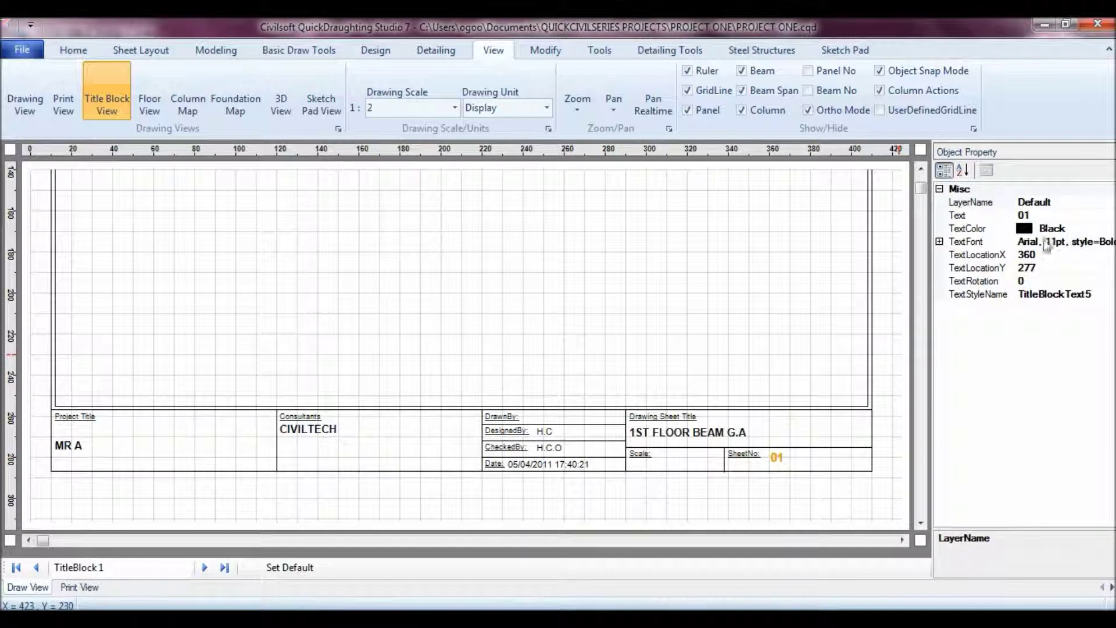
click(1047, 215)
key(BackSpace)
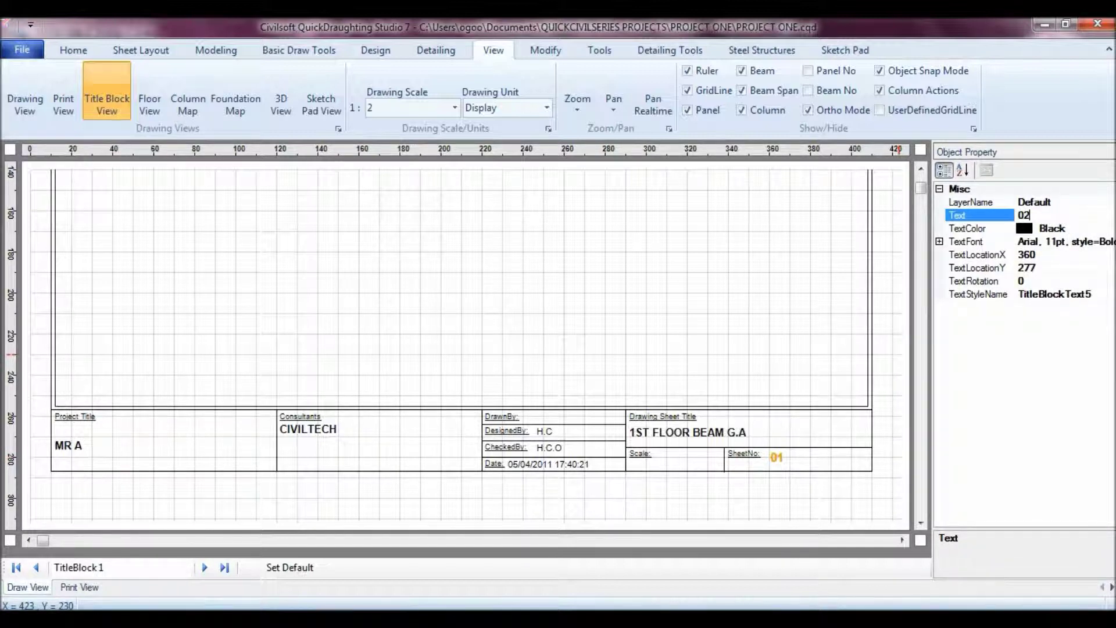
text(2)
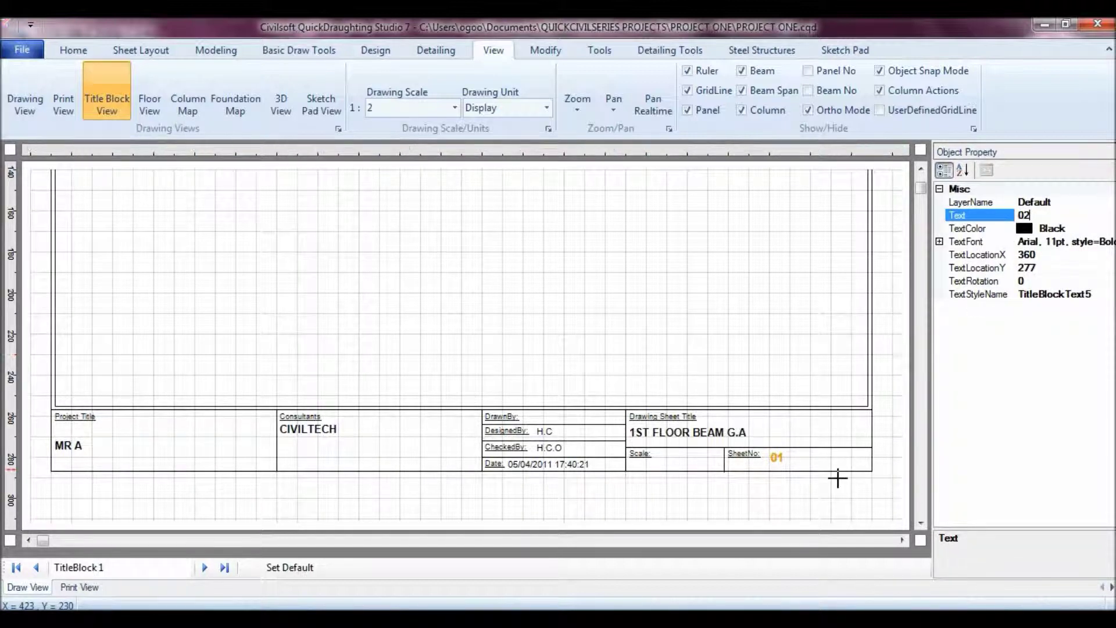
click(835, 459)
click(64, 105)
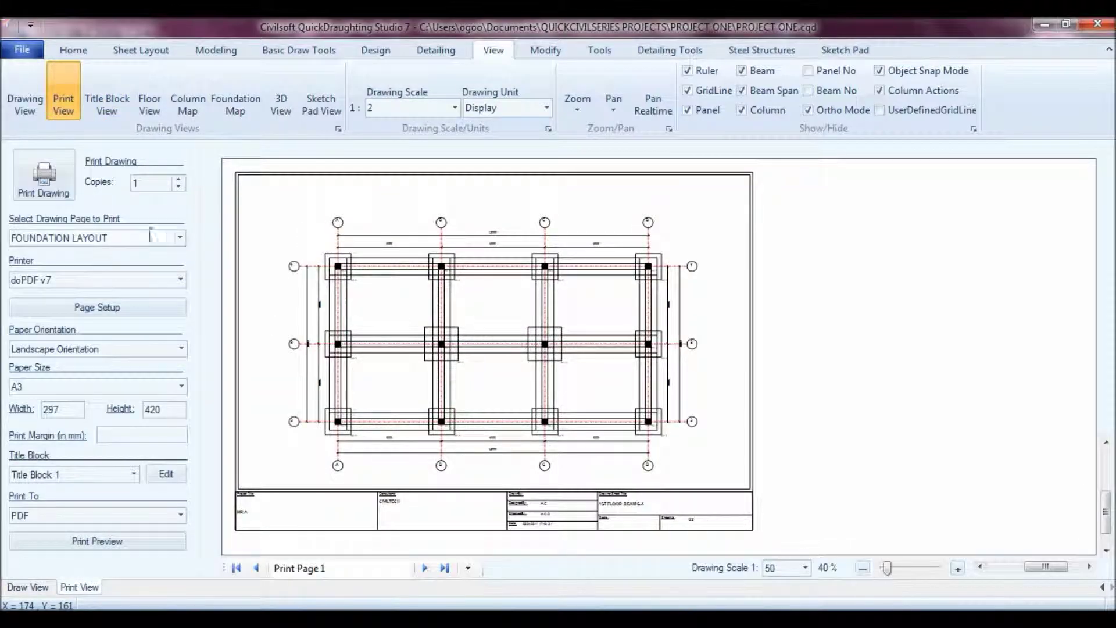
- Print the FIRST FLOOR BEAM G.A. page to a PDF named 1ST FLOOR BEAM G.A in the june 2011 folder
click(180, 238)
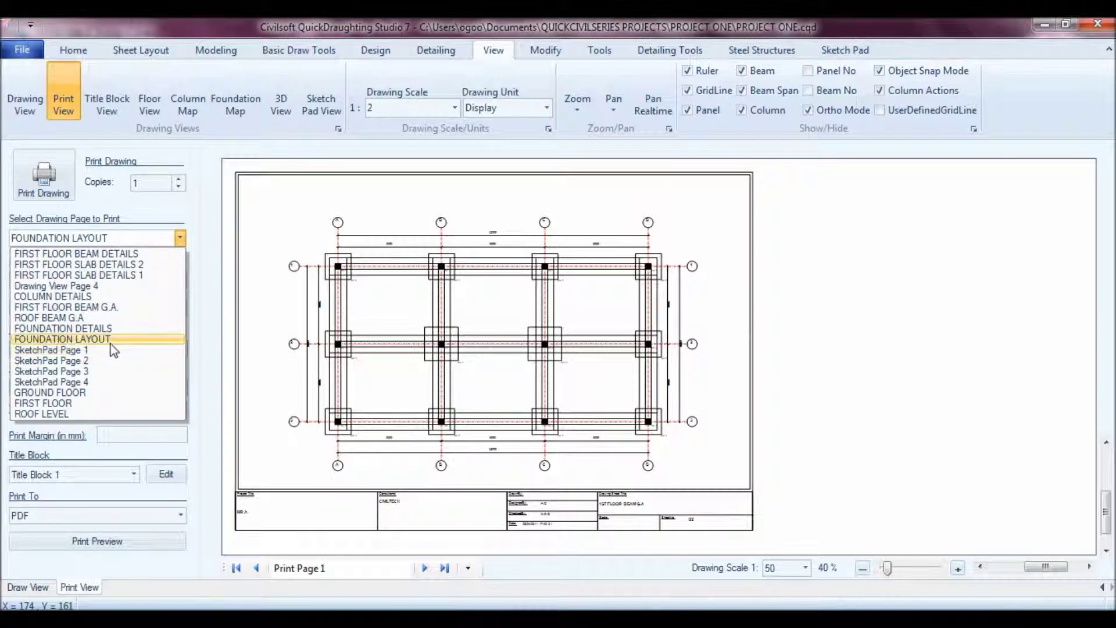
click(111, 308)
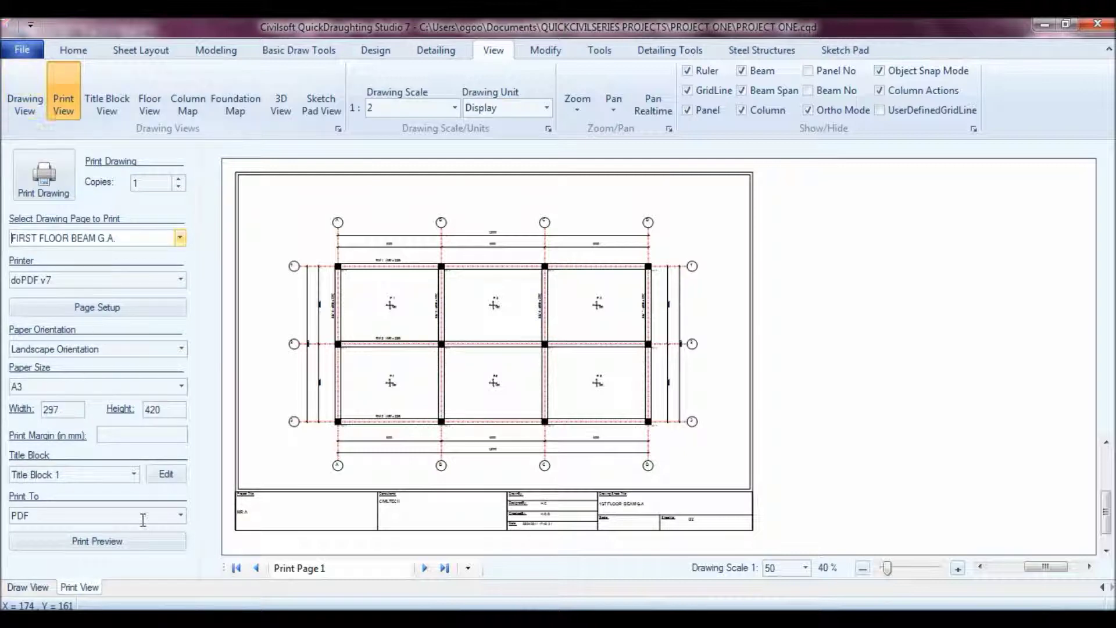
click(44, 178)
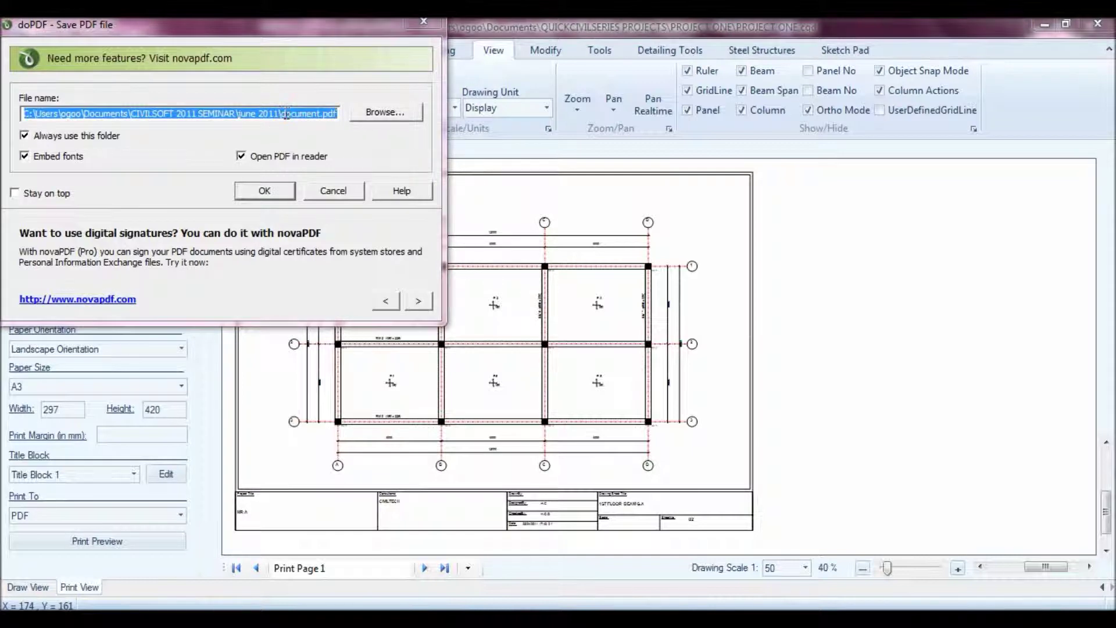
click(385, 111)
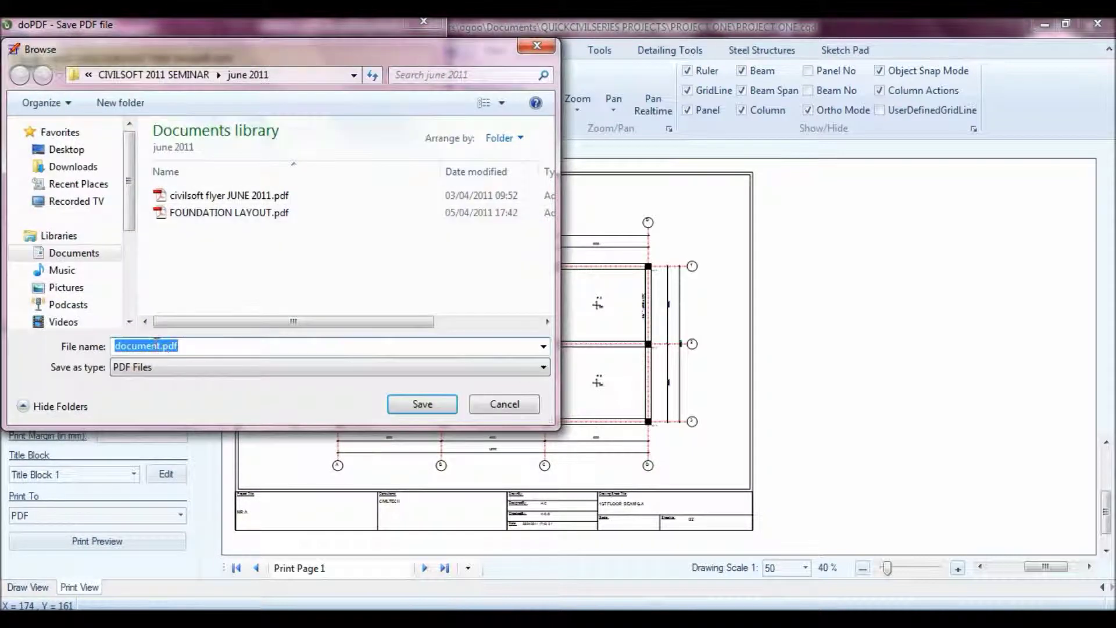
right_click(155, 346)
click(194, 414)
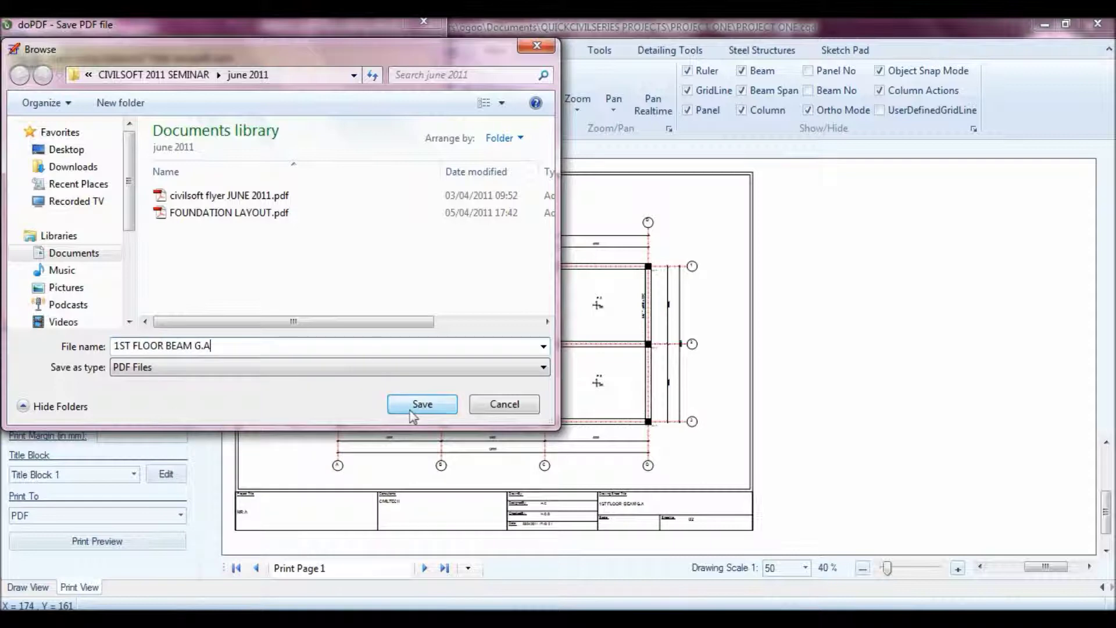
click(421, 404)
key(Return)
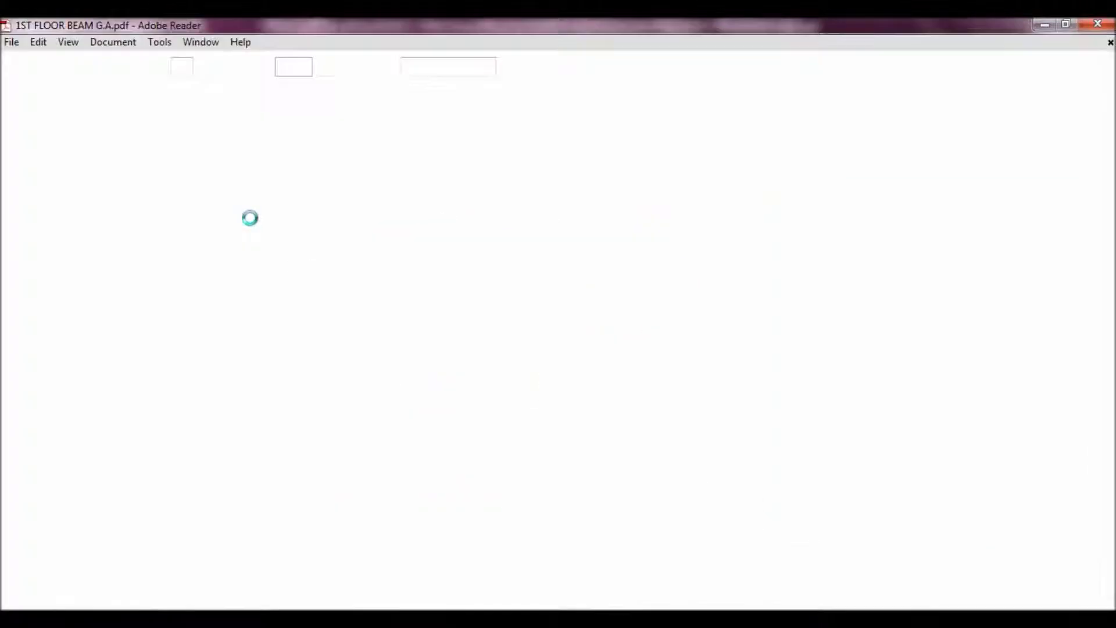
- Review the first-floor beam layout and title block in the PDF, and close it
scroll(444, 339, down, 5)
scroll(481, 391, up, 5)
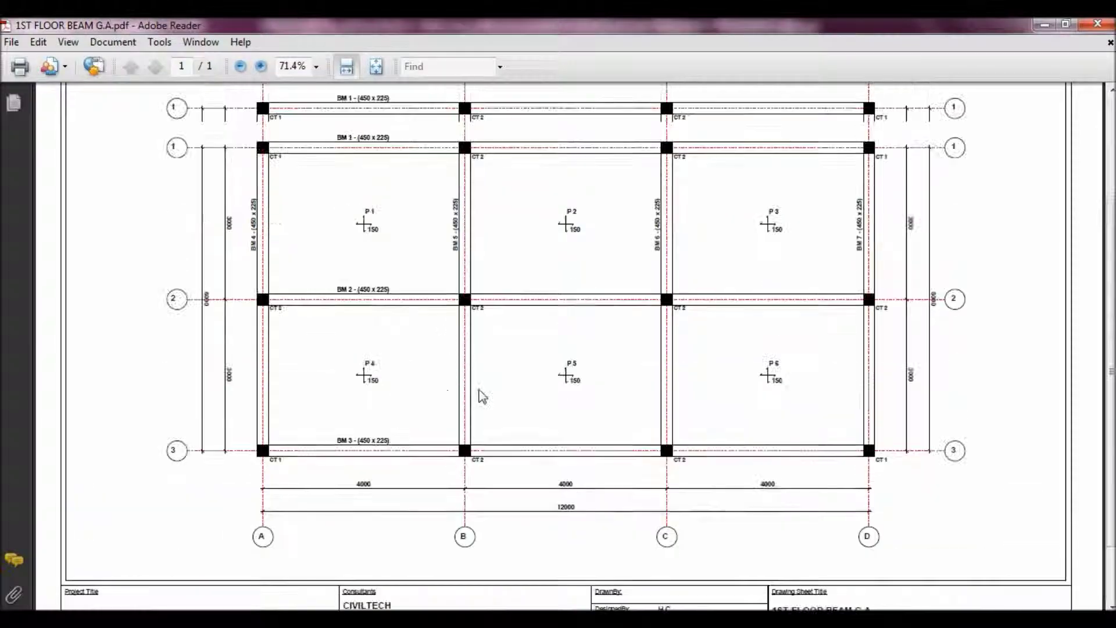
scroll(480, 391, down, 5)
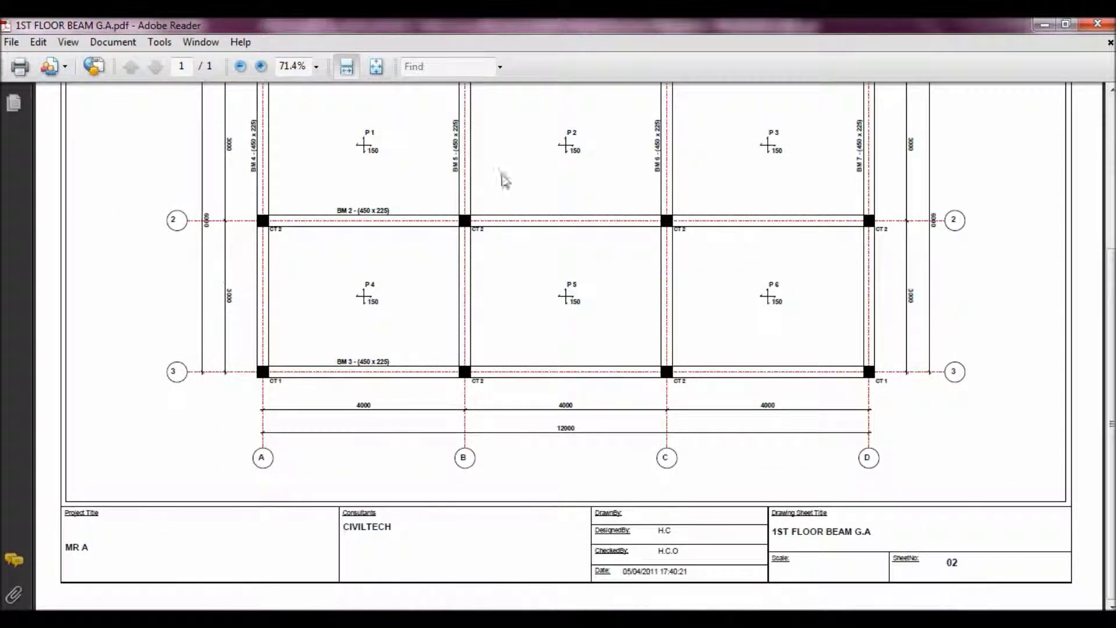
click(1098, 25)
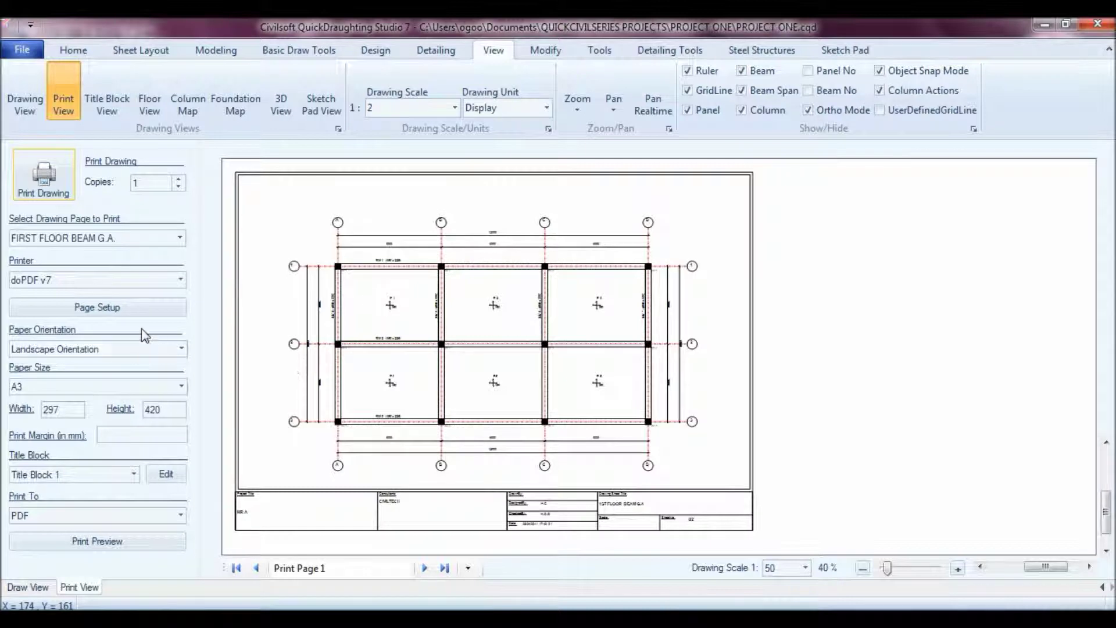
- Switch to the title block view and change the drawing sheet title to 1ST FLOOR SLAB DETAILS
click(107, 104)
click(697, 432)
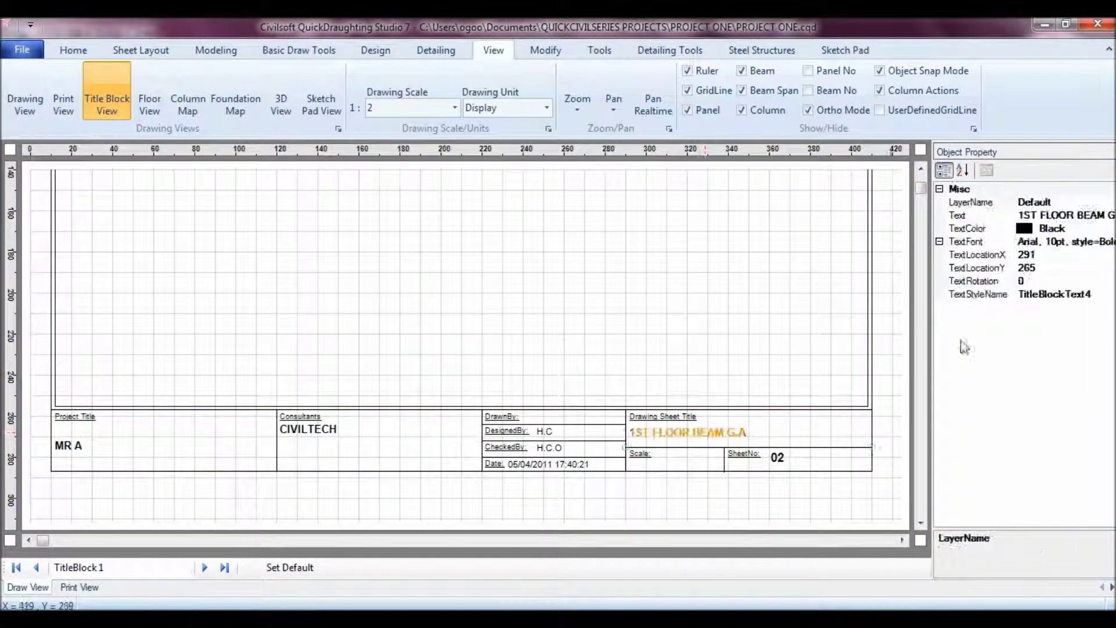
click(1067, 214)
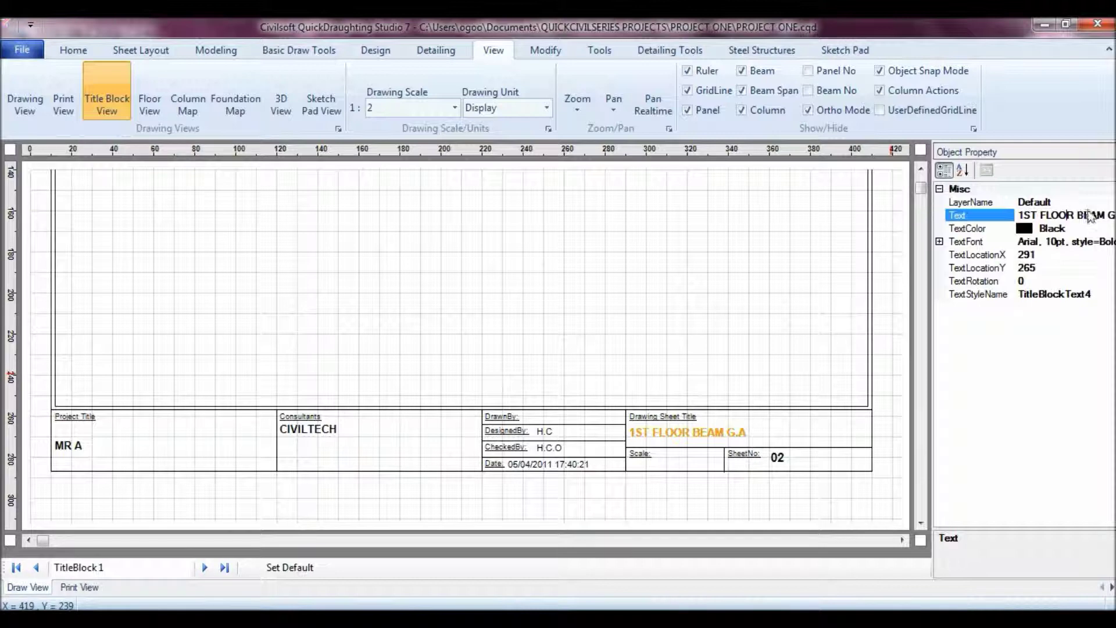
drag(1075, 215, 1114, 215)
text(SLAB DETAILS)
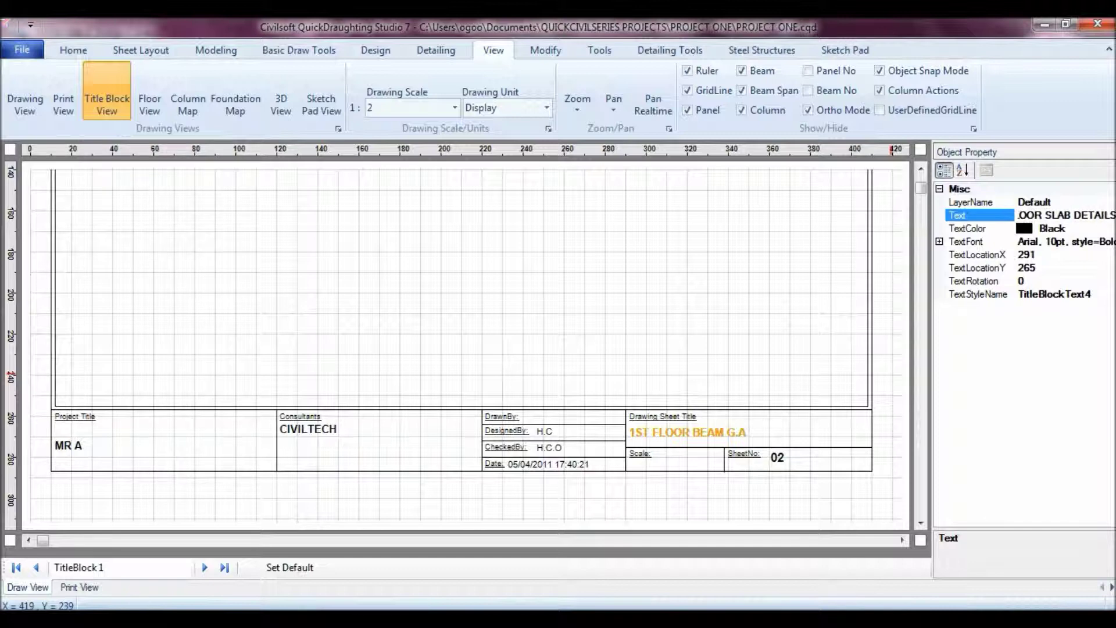
- Set the title block's sheet number to 03 and return to the print view
click(776, 458)
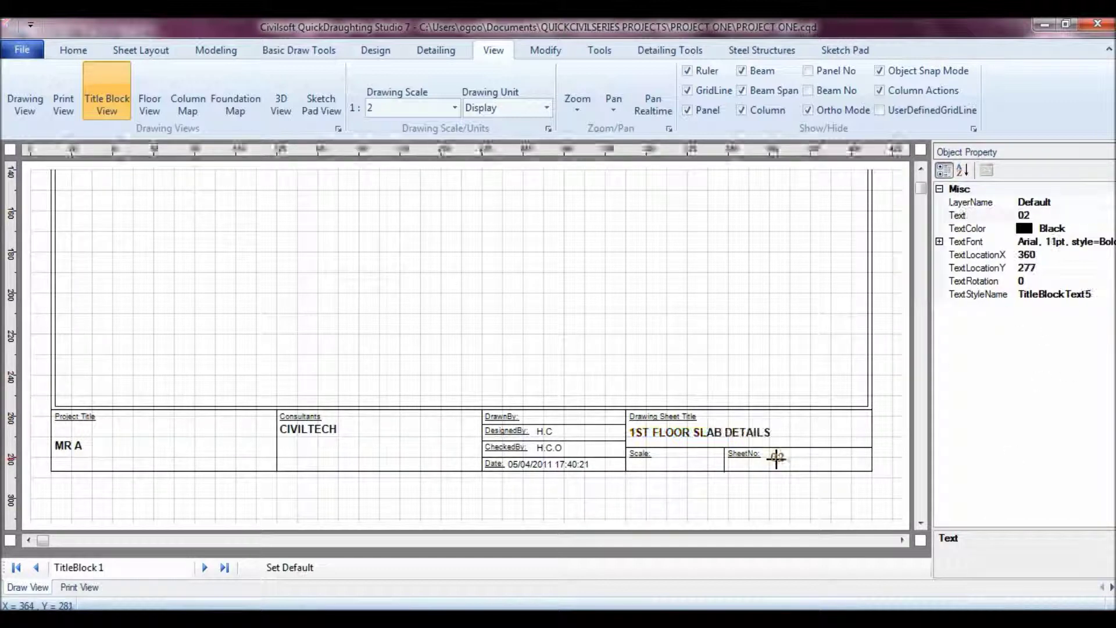
click(1050, 215)
key(BackSpace)
text(3)
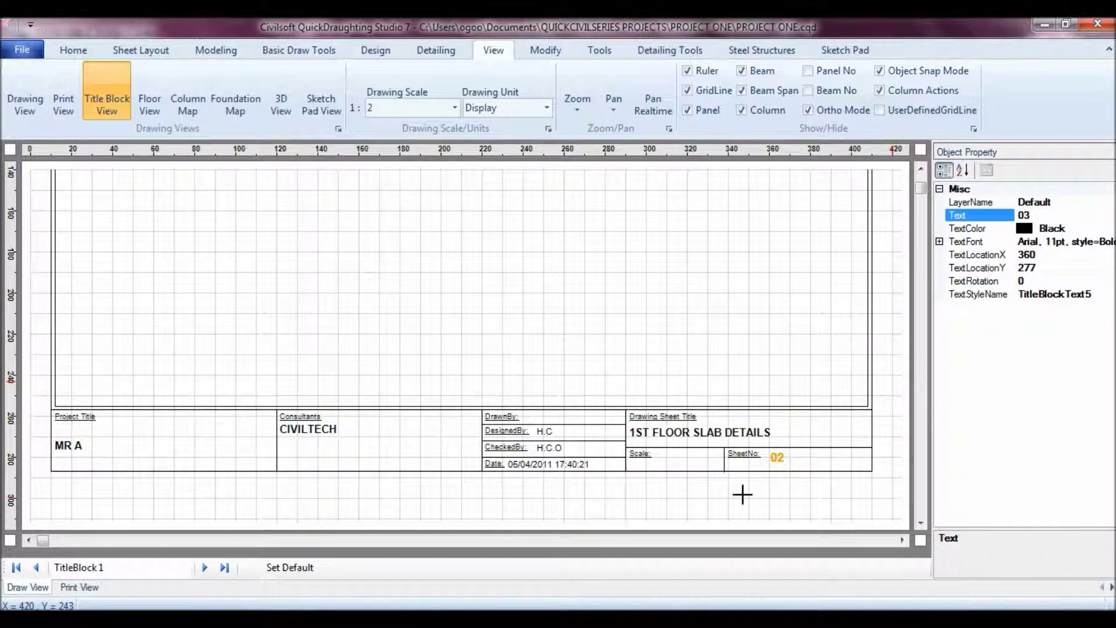
click(675, 513)
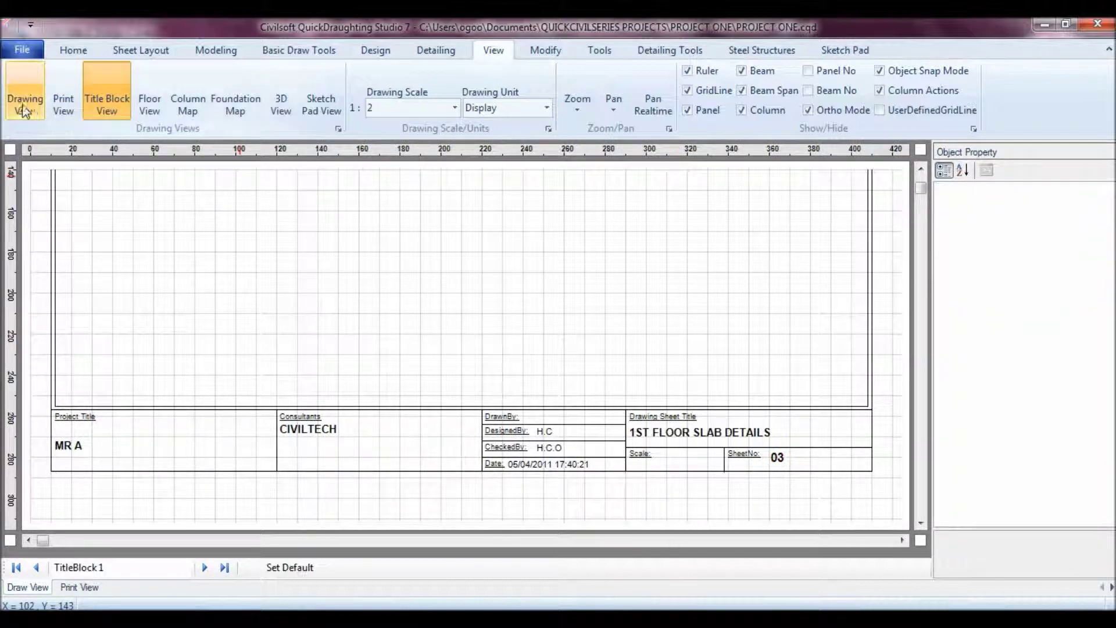
click(63, 107)
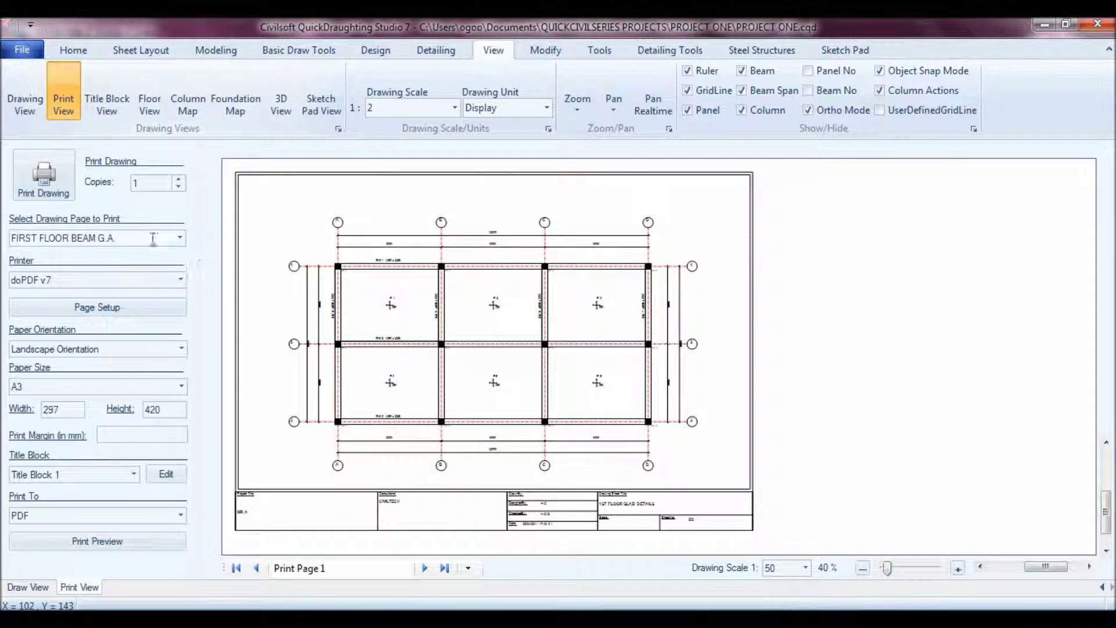
- Select the FIRST FLOOR SLAB DETAILS 1 page for printing and shift its drawing up and to the left on the sheet
click(179, 238)
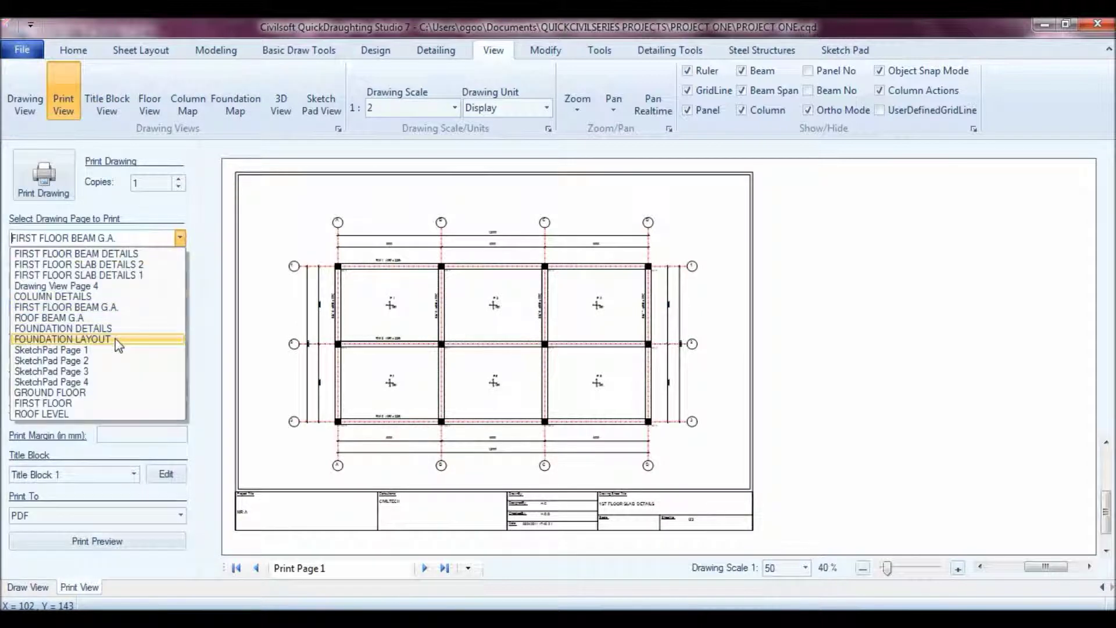
click(140, 276)
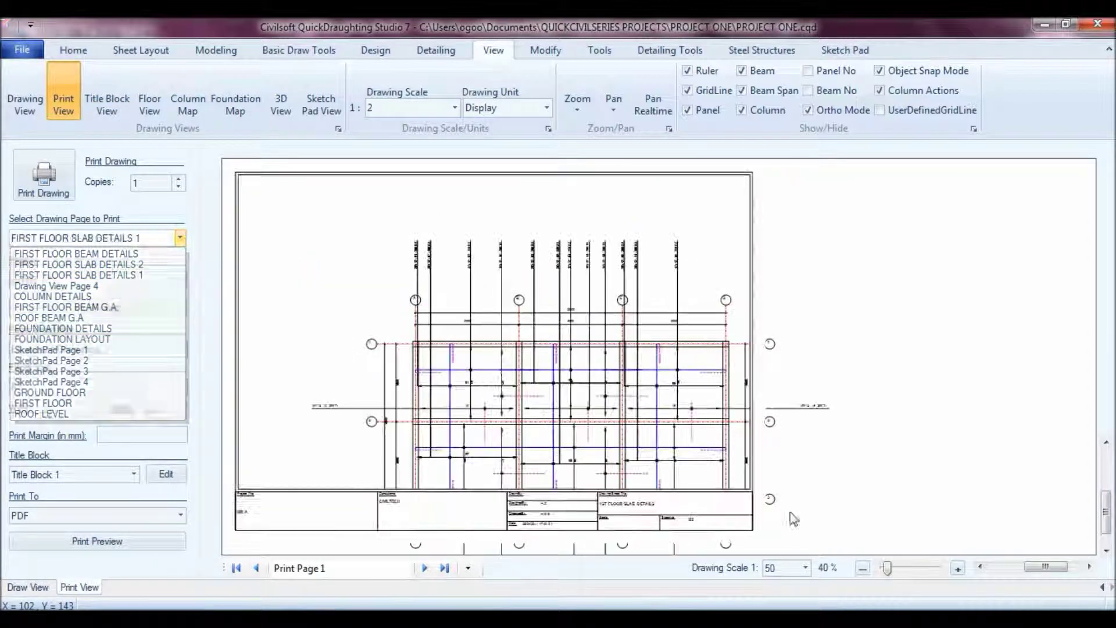
click(1107, 551)
click(1106, 551)
click(1106, 551)
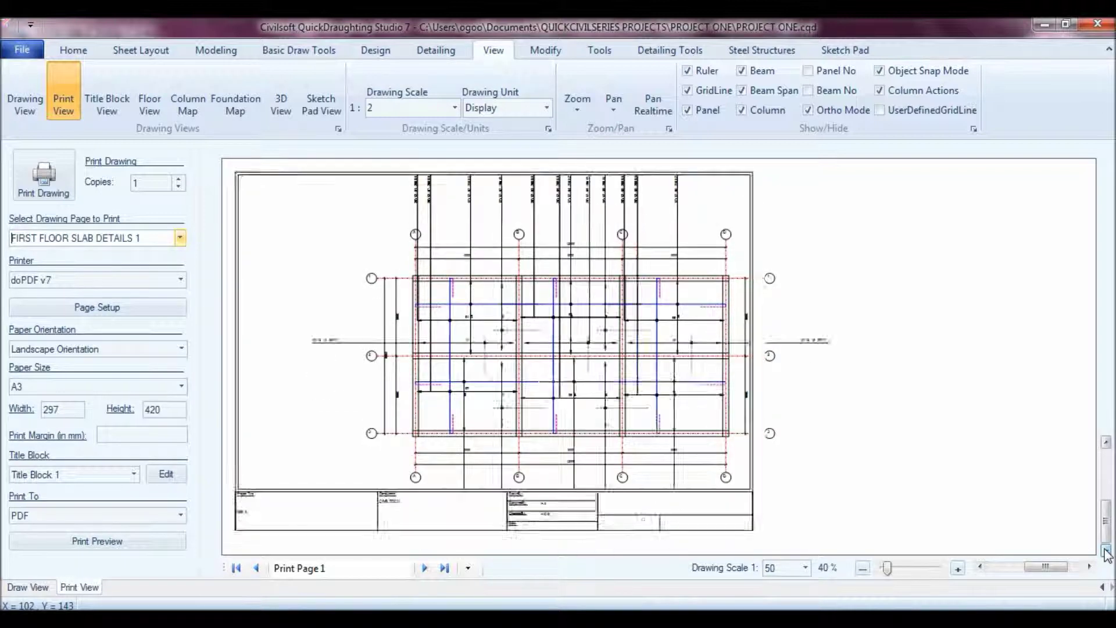
click(1106, 442)
click(1088, 566)
click(1091, 568)
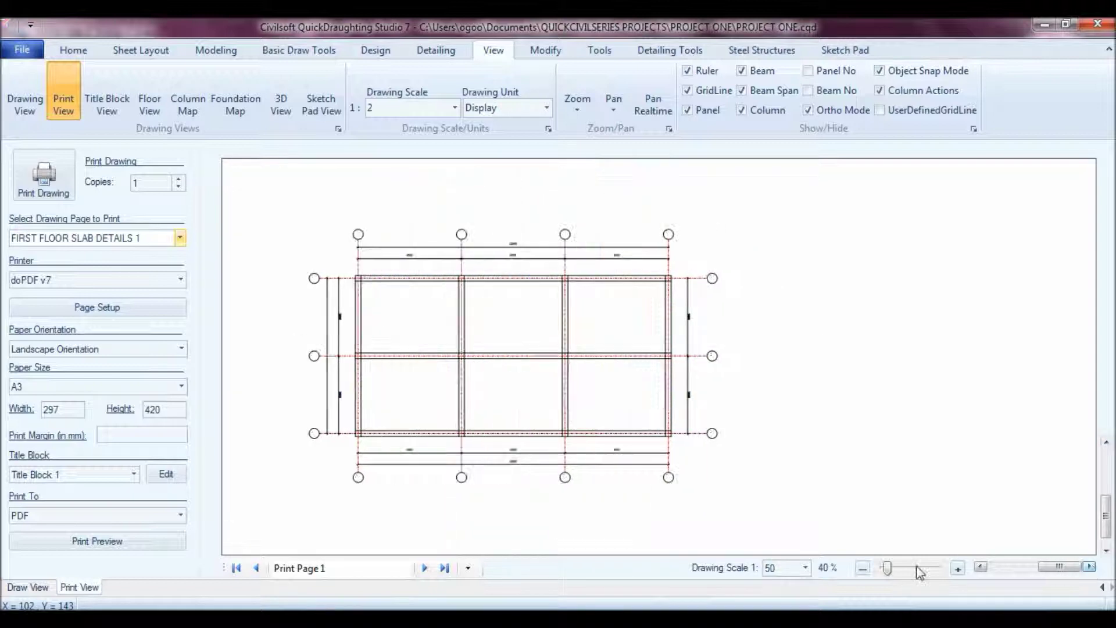
- Try a 1:75 drawing scale for the slab details sheet and set the scale to 1:65
click(805, 568)
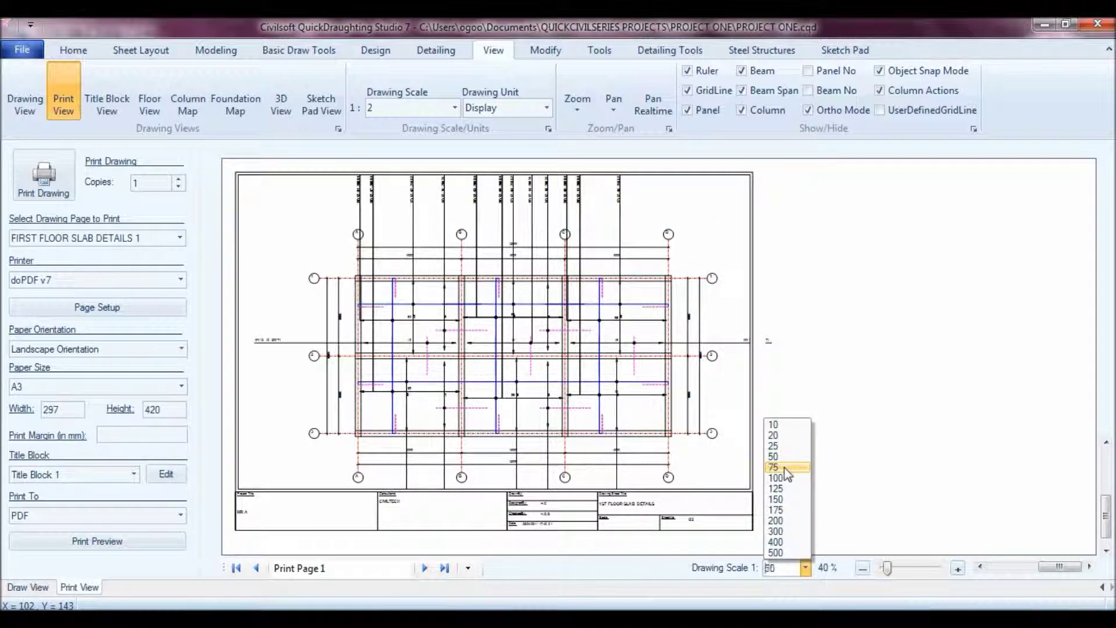
click(784, 467)
double_click(776, 570)
text(65)
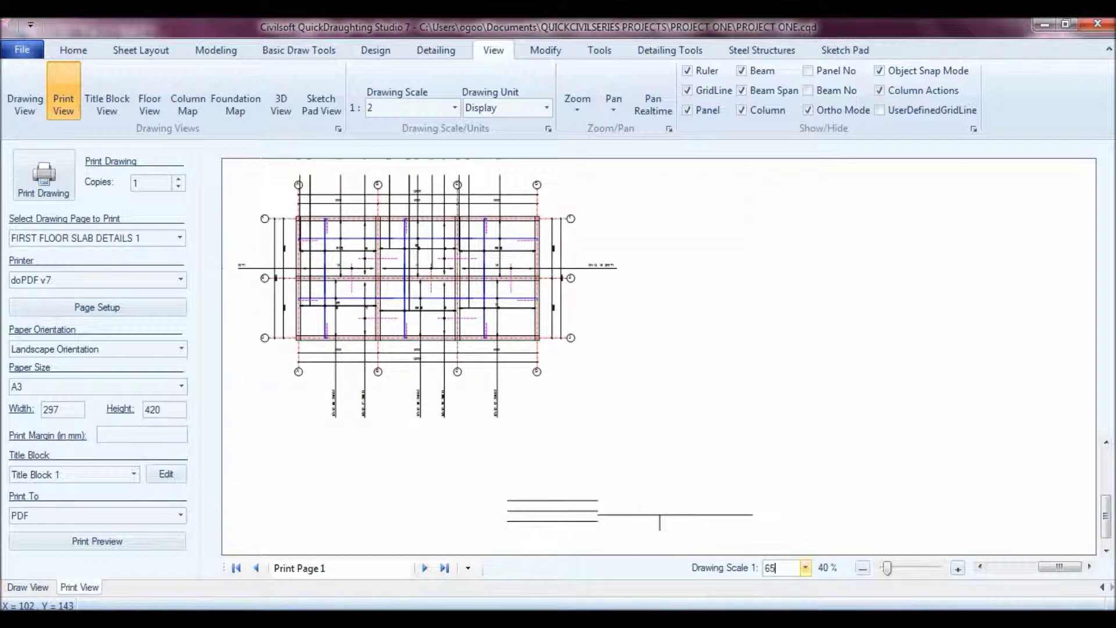
- Reposition the slab details drawing so it fits entirely inside the sheet frame, clear of the title block
click(1106, 442)
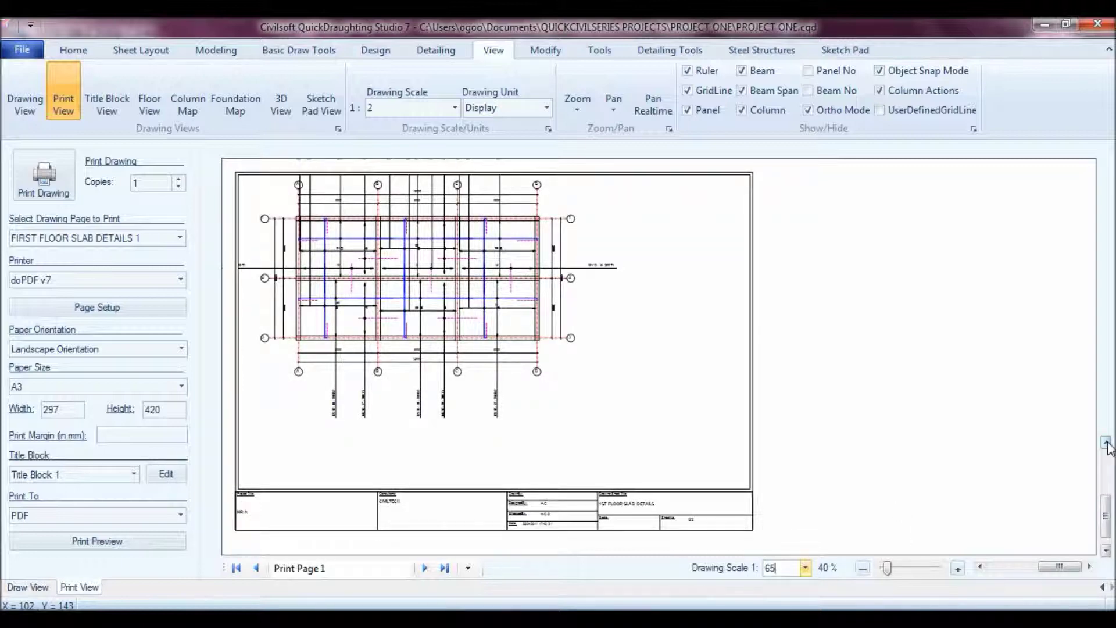
click(1106, 441)
click(1106, 442)
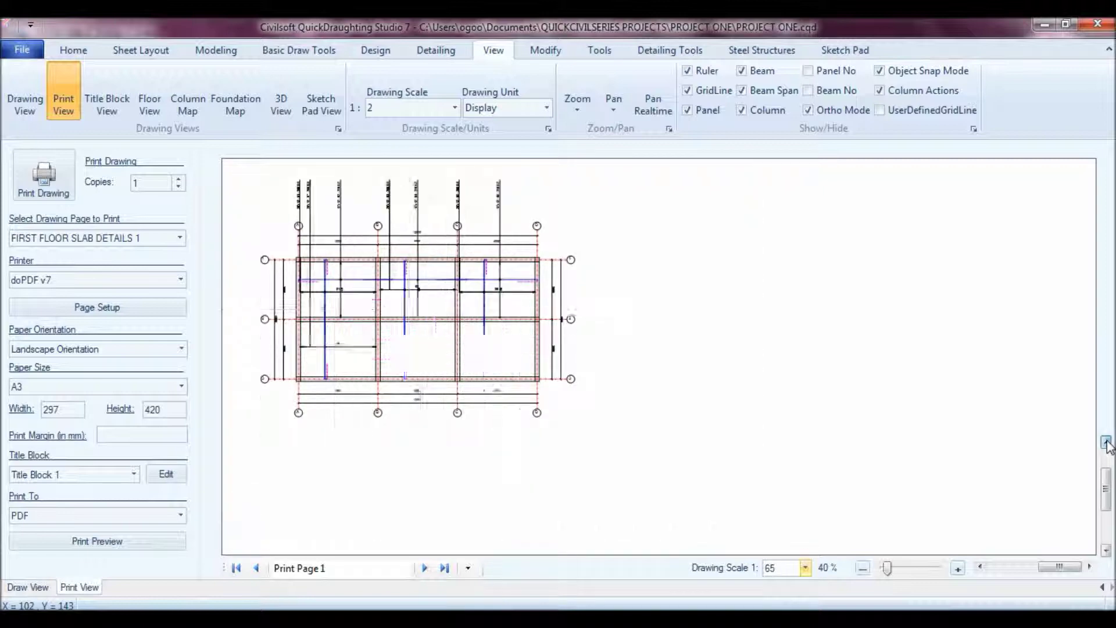
click(1090, 566)
click(981, 567)
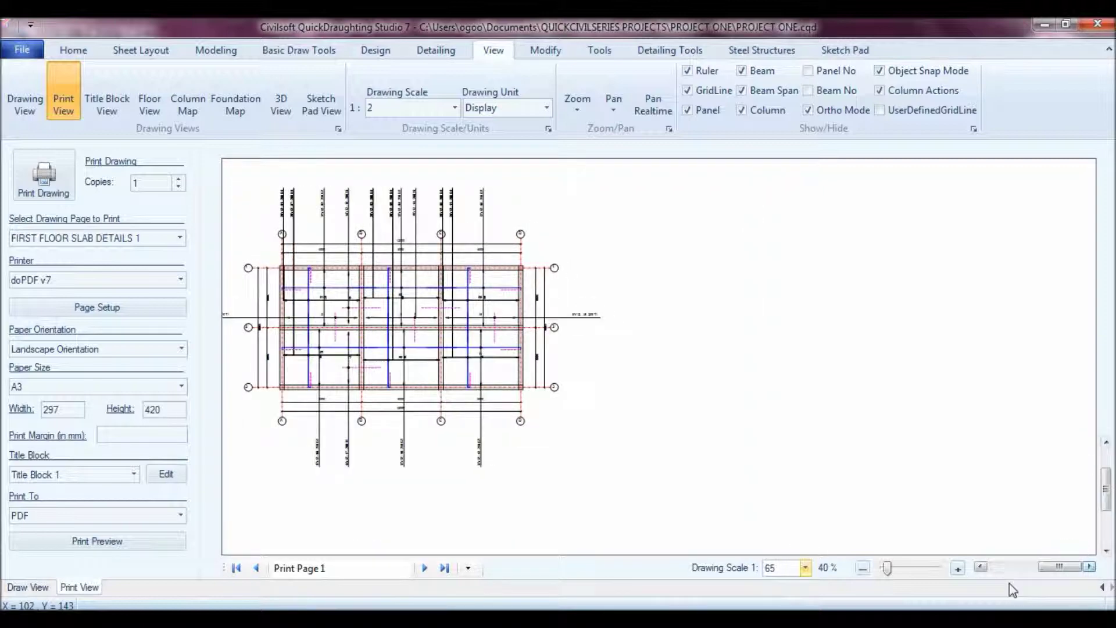
click(981, 566)
click(981, 567)
click(981, 567)
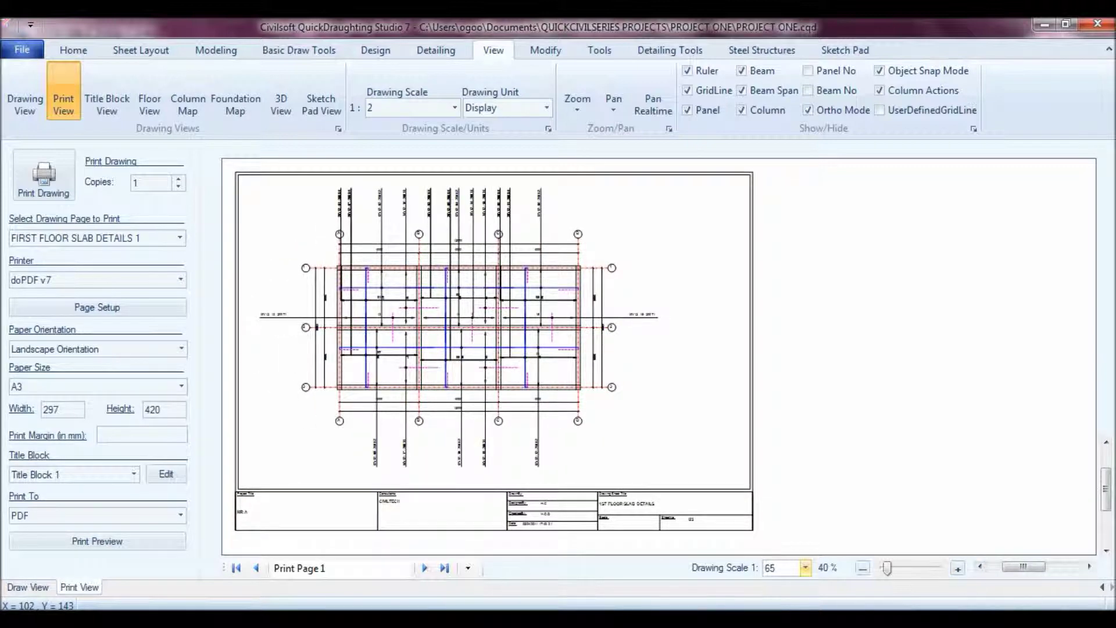
- Preview the slab details sheet and print it to a PDF named 1ST FLOOR SLAB DETAILS in the june 2011 folder
click(92, 543)
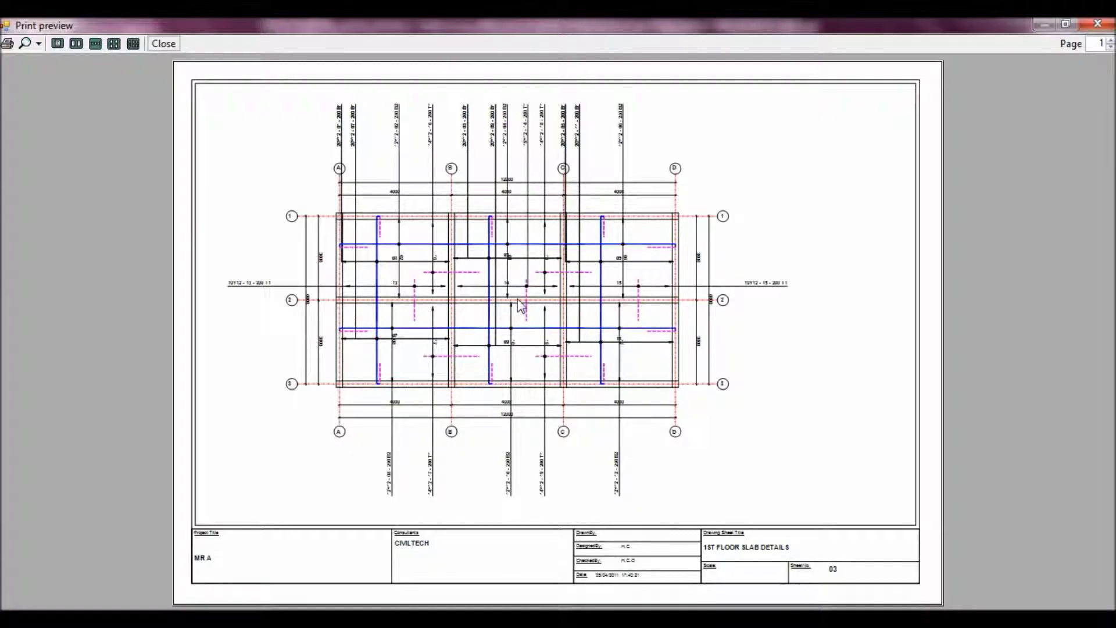
click(9, 44)
click(361, 133)
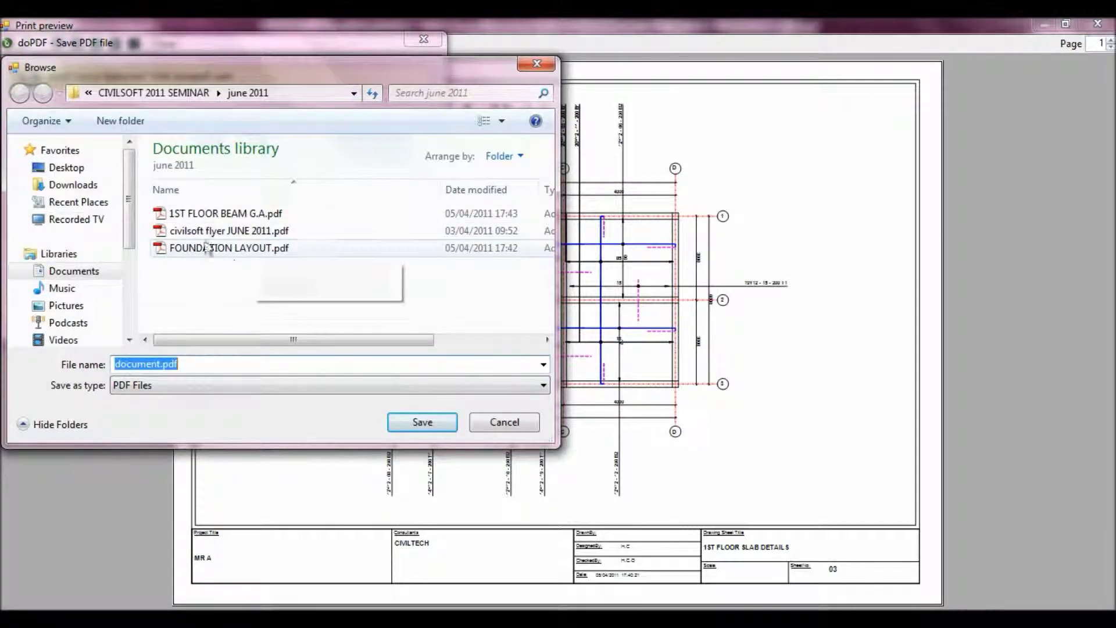
click(224, 214)
click(171, 365)
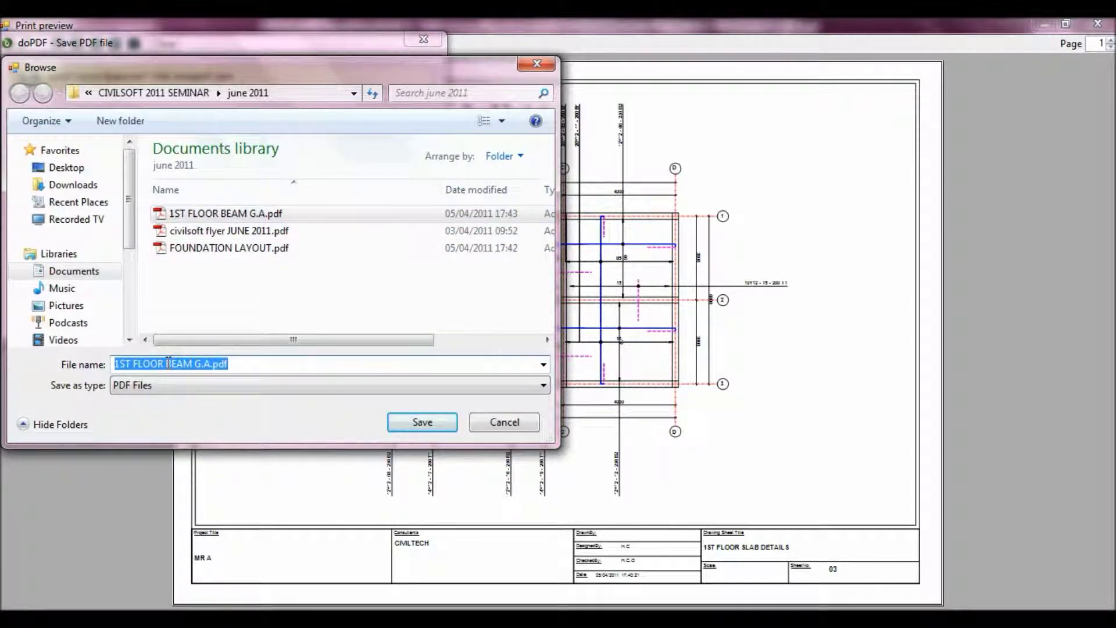
drag(167, 363, 281, 374)
text(SLAB DETAILS)
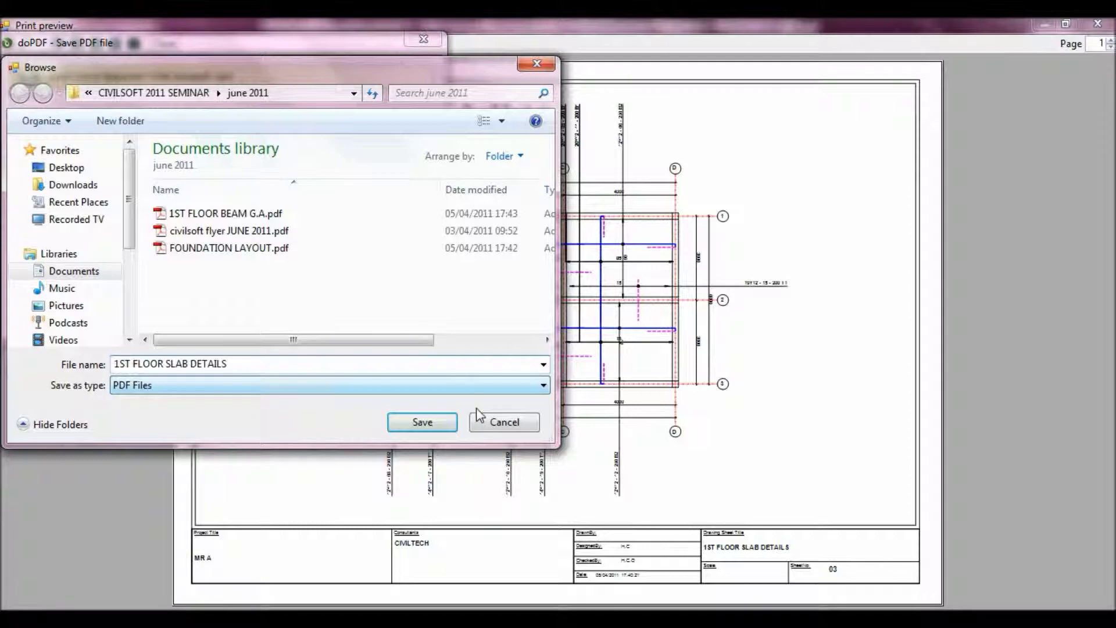
click(423, 422)
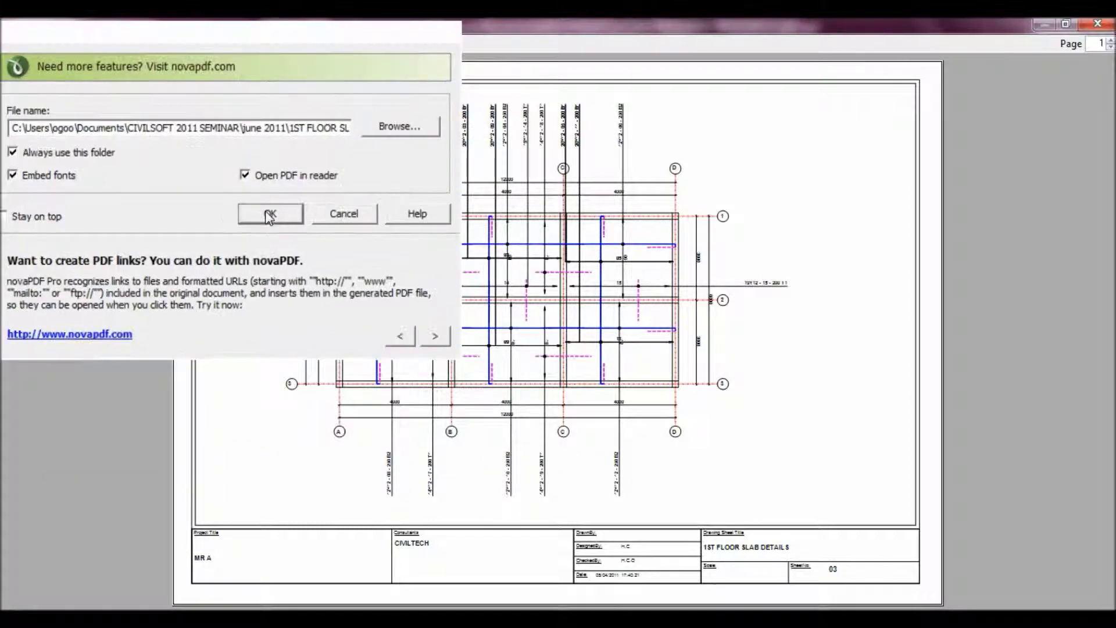
click(269, 215)
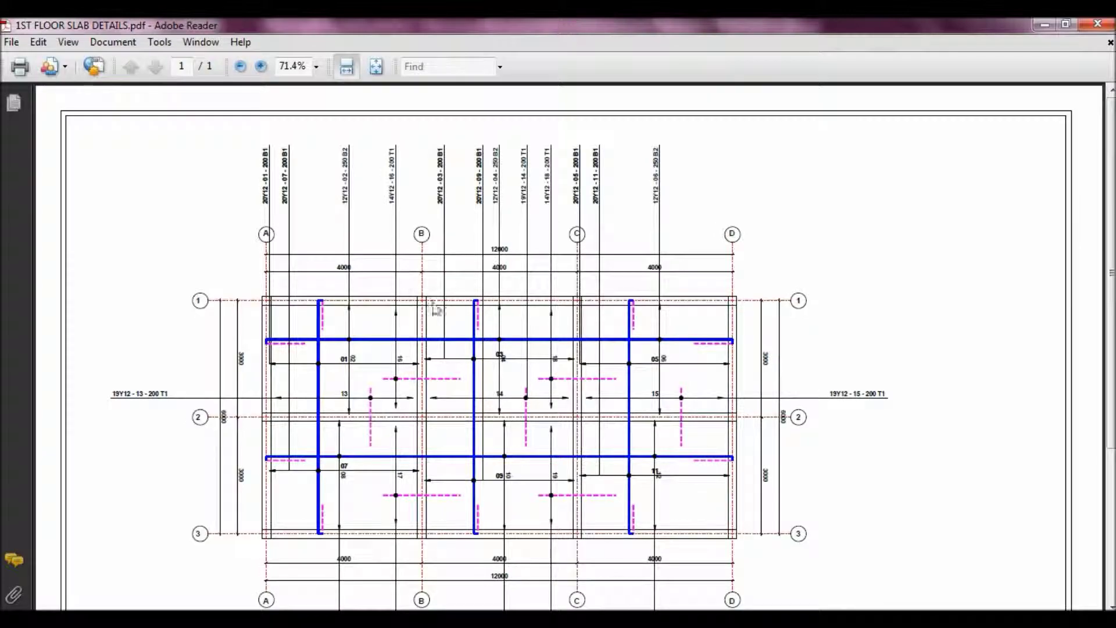
- Review the slab details PDF down to its title block, and close the PDF and the print preview
scroll(487, 360, down, 3)
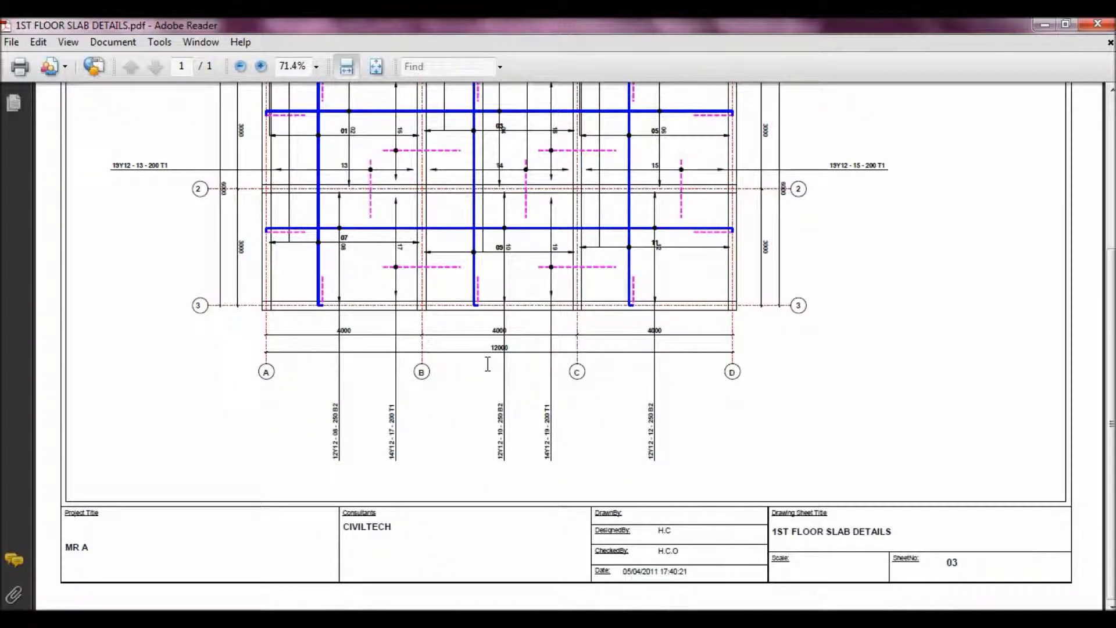
scroll(487, 362, up, 3)
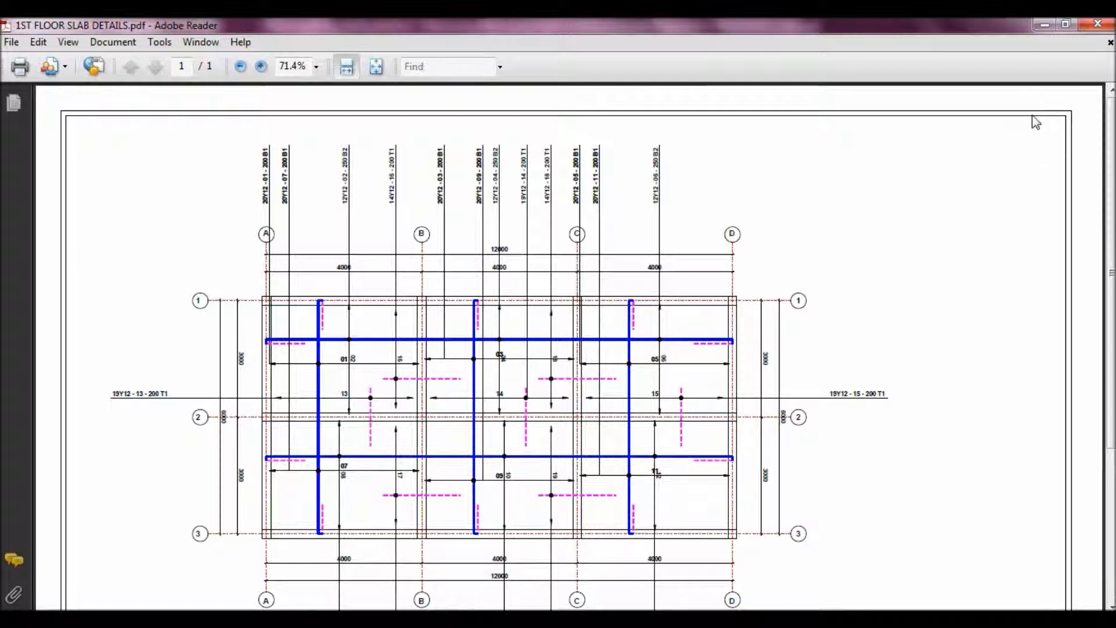
click(1096, 25)
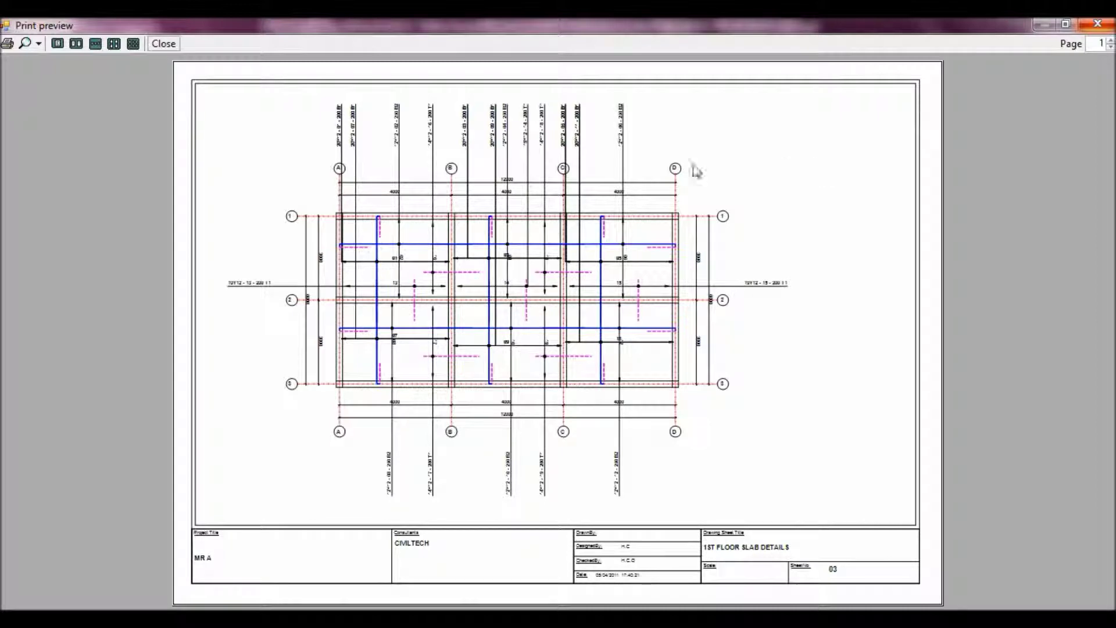
click(163, 44)
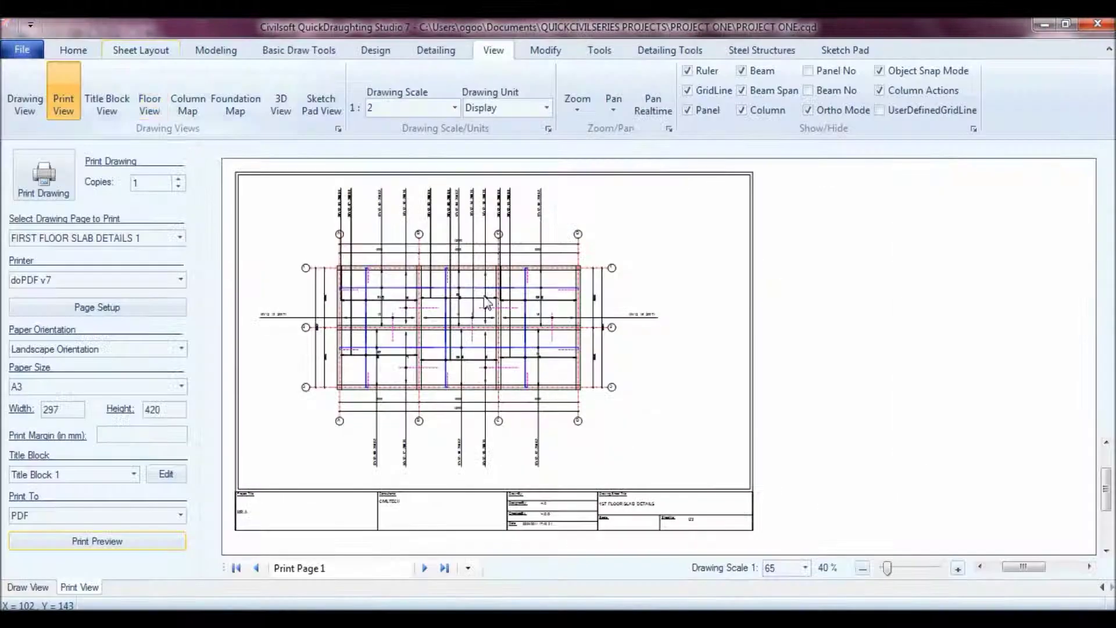
- Check the available print destinations and keep PDF as the output
click(180, 515)
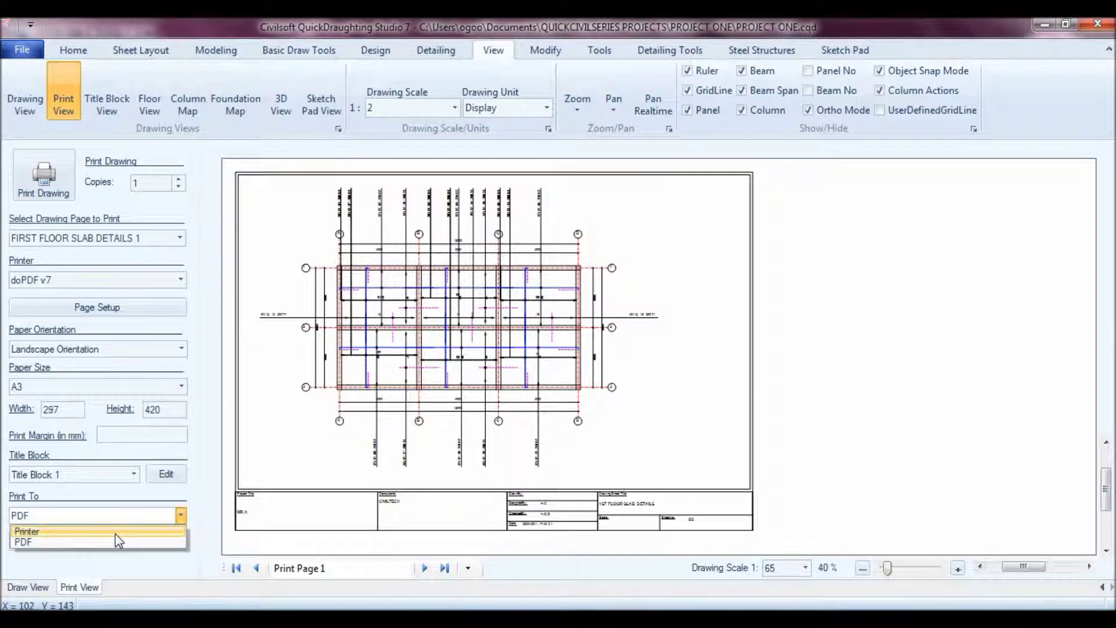
click(210, 508)
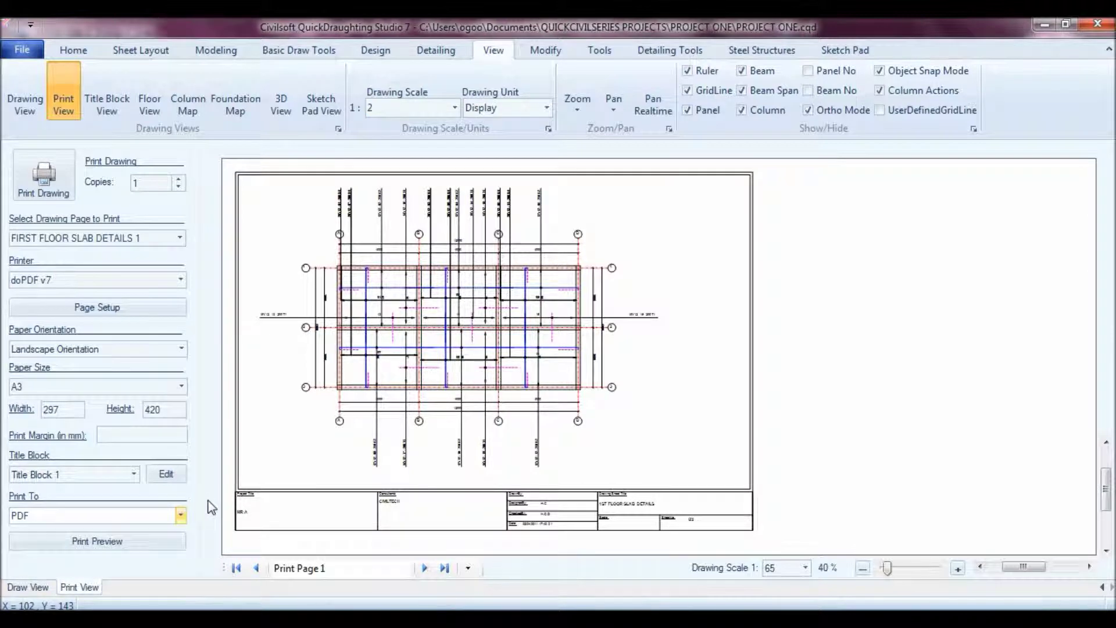